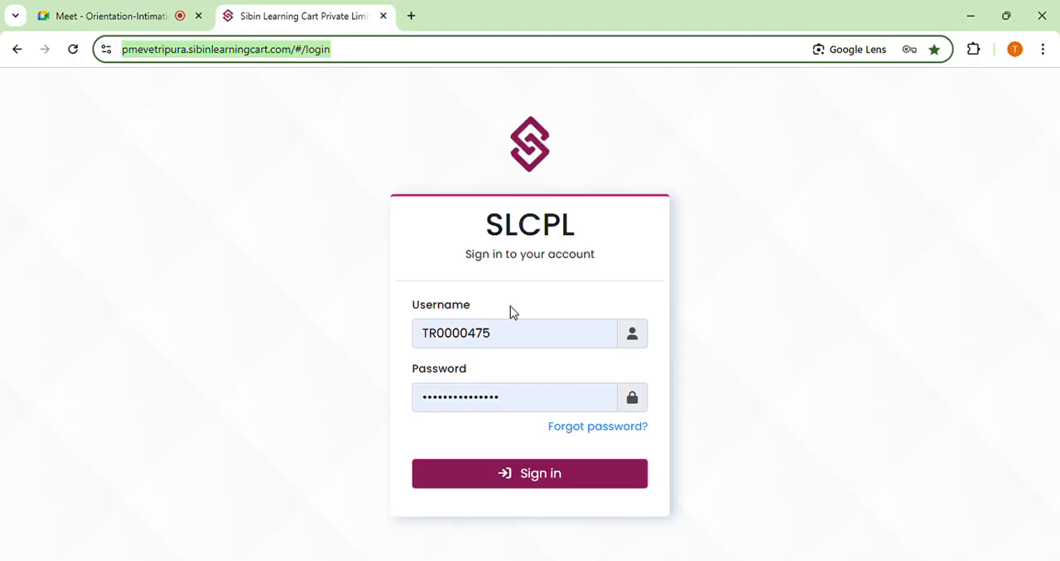
Remove the trailing space from the username and sign in to the account with the saved credentials.
left_click(519, 337)
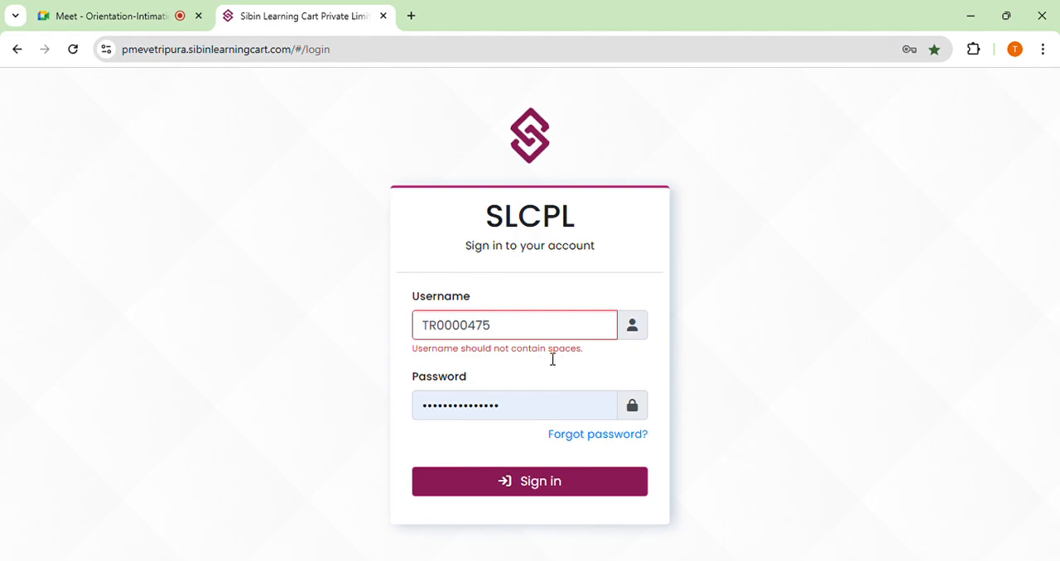
key("BackSpace")
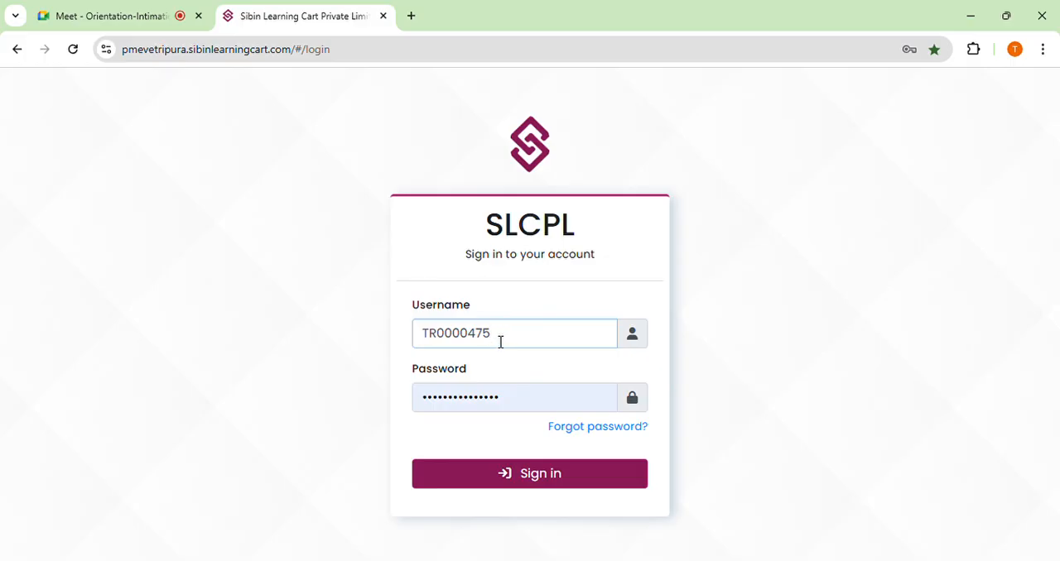
left_click(285, 356)
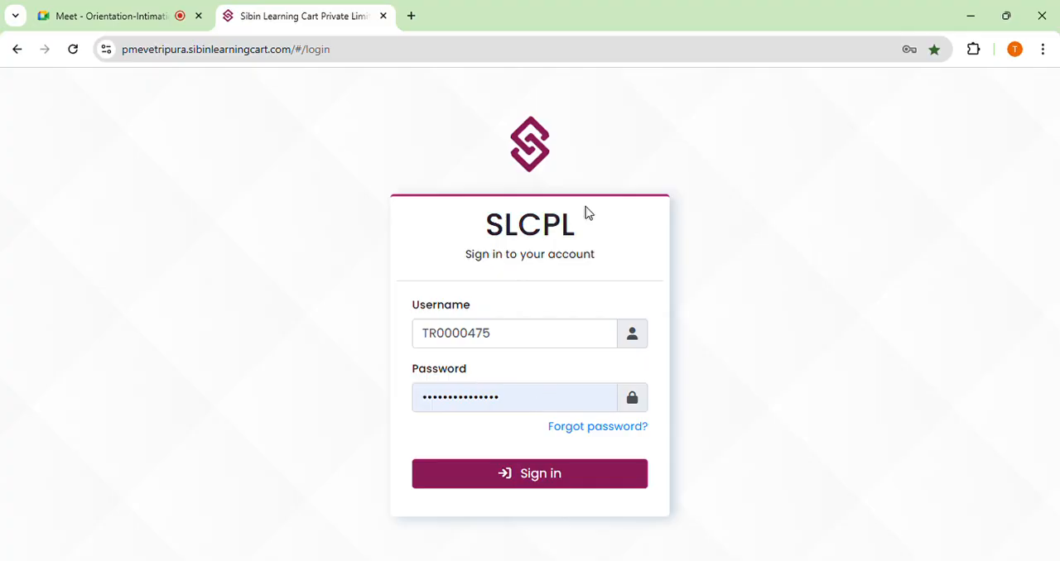
left_click(511, 337)
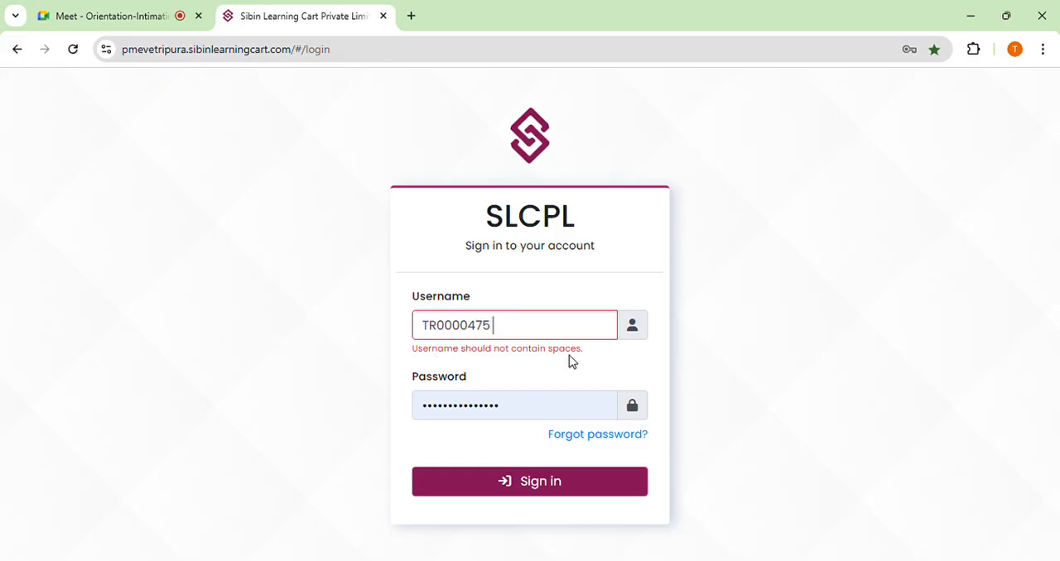
key("BackSpace")
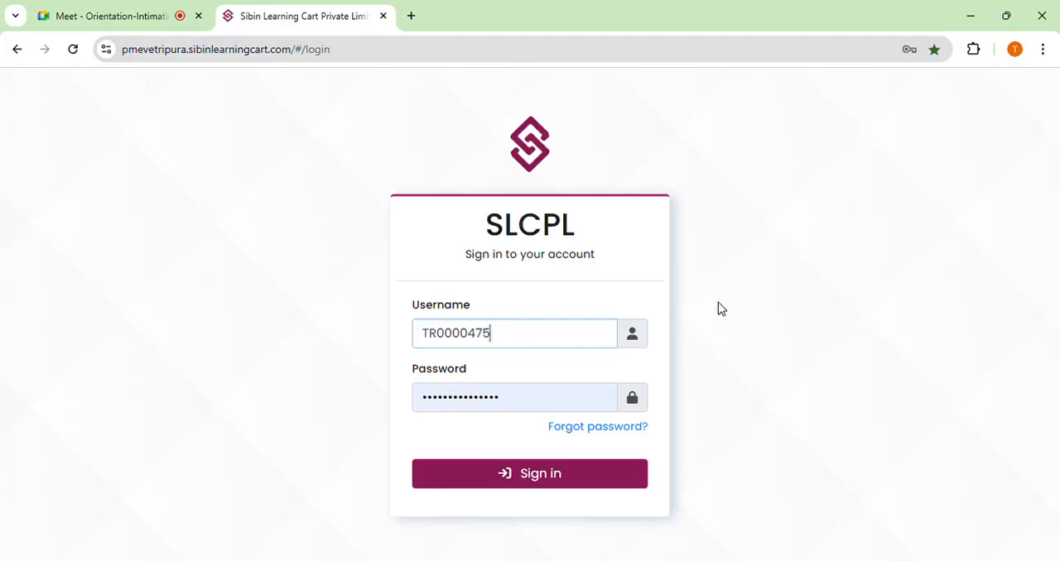
left_click(545, 485)
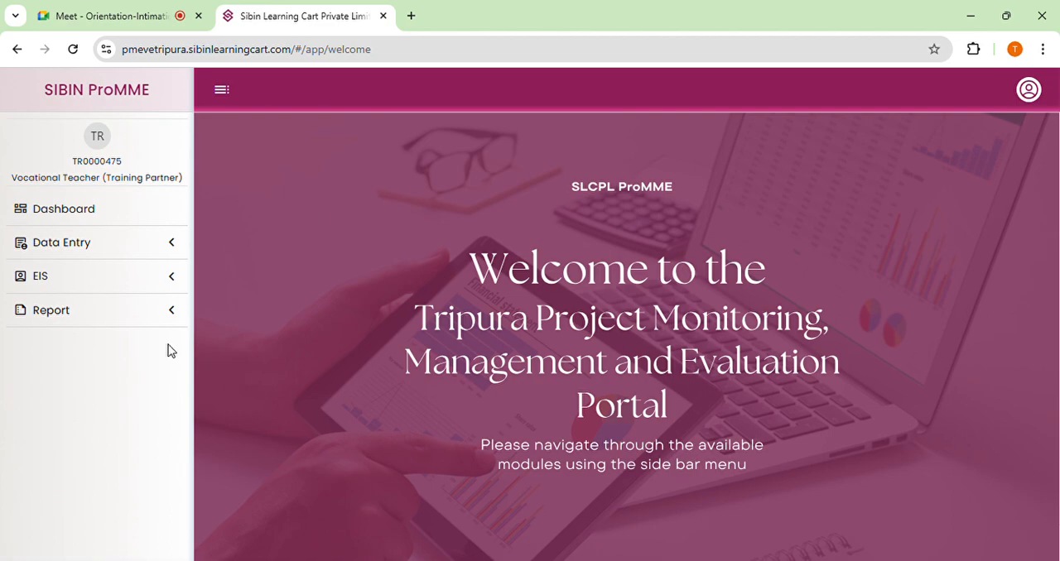
Open the Dashboard and look over its key metrics and the VE data entry chart.
left_click(121, 245)
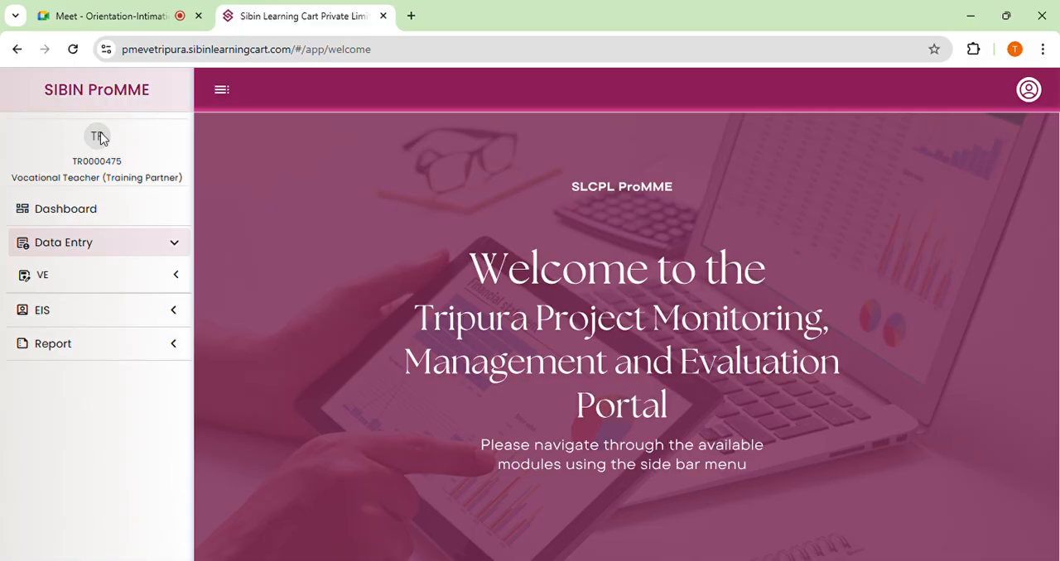
left_click(91, 213)
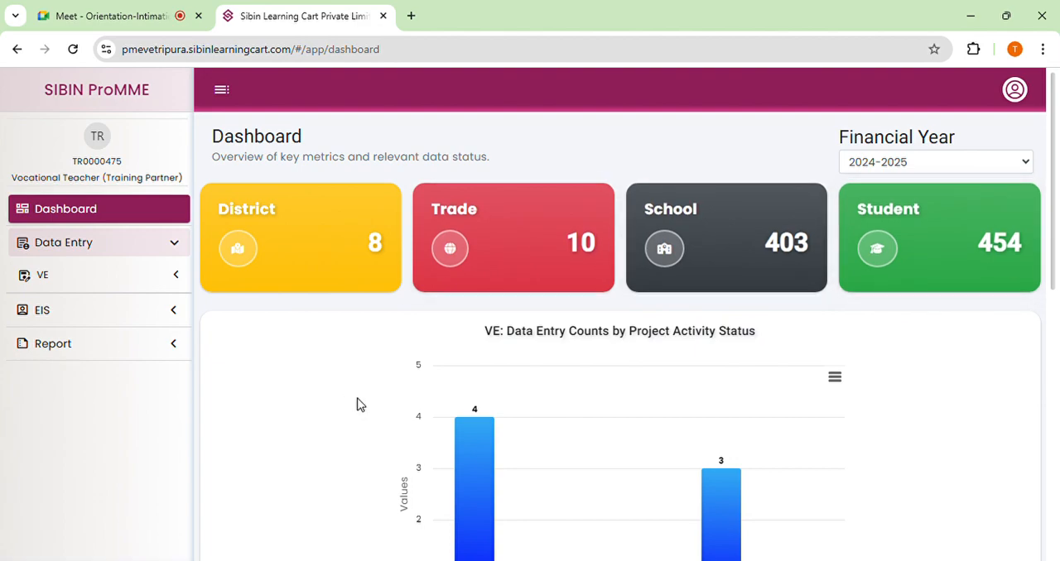
scroll(357, 403, "down", 2)
scroll(360, 348, "up", 2)
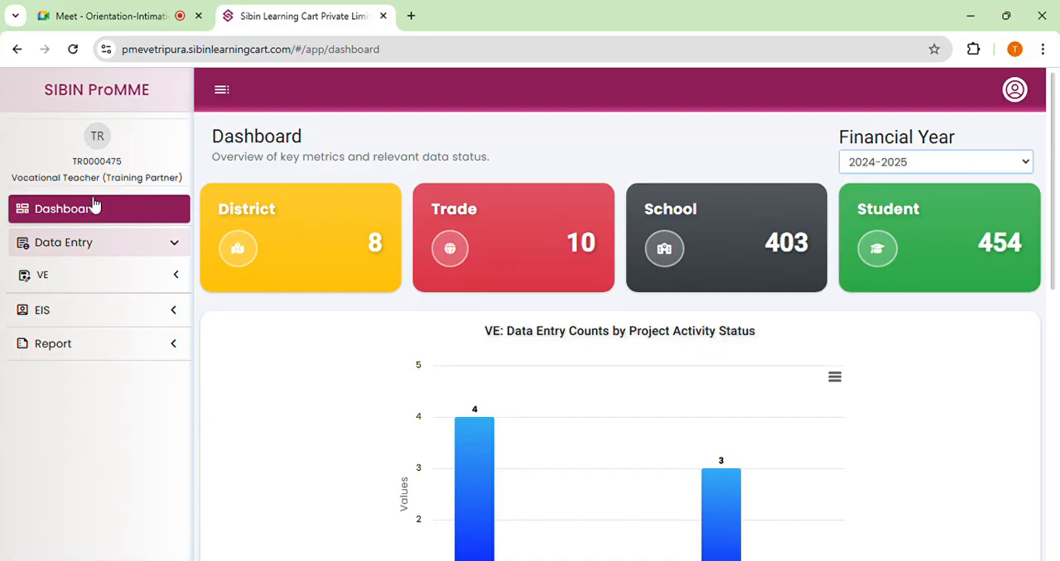
Open the Students Database within the VE section of Data Entry.
left_click(72, 245)
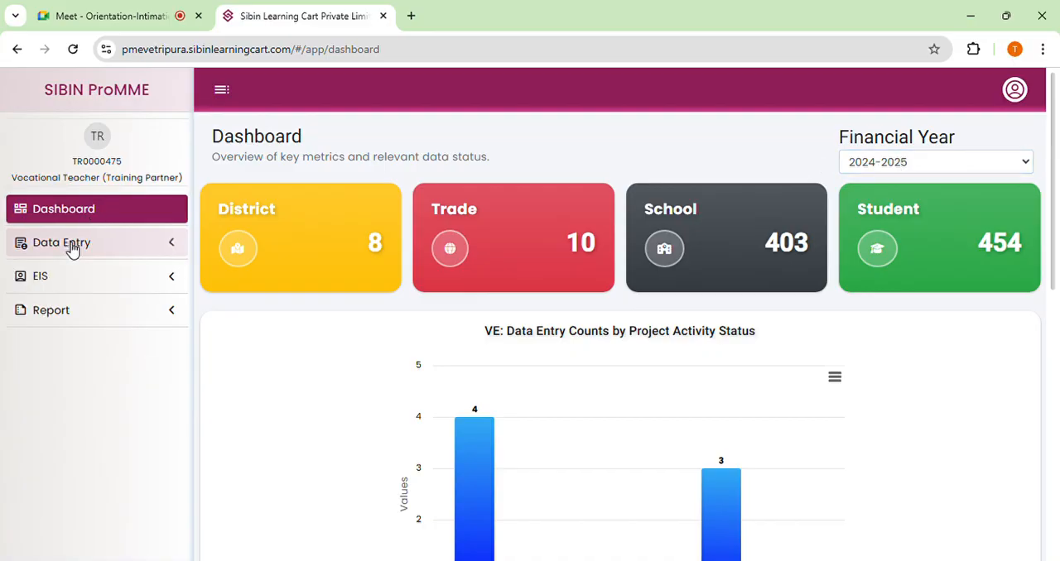
left_click(72, 245)
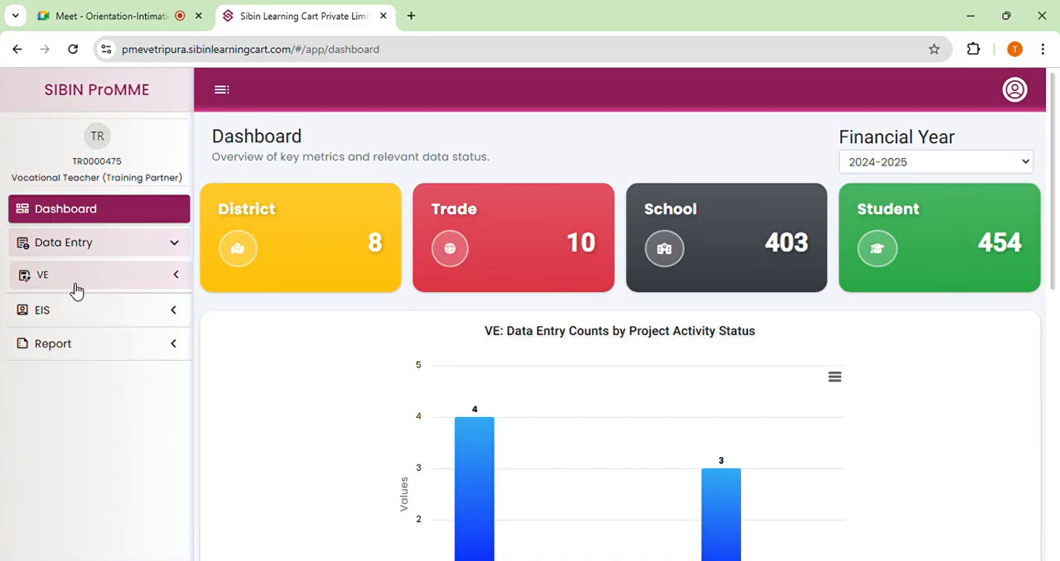
left_click(76, 288)
scroll(91, 265, "down", 1)
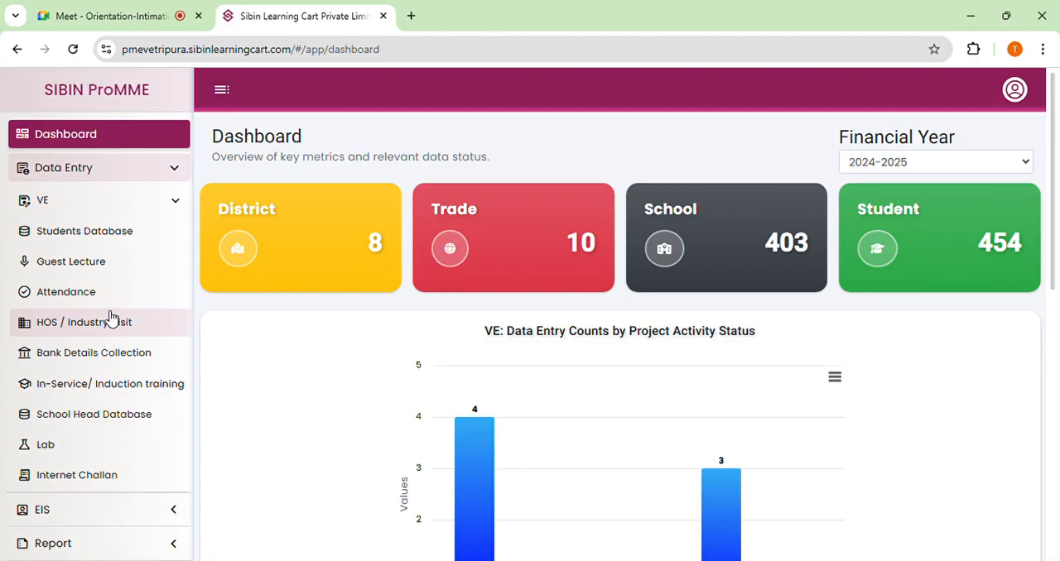
left_click(99, 241)
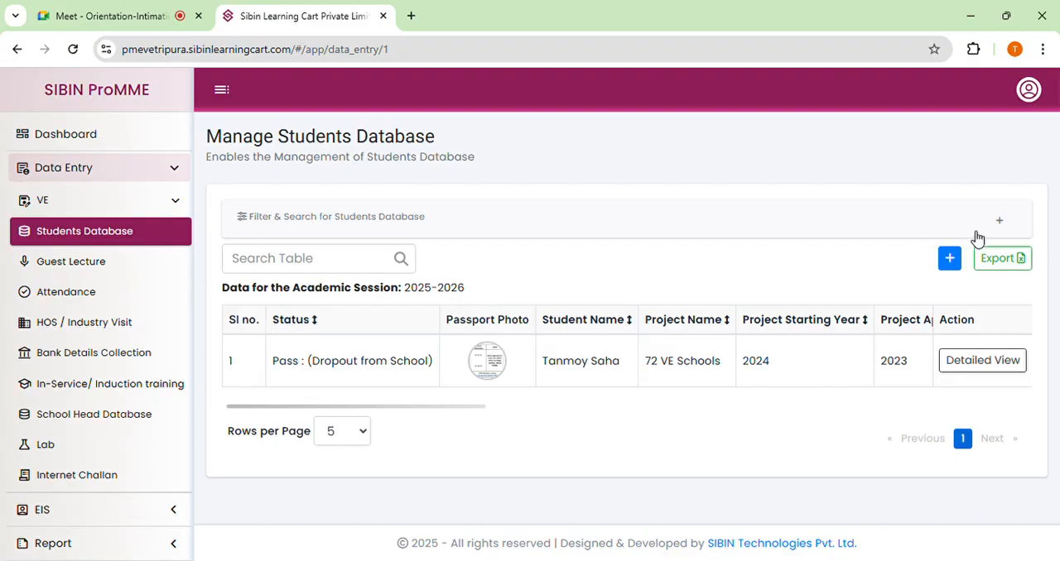
Expand the Filter & Search section of the Students Database to show its filter fields.
left_click(1001, 224)
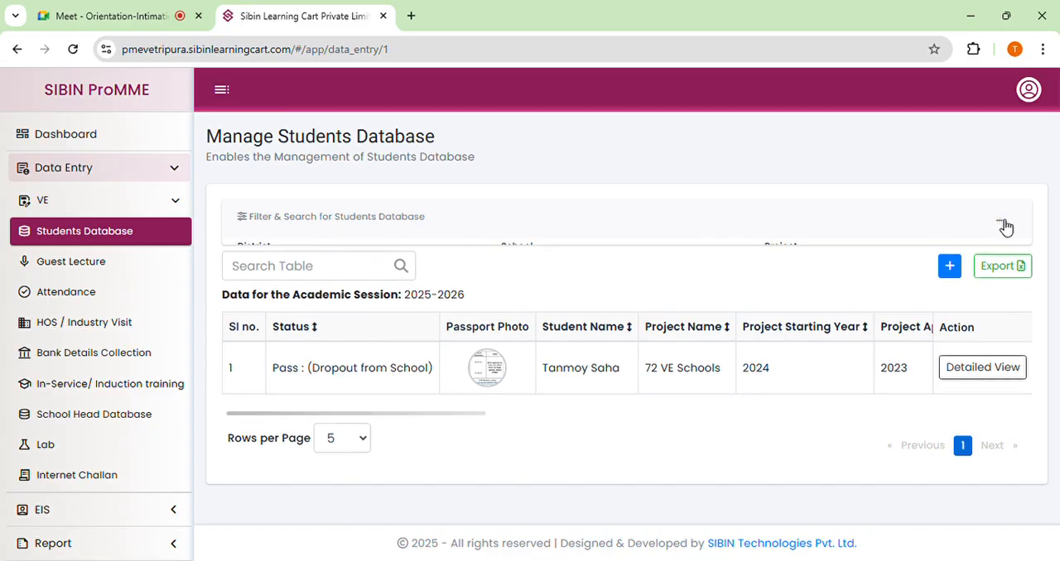
left_click(999, 225)
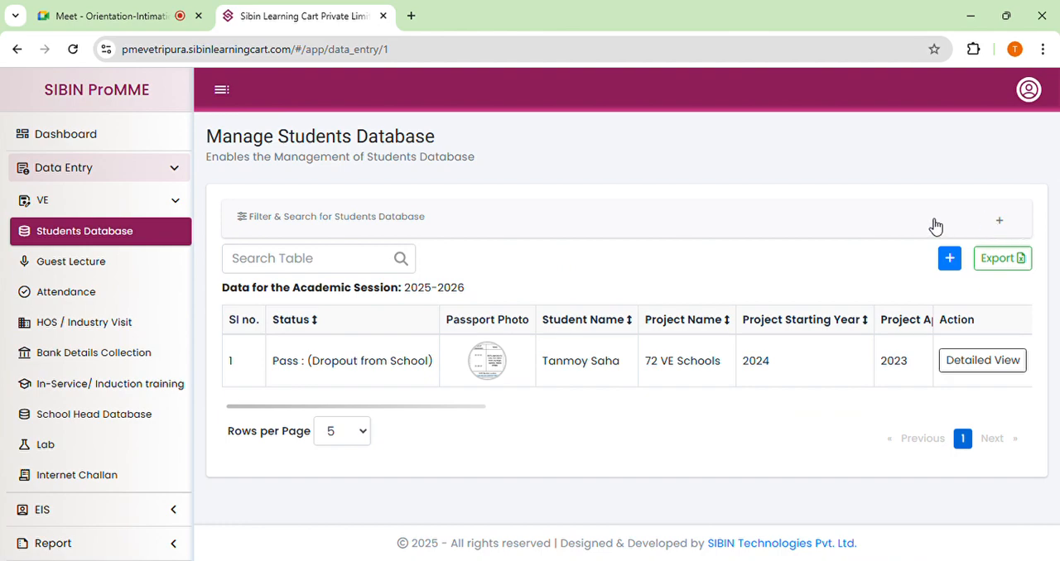
left_click(1001, 227)
scroll(880, 272, "down", 1)
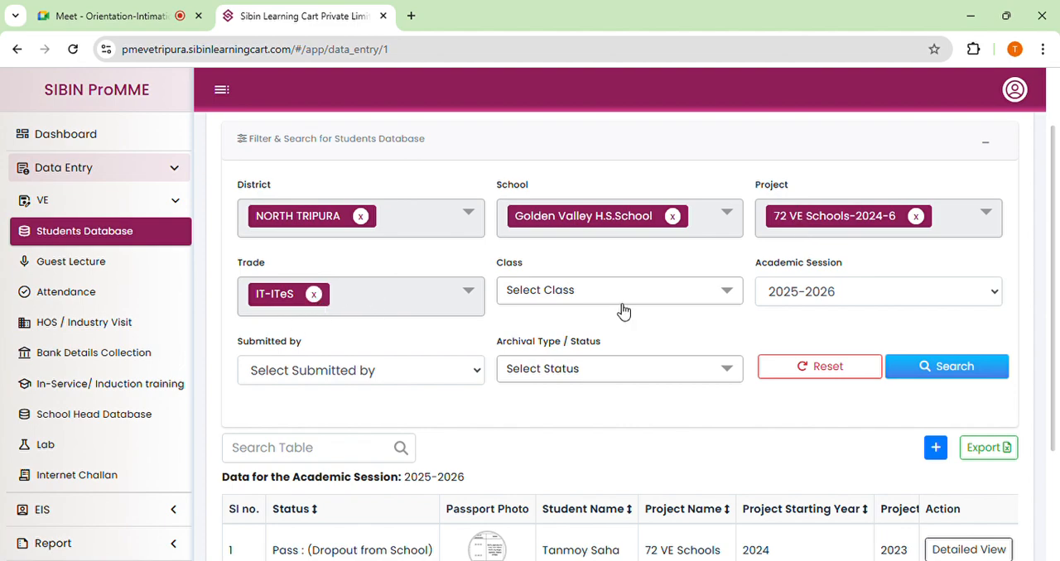
scroll(620, 272, "down", 1)
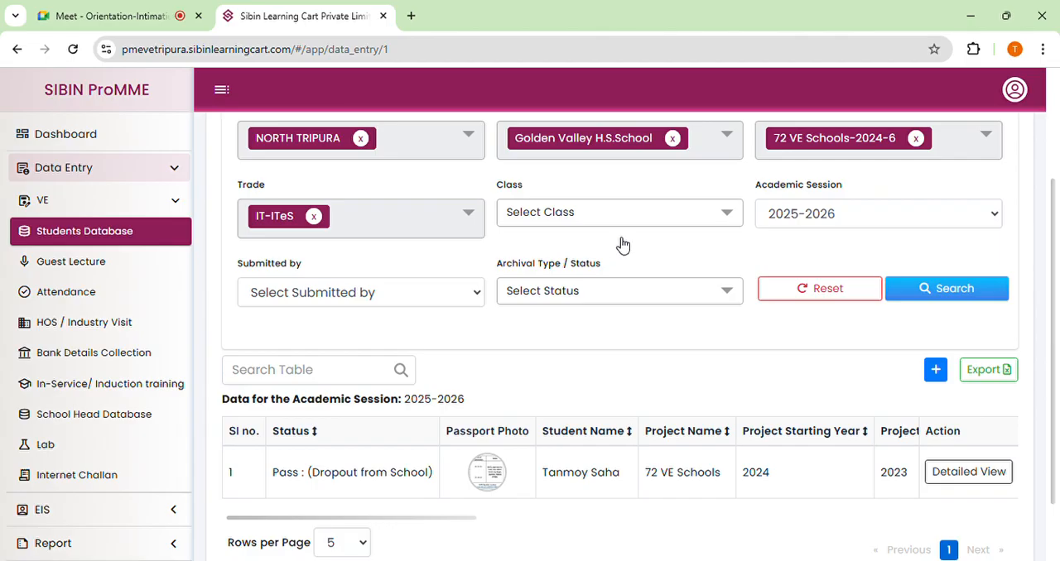
Set the class filter for the student records to IX.
left_click(612, 212)
scroll(560, 348, "down", 1)
scroll(560, 342, "down", 1)
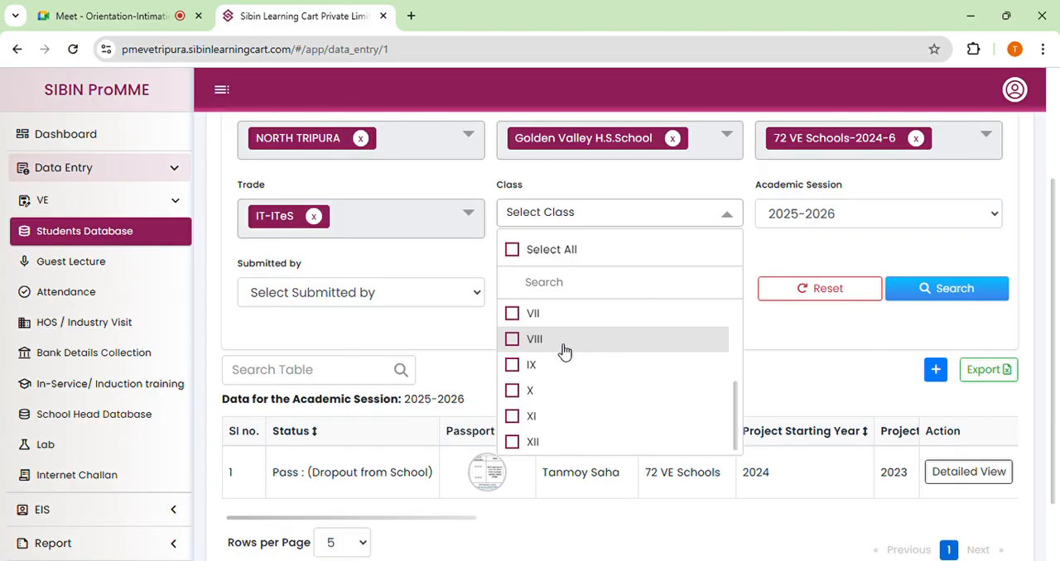
scroll(563, 351, "down", 1)
scroll(563, 349, "up", 2)
scroll(566, 346, "down", 1)
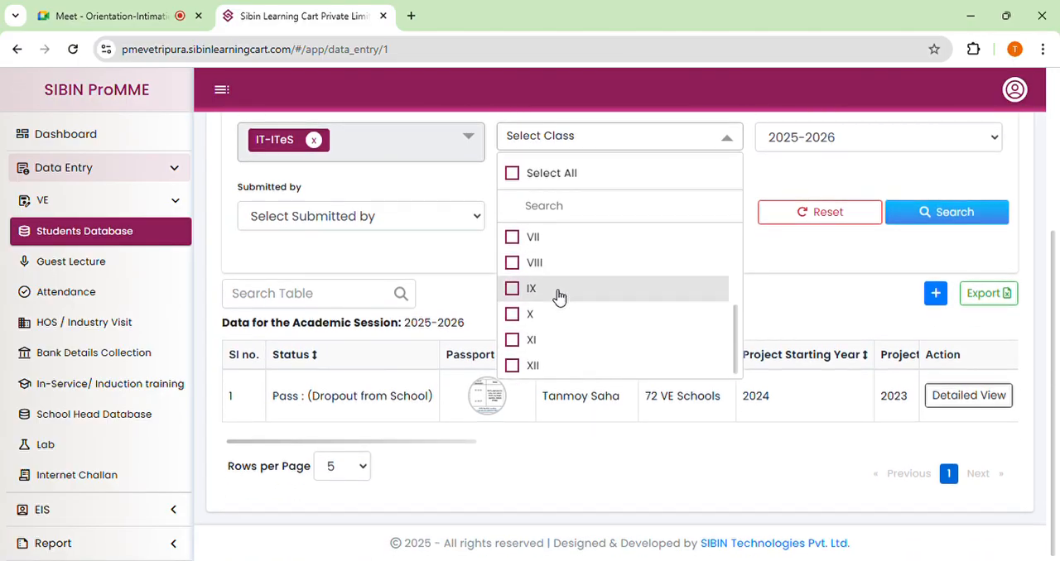
left_click(512, 289)
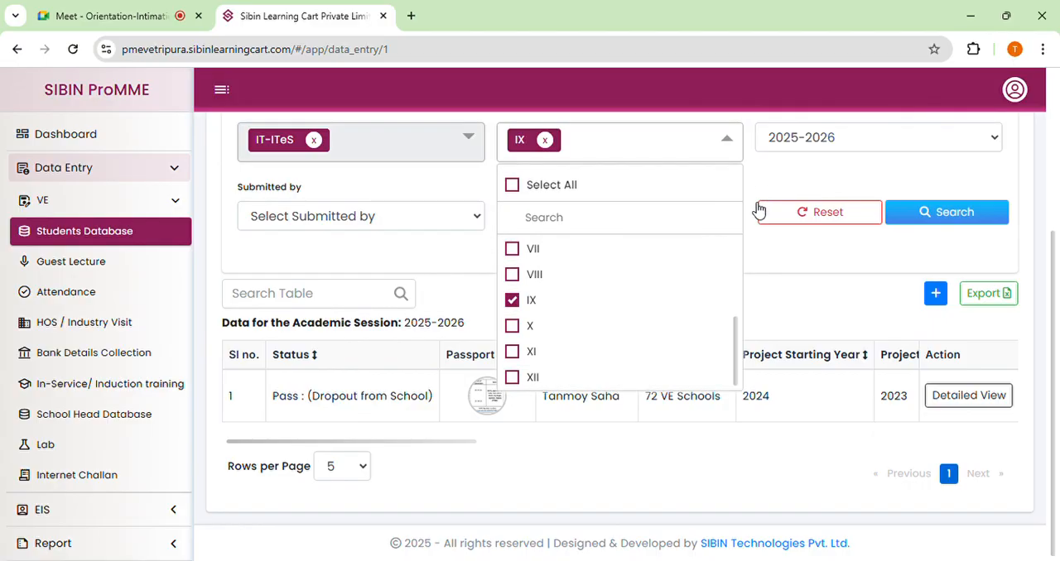
left_click(779, 181)
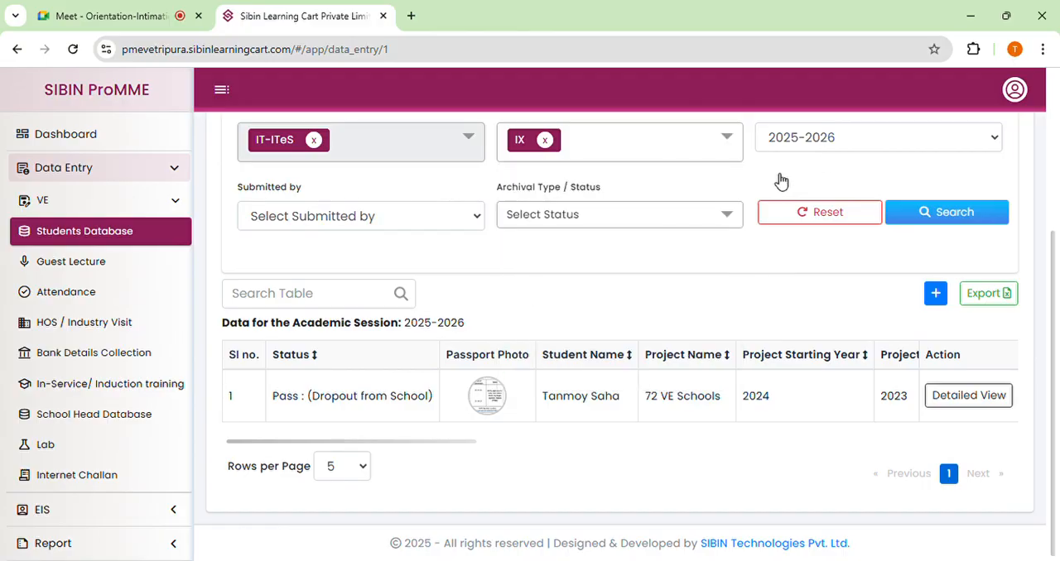
Set the academic session filter to 2024-2025, check the submitter and status options, and search the student records.
scroll(774, 182, "up", 1)
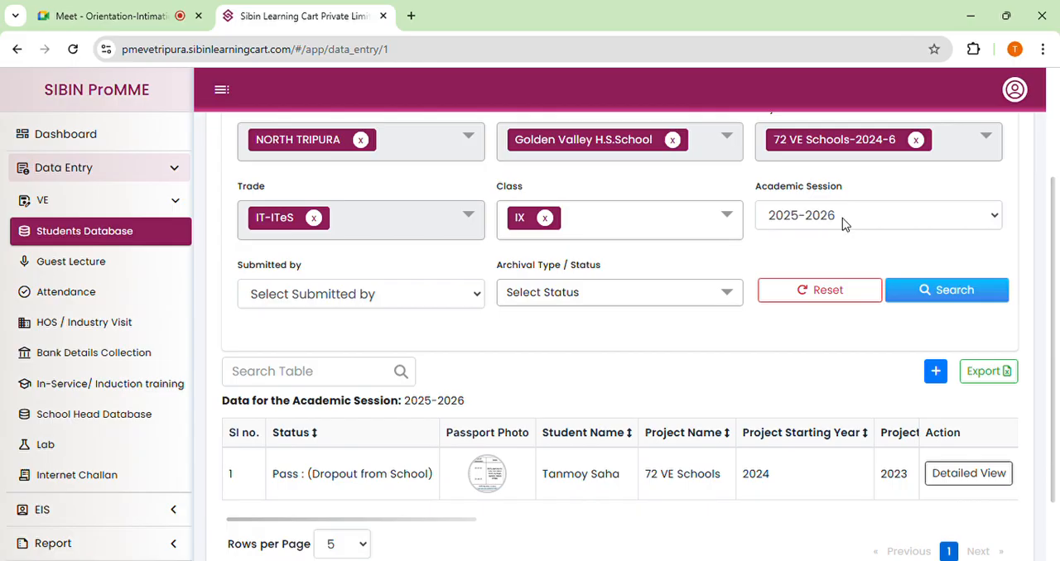
left_click(842, 217)
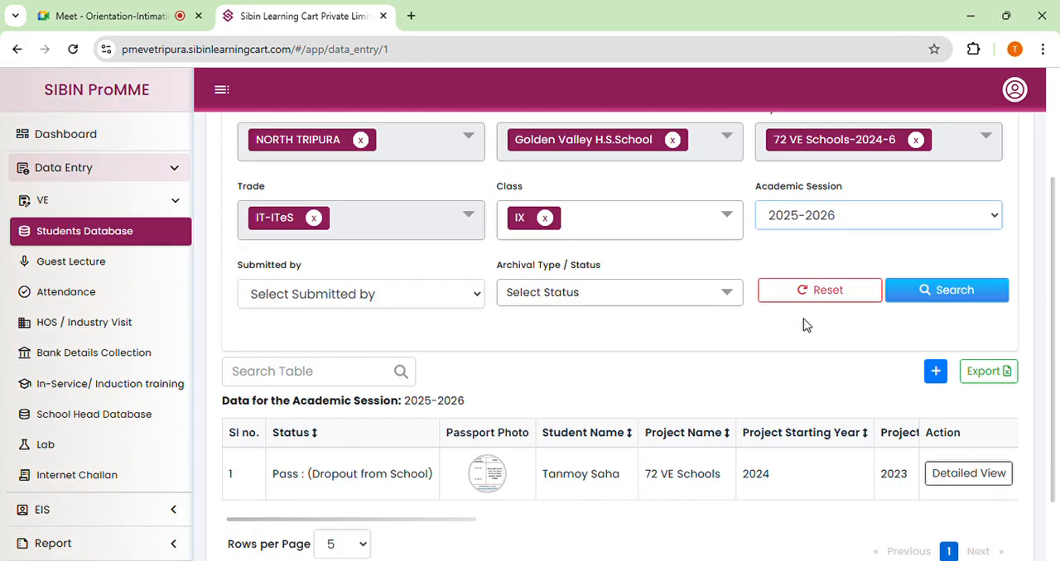
left_click(791, 356)
scroll(468, 282, "down", 1)
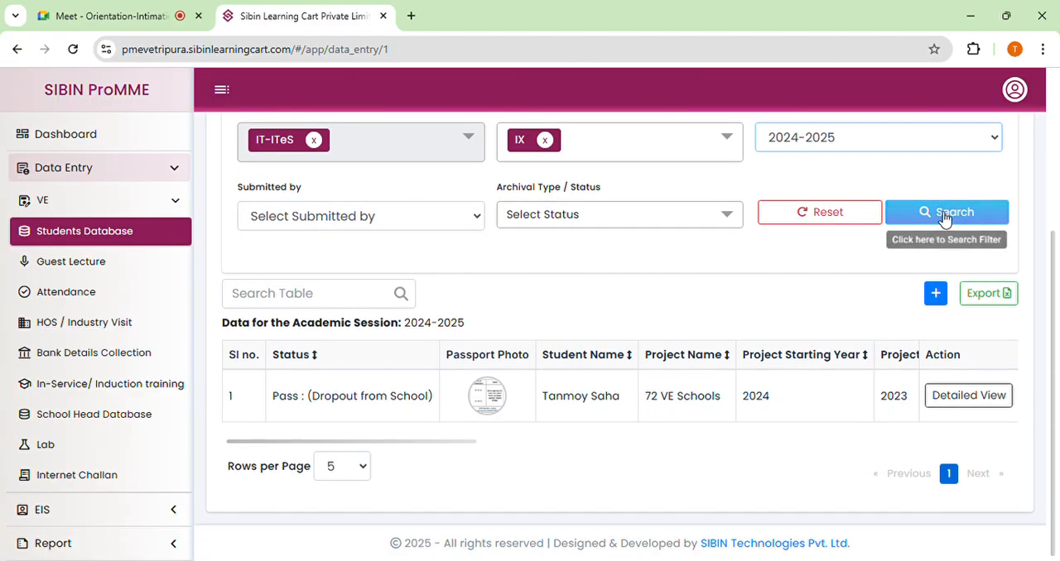
left_click(324, 217)
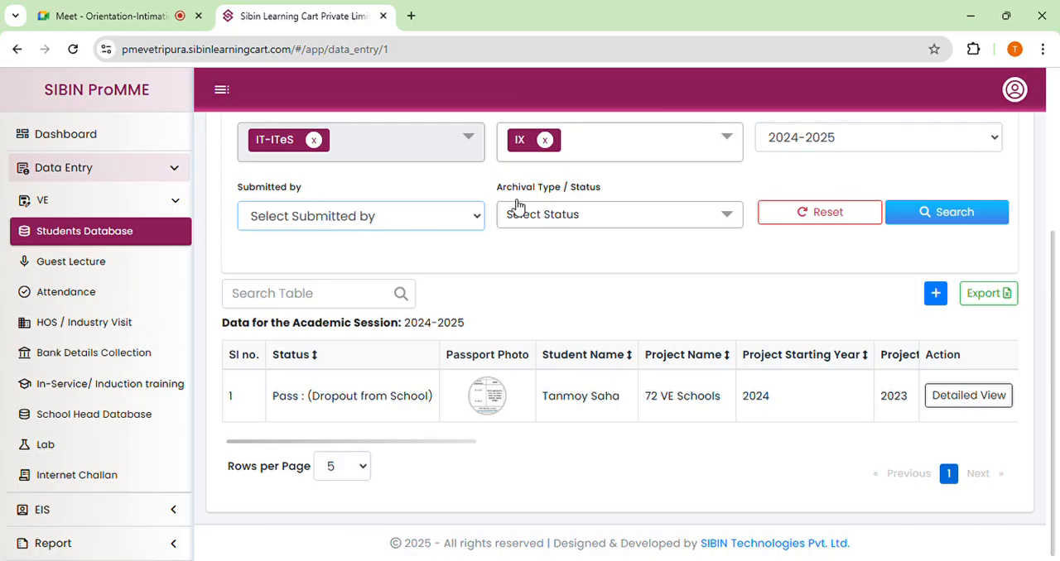
left_click(577, 214)
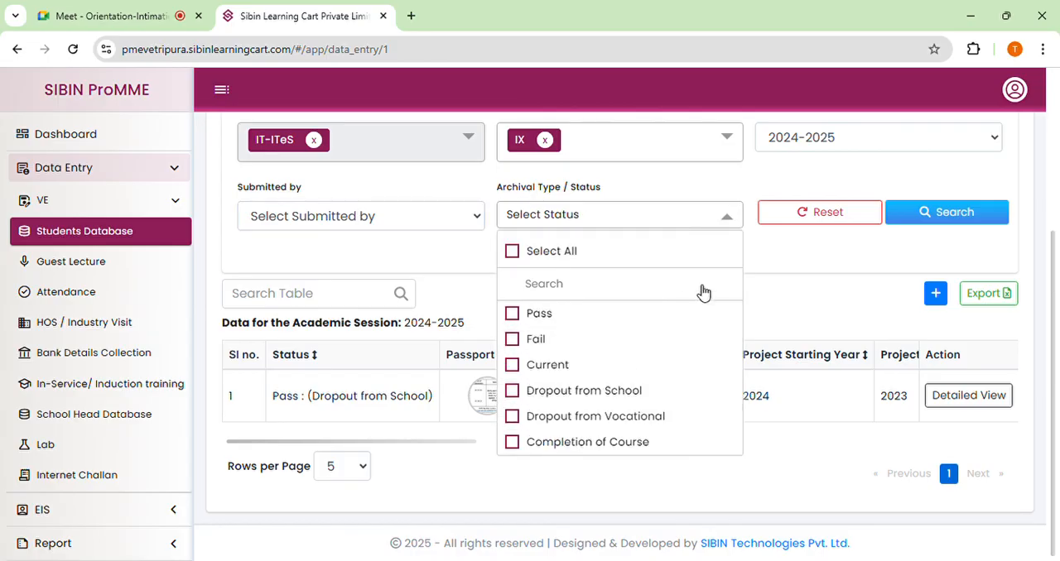
left_click(939, 213)
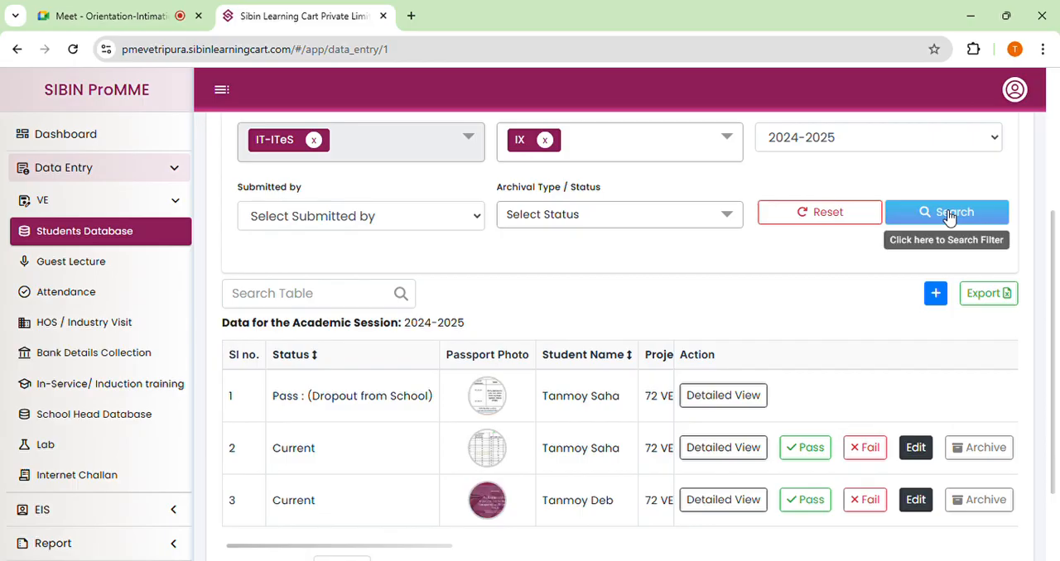
scroll(663, 277, "down", 3)
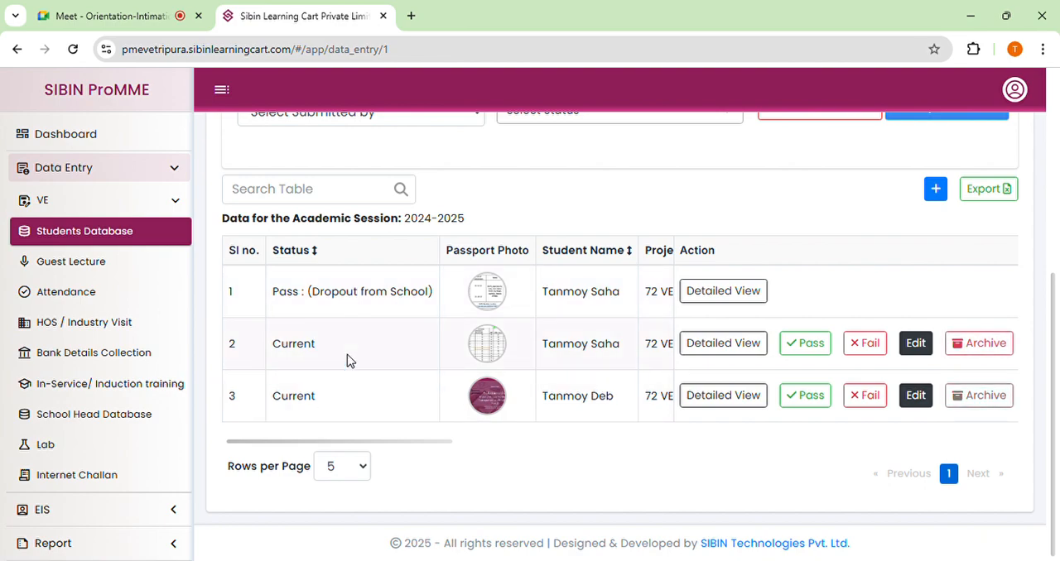
Replace class IX with X in the filter, rerun the search and look through the columns of the results table.
scroll(352, 352, "up", 3)
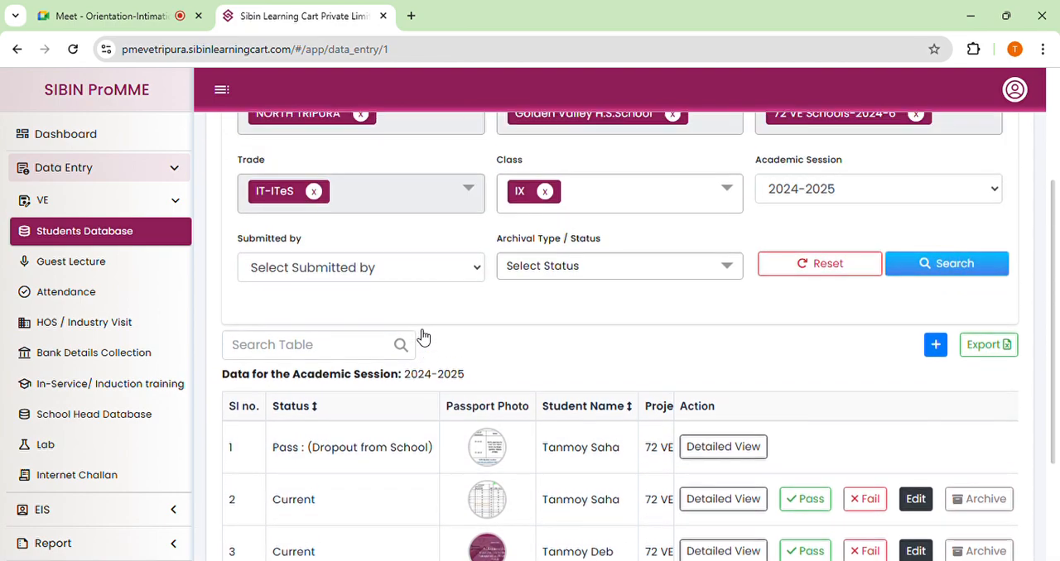
scroll(584, 198, "up", 2)
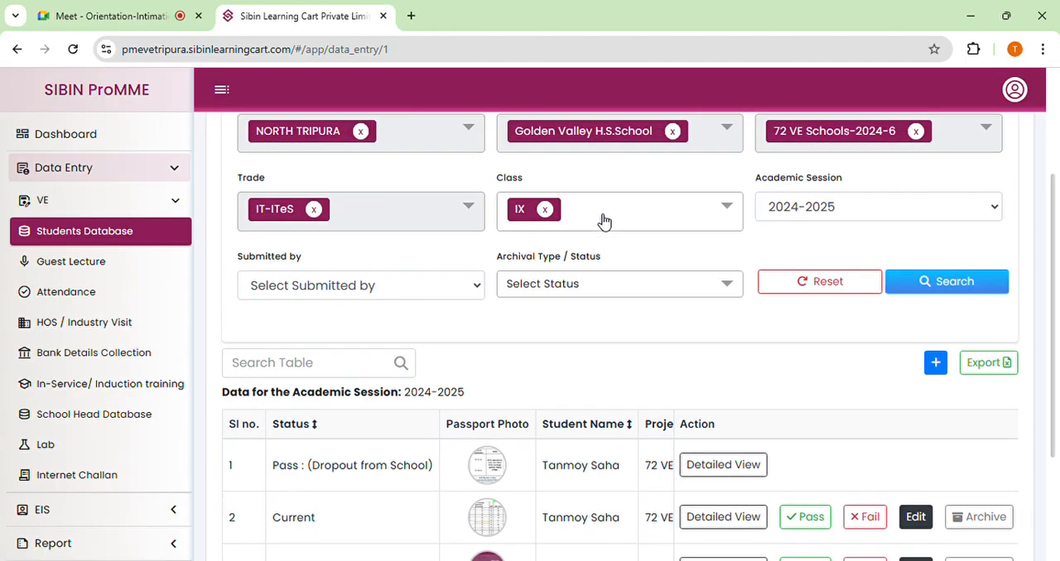
left_click(649, 280)
left_click(513, 418)
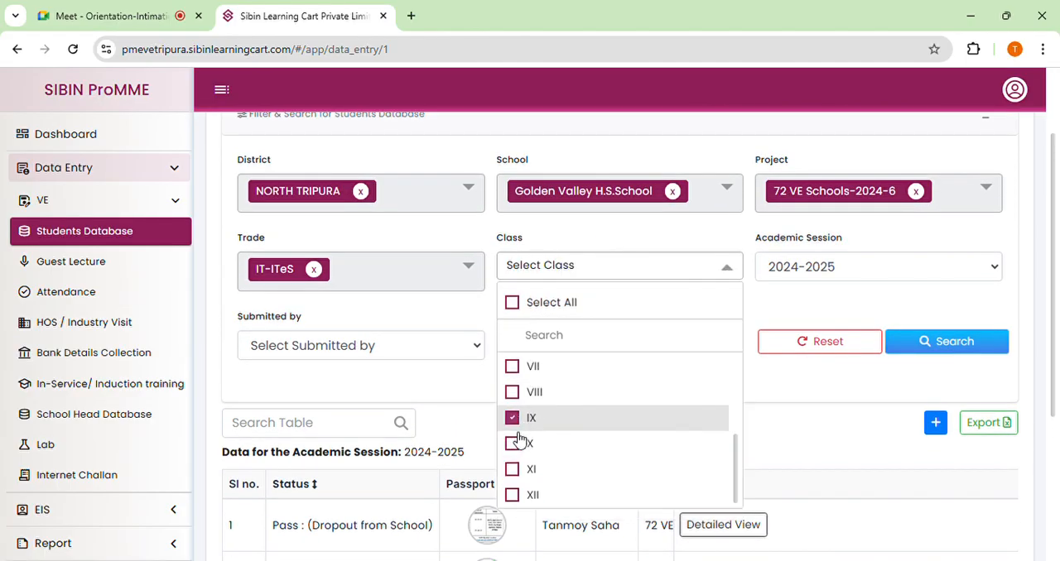
left_click(513, 452)
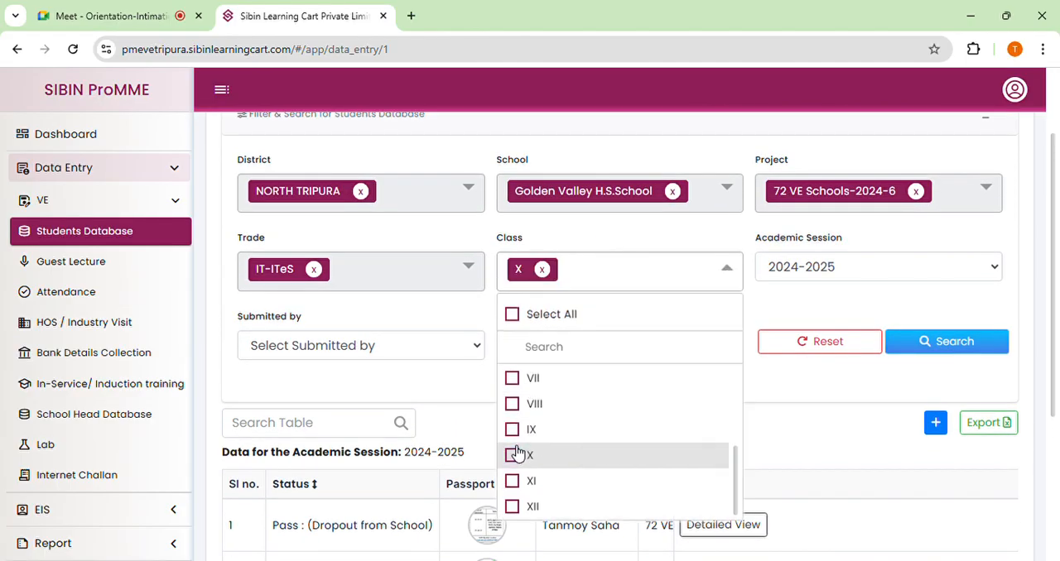
left_click(906, 346)
scroll(653, 326, "down", 1)
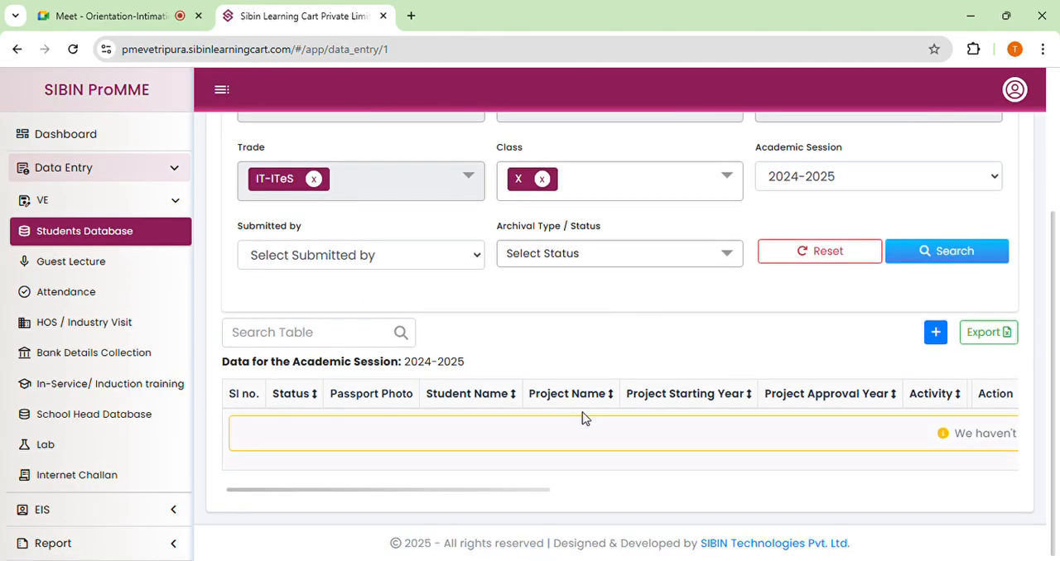
scroll(688, 412, "up", 1)
scroll(686, 410, "down", 1)
left_click_drag(539, 490, 804, 477)
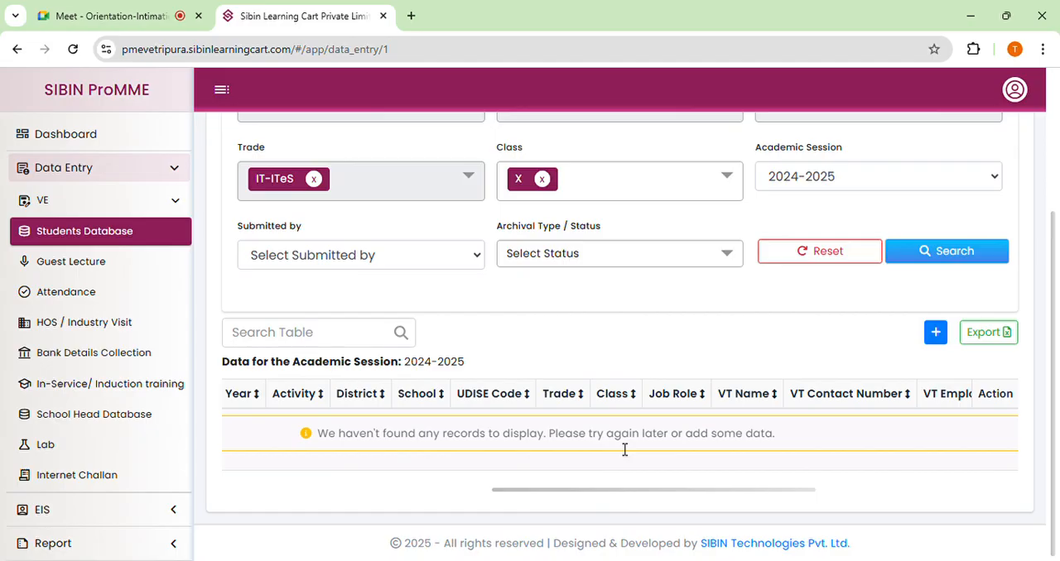
left_click_drag(773, 489, 406, 462)
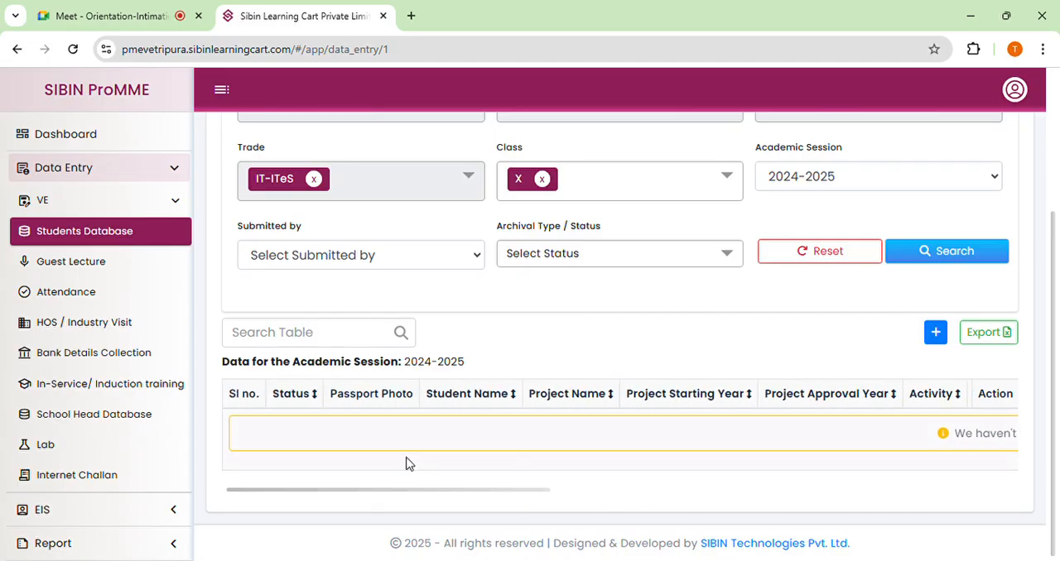
Replace class X with IX in the student filter and rerun the search for the 2024-2025 session.
scroll(677, 350, "up", 1)
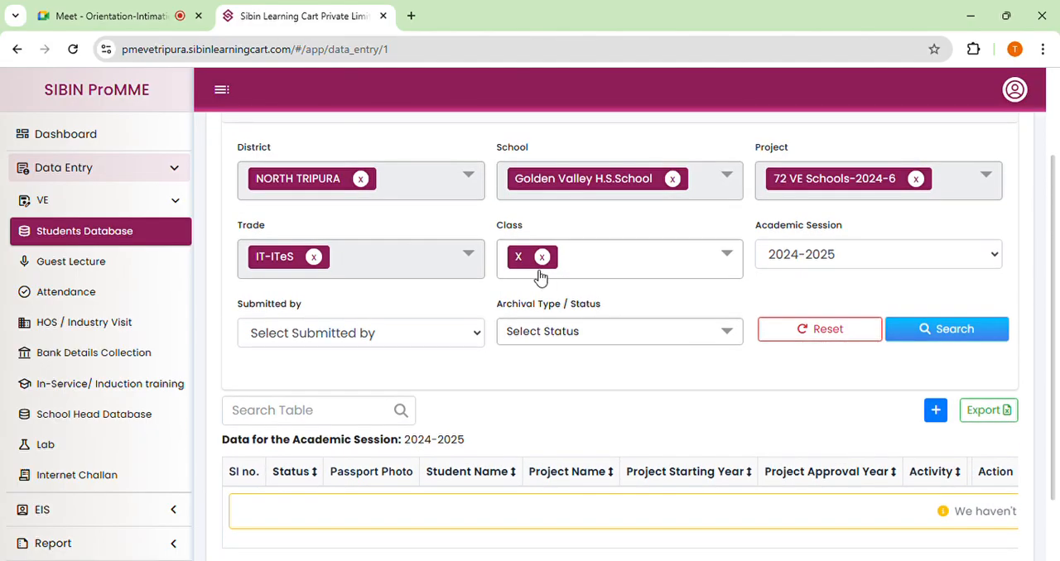
left_click(596, 273)
left_click(530, 445)
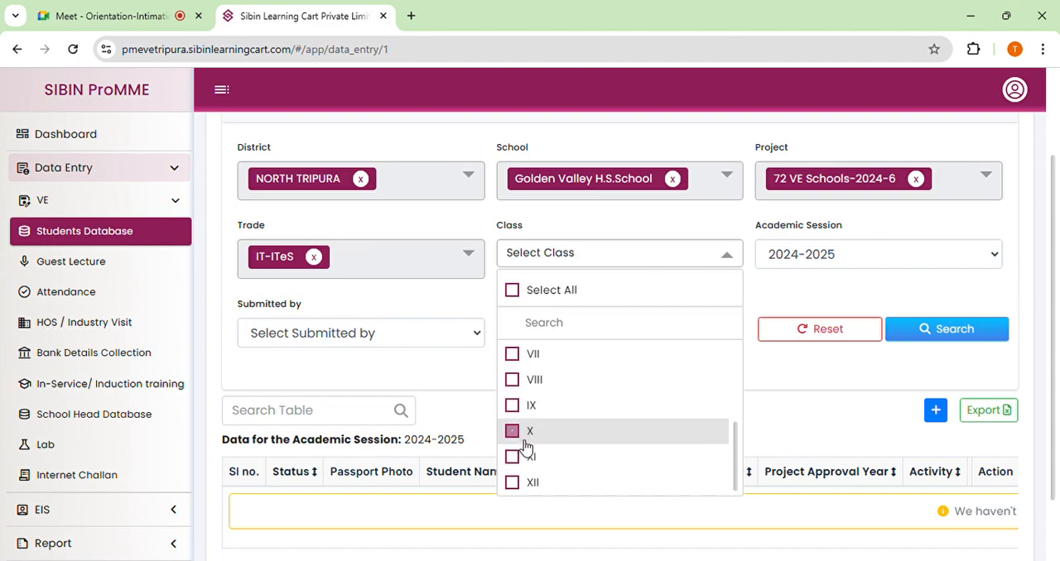
left_click(528, 417)
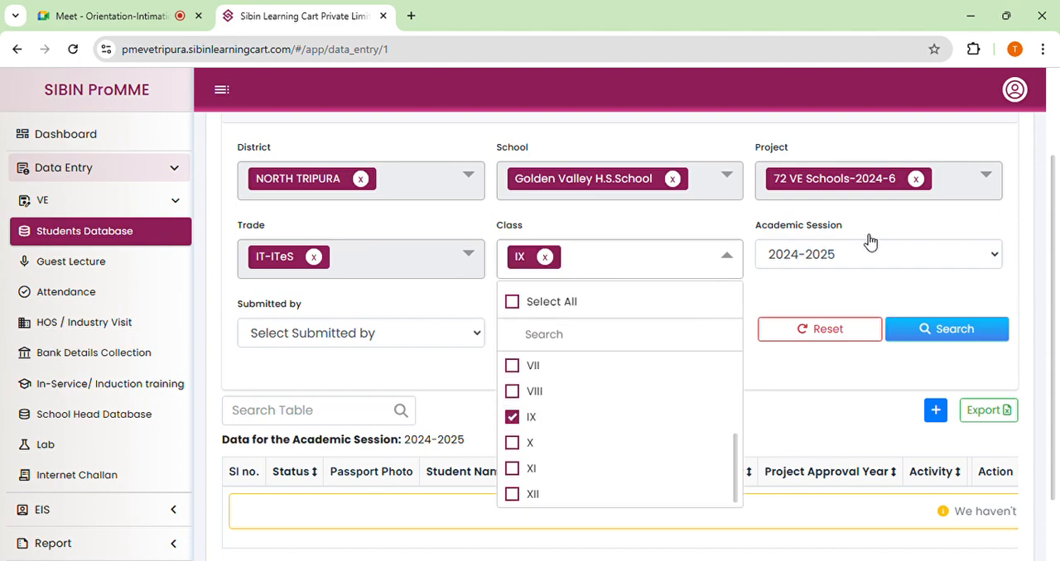
left_click(877, 302)
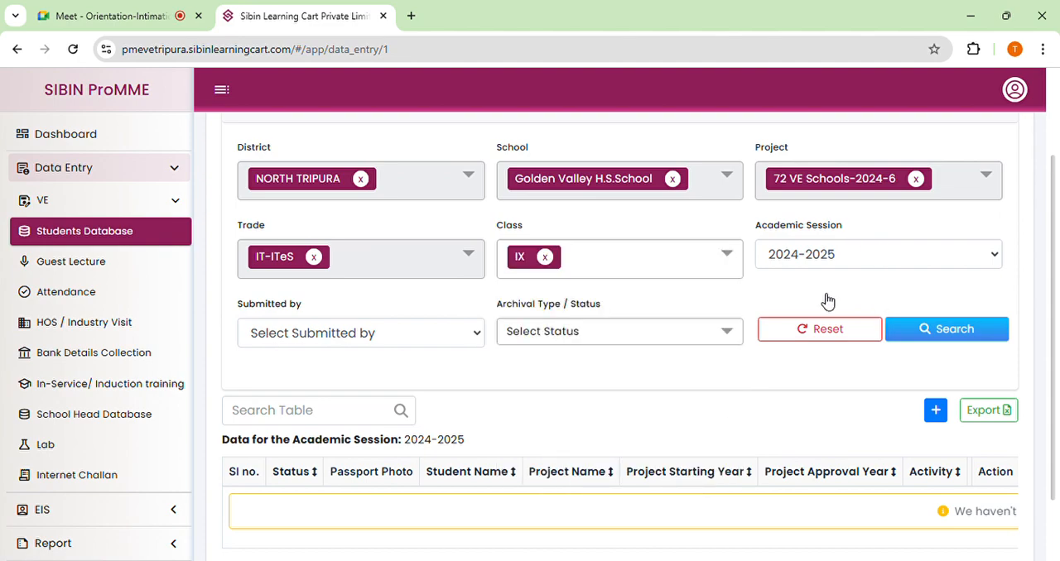
left_click(941, 329)
scroll(547, 318, "down", 3)
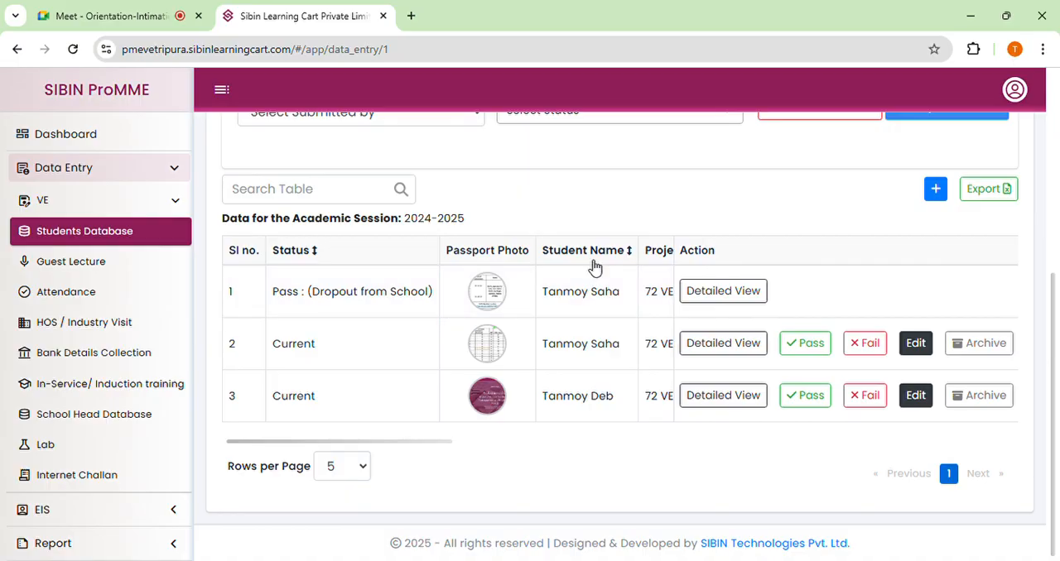
Review the filters above the class IX results and collapse the Filter & Search section to leave only the student list.
scroll(593, 269, "up", 1)
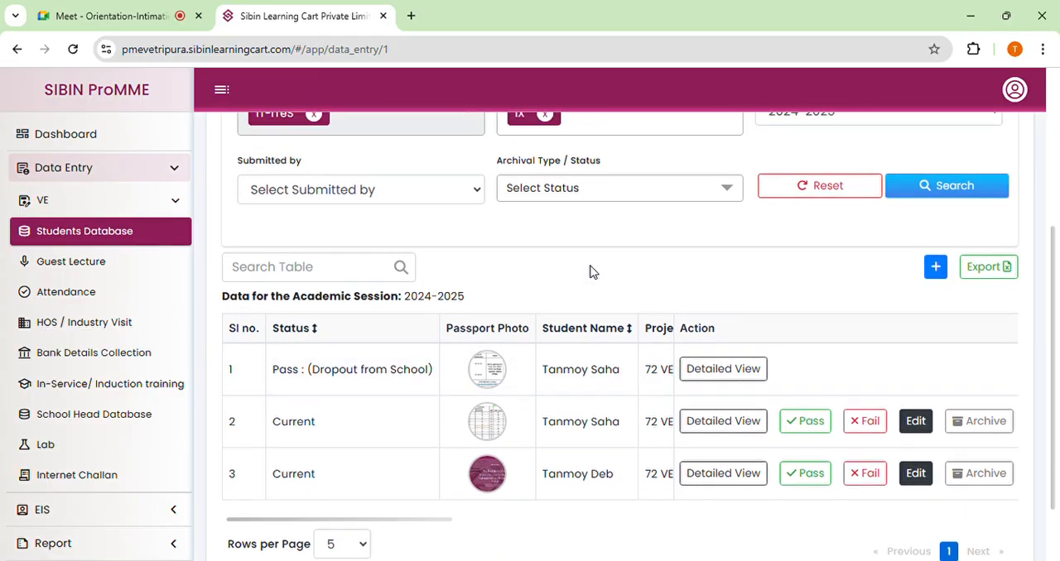
scroll(591, 272, "up", 2)
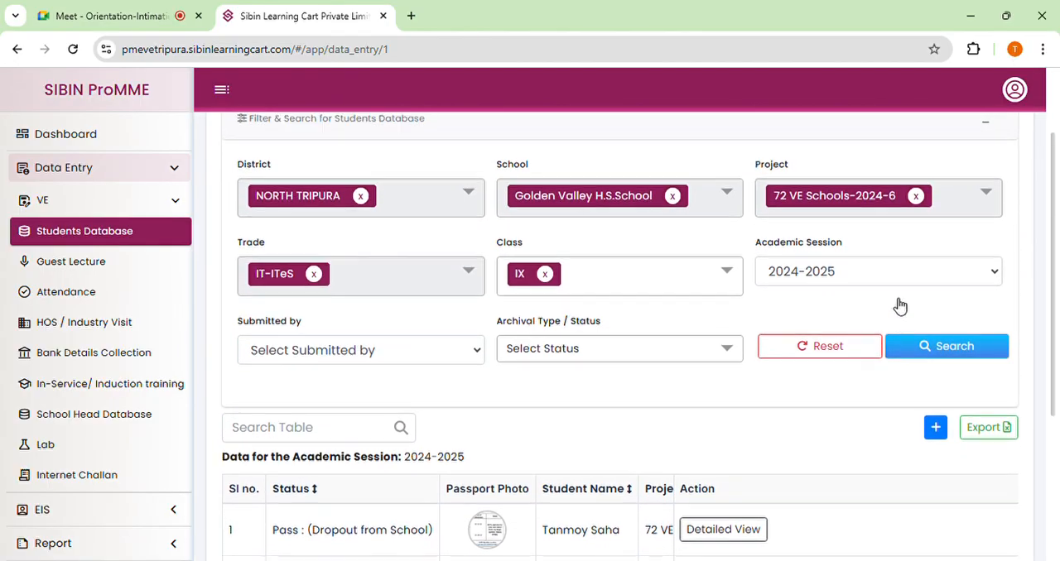
scroll(897, 303, "up", 1)
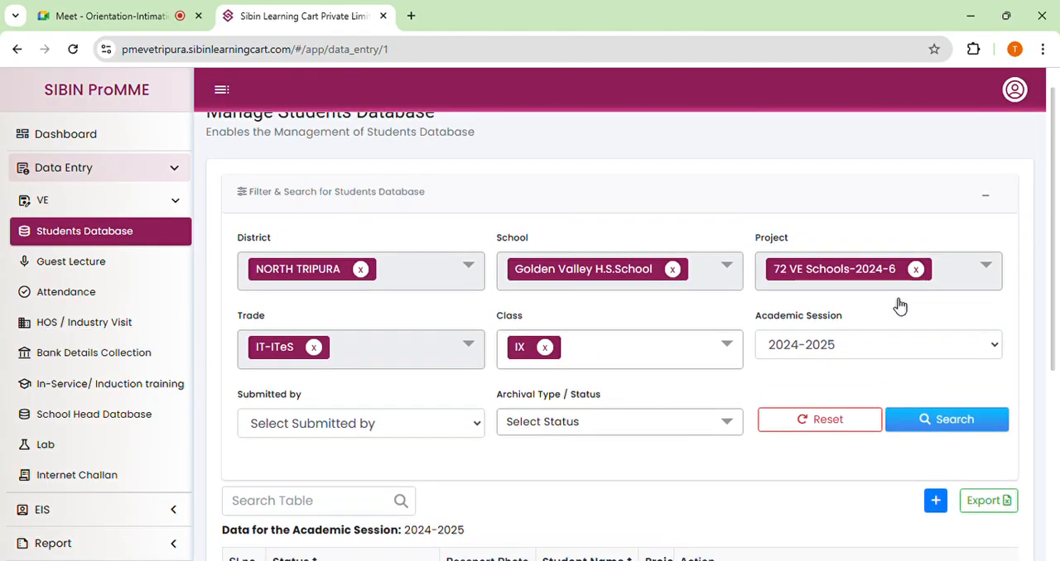
left_click(986, 199)
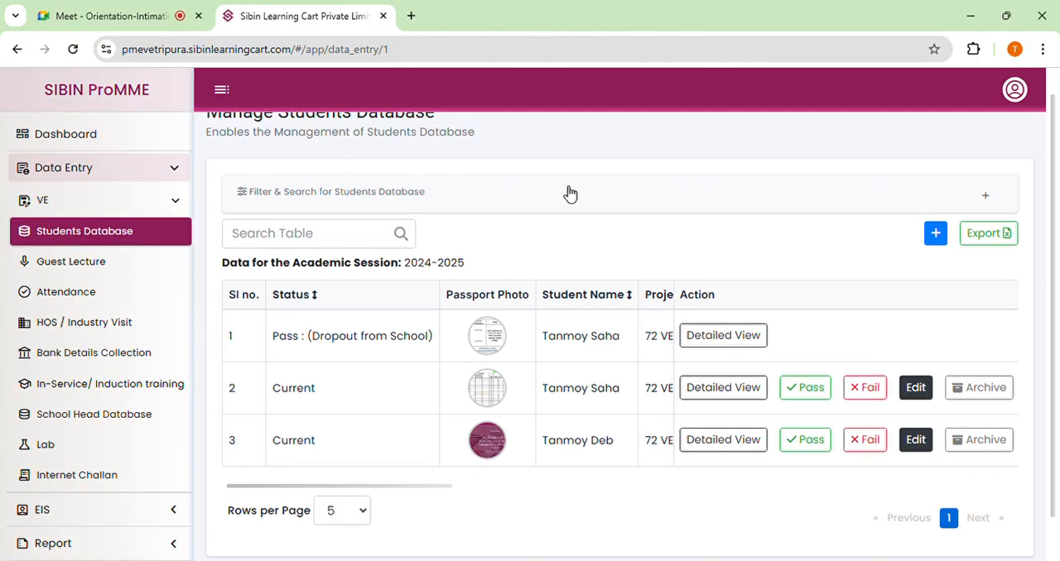
scroll(712, 232, "down", 1)
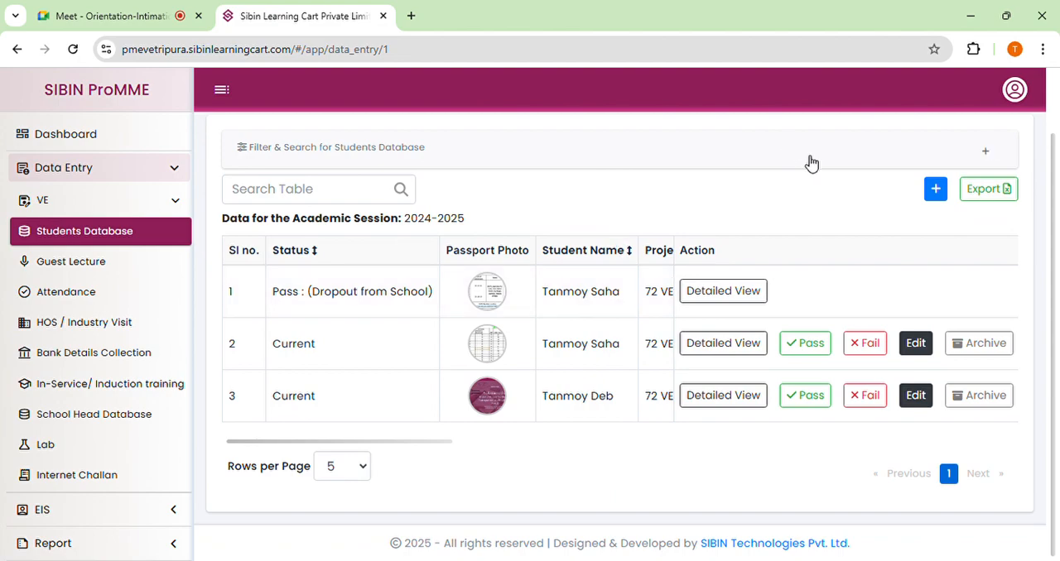
Expand the filter section, run the search again with the same filters, and collapse the section.
left_click(989, 154)
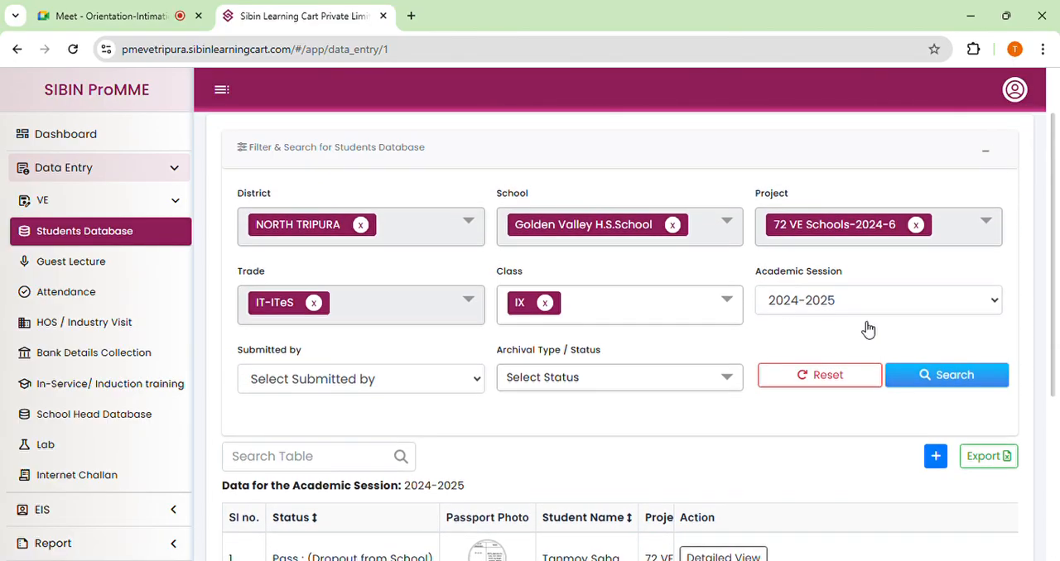
left_click(936, 389)
left_click(983, 152)
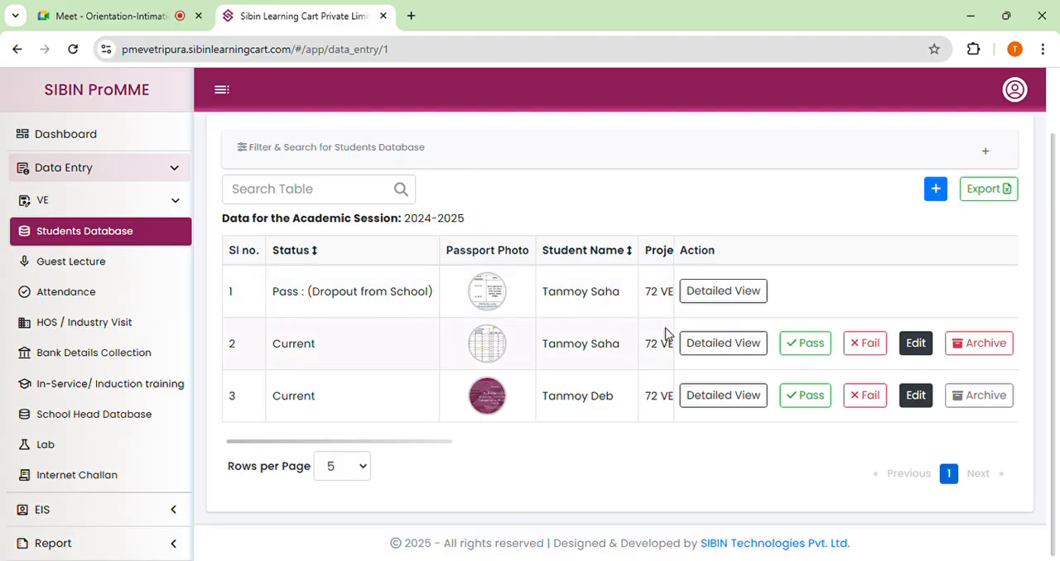
Reopen the Filter & Search section to review its filter fields, and collapse it again above the student list.
scroll(645, 333, "up", 1)
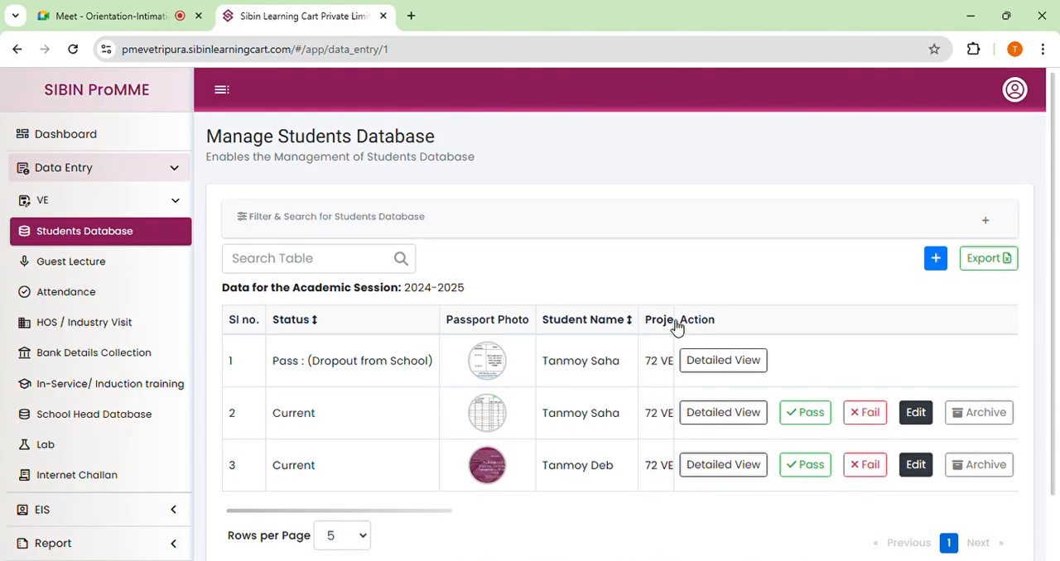
left_click(984, 221)
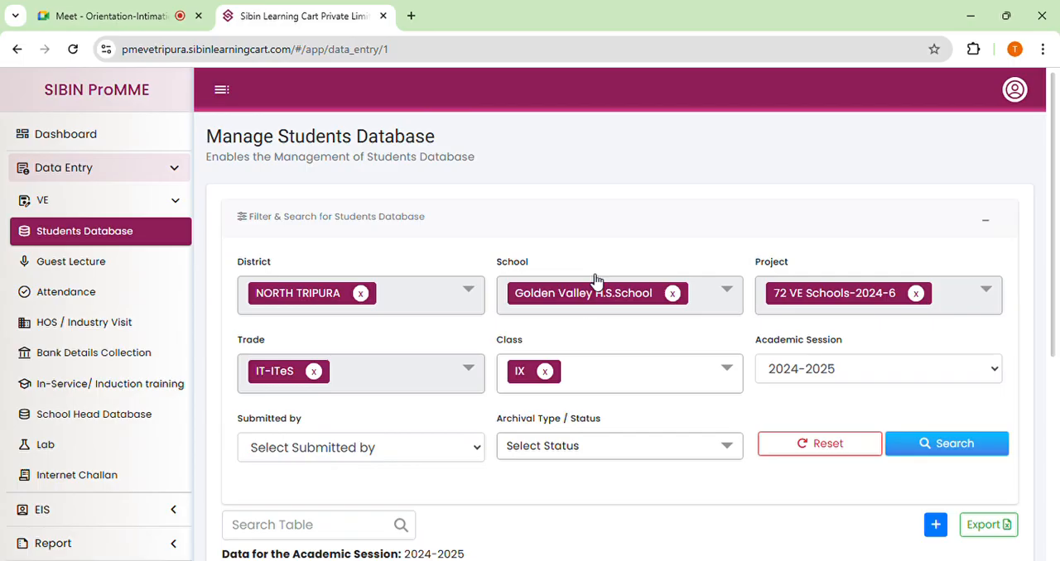
scroll(854, 349, "down", 1)
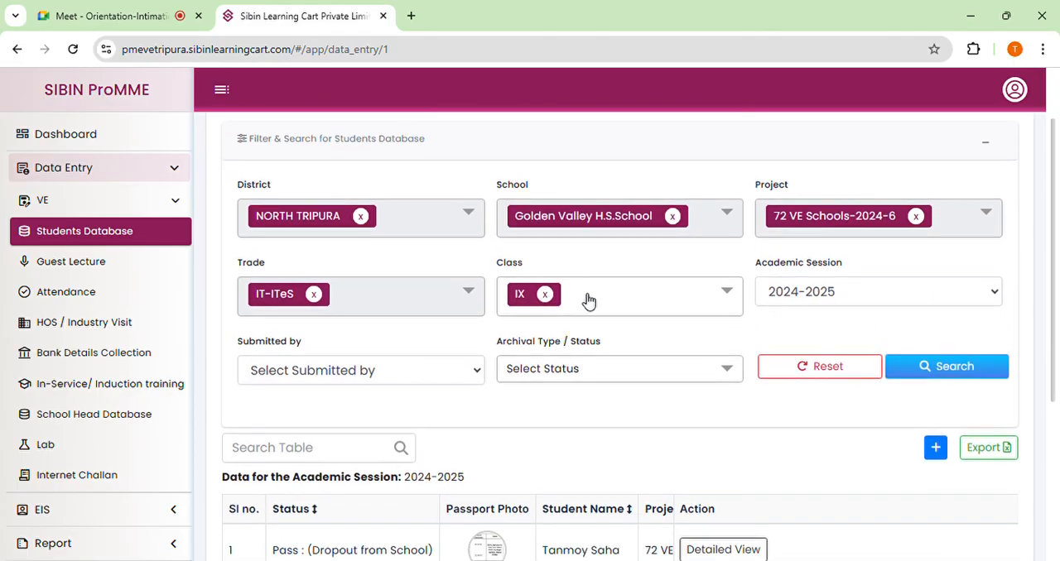
scroll(918, 243, "up", 1)
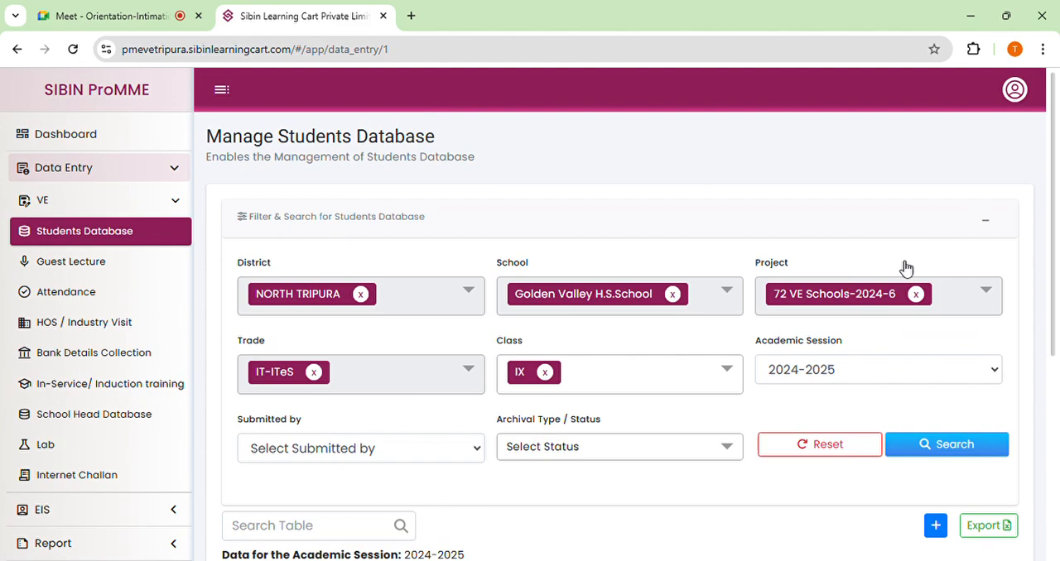
left_click(987, 221)
scroll(991, 225, "down", 1)
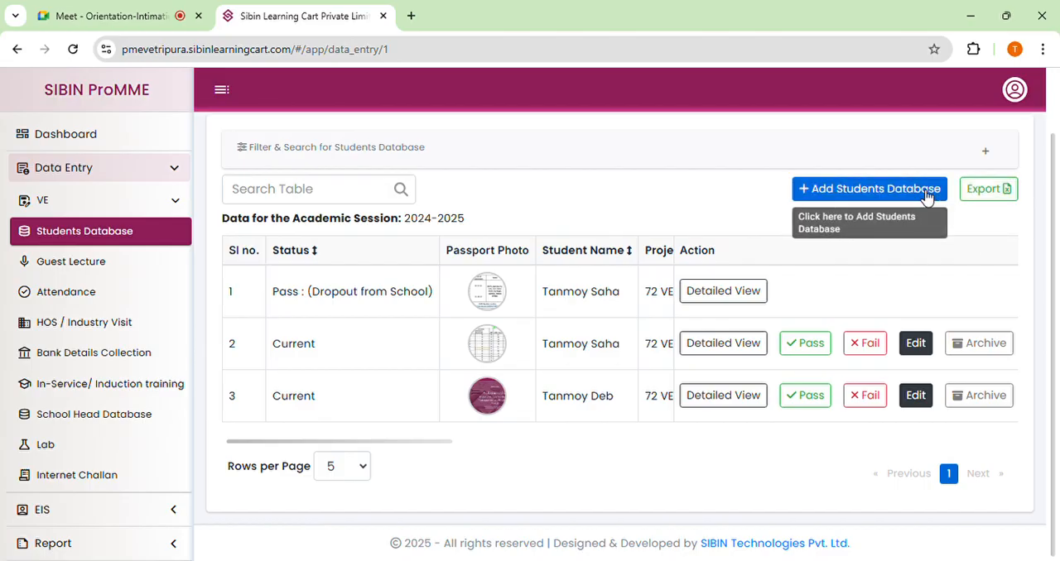
Start a new student record and set its trade to IT-ITeS and its class to IX.
left_click(867, 191)
scroll(404, 317, "down", 1)
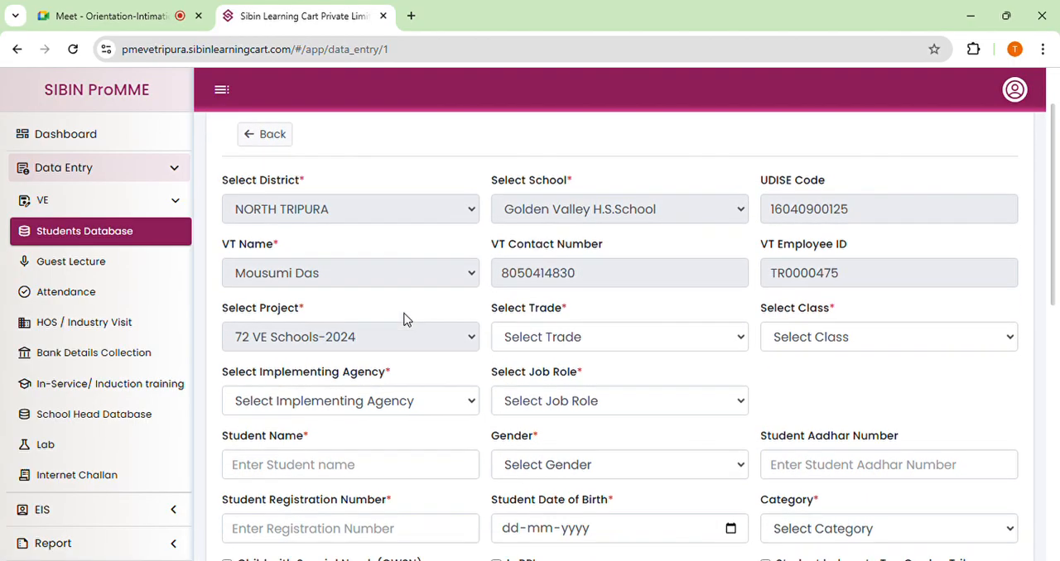
scroll(882, 229, "down", 2)
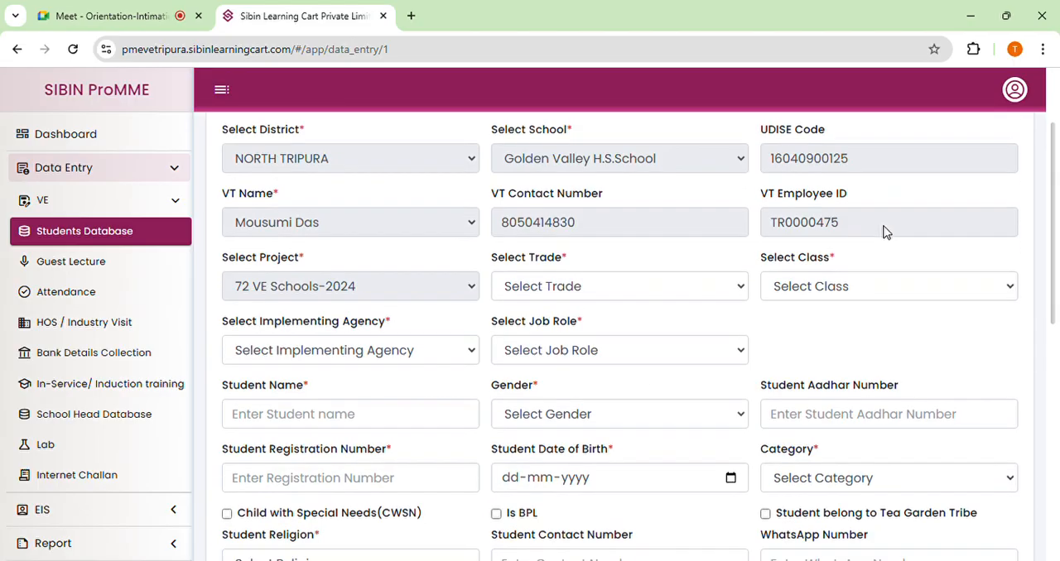
left_click(520, 263)
left_click(525, 329)
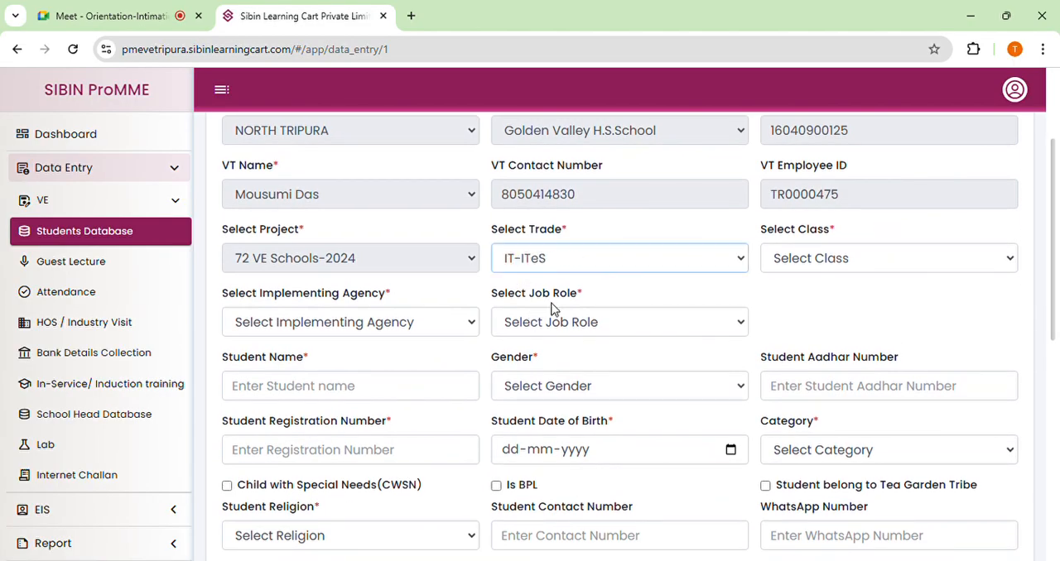
scroll(806, 274, "down", 2)
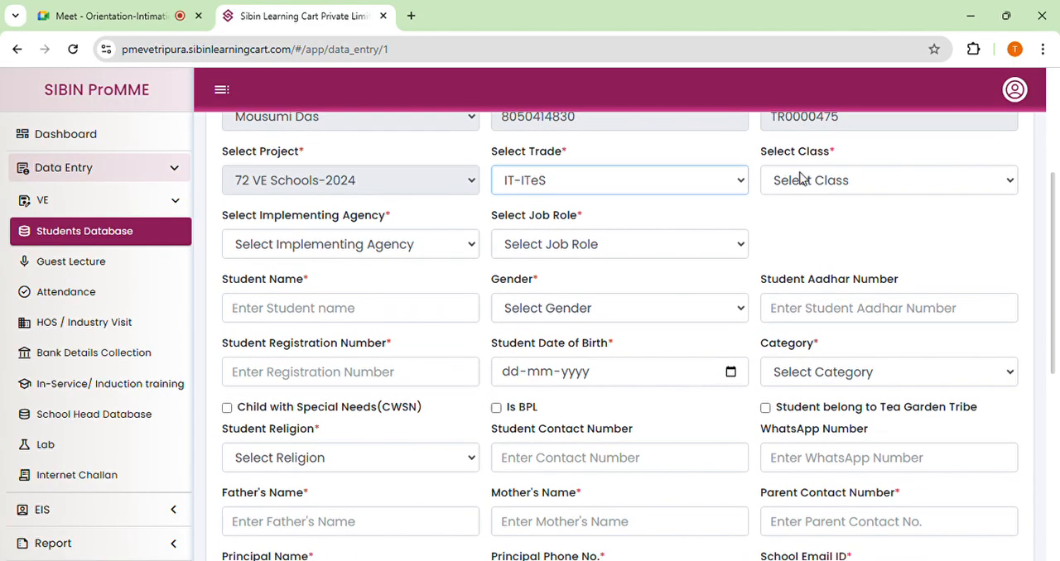
left_click(846, 182)
left_click(807, 238)
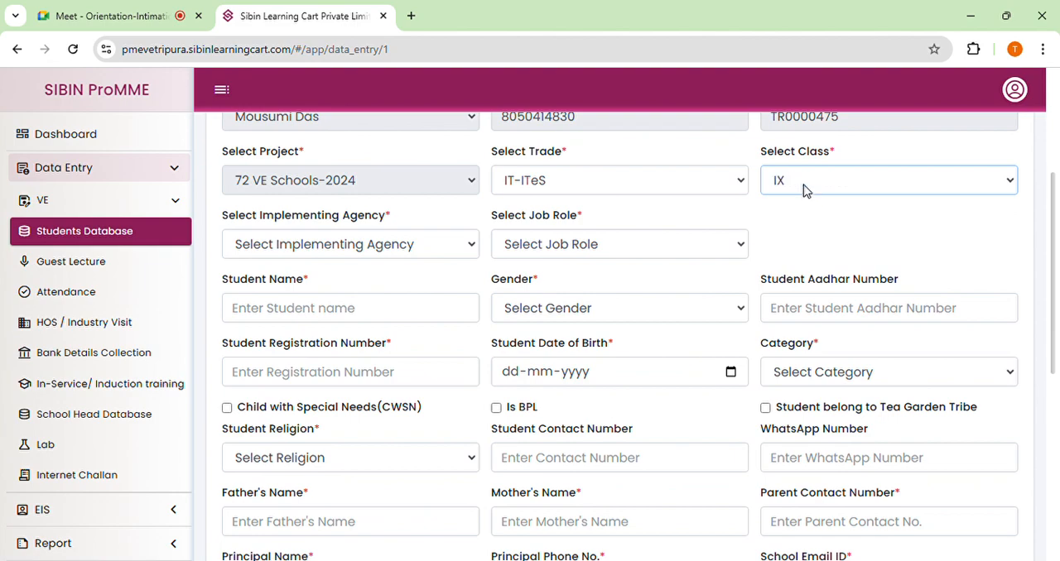
Set the implementing agency to SIBIN Learning Cart Private Limited and the job role to Domestic Data Entry Operator.
scroll(497, 248, "down", 1)
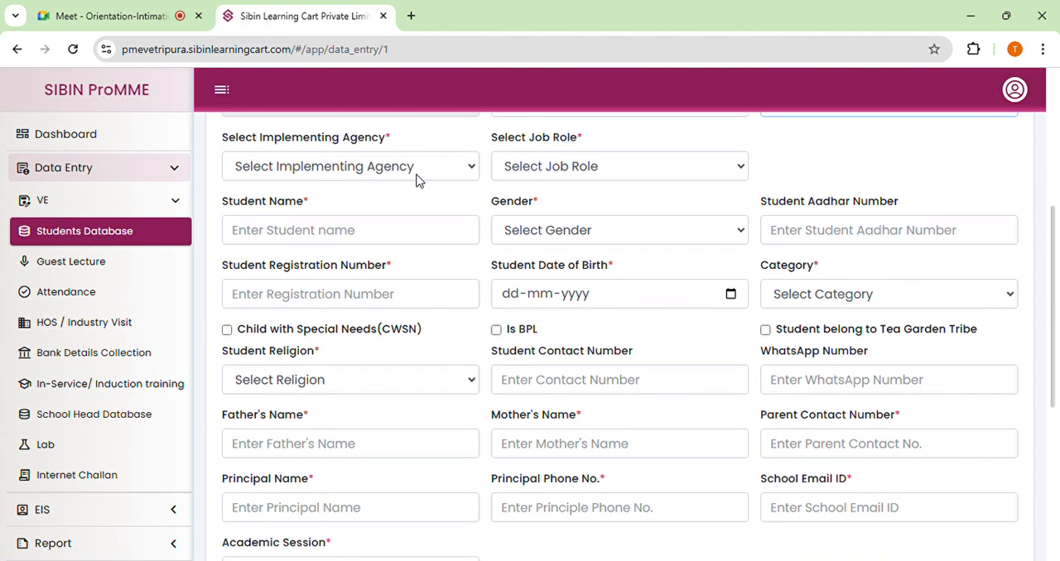
left_click(416, 174)
left_click(332, 217)
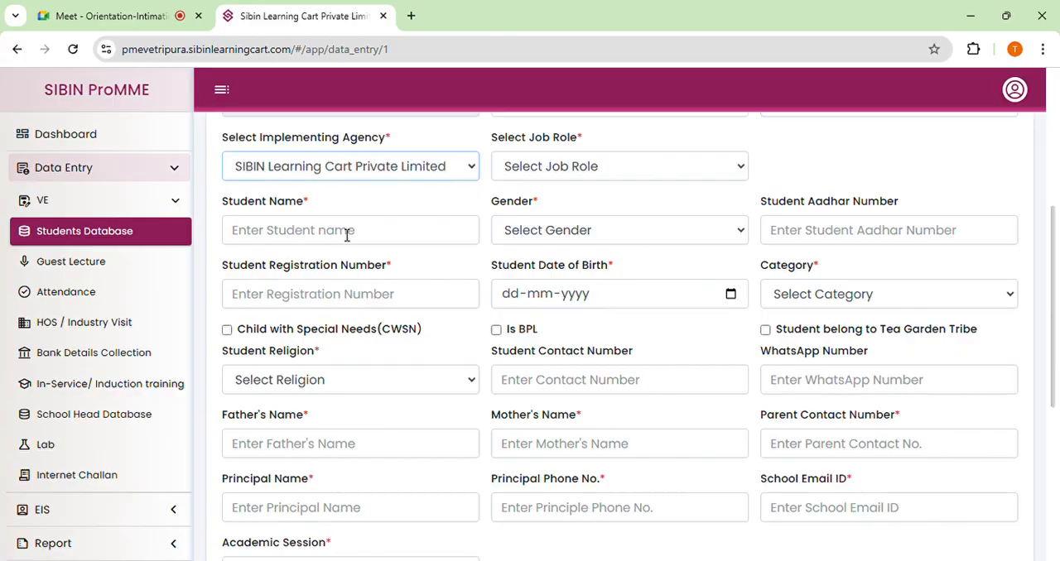
left_click(552, 171)
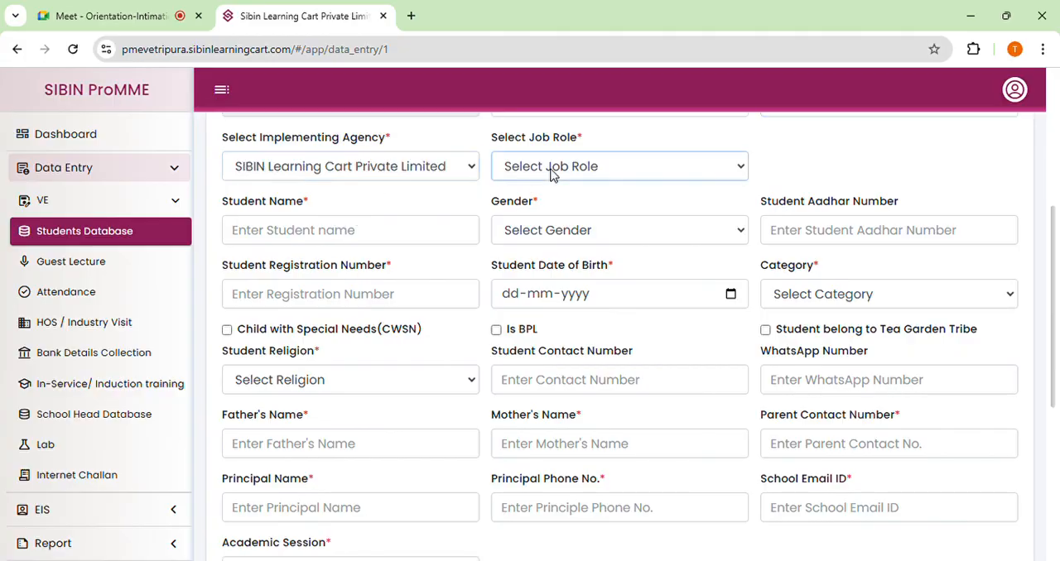
left_click(570, 227)
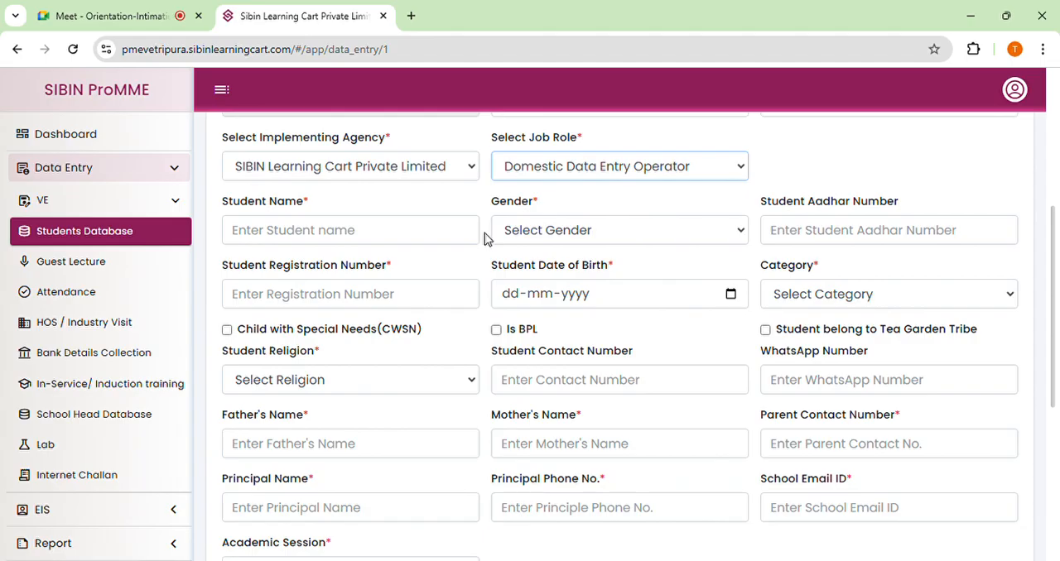
Enter the student's first name in the new record and set the gender to Male.
scroll(579, 252, "up", 1)
scroll(600, 249, "up", 1)
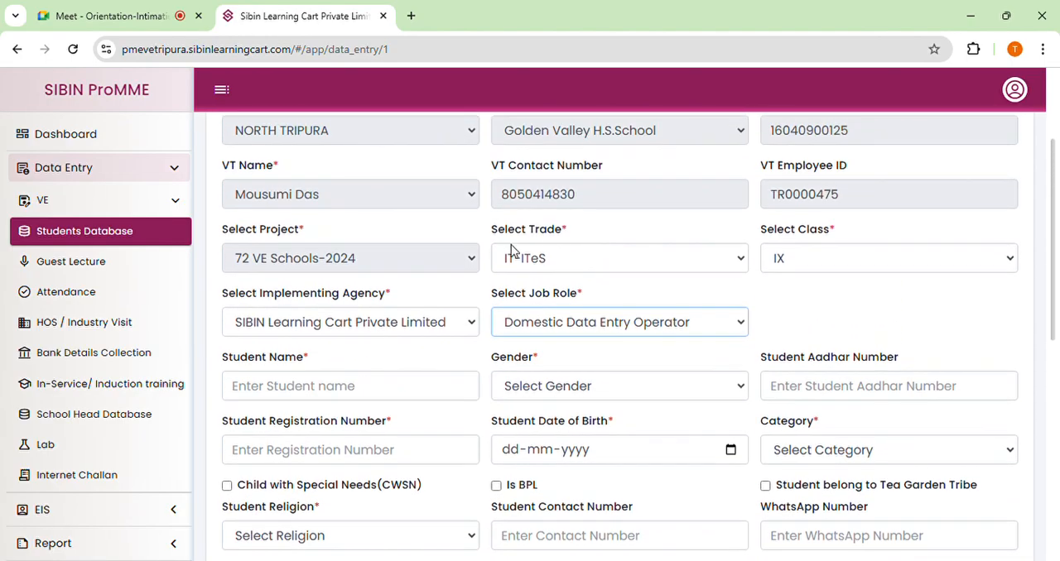
scroll(570, 240, "down", 1)
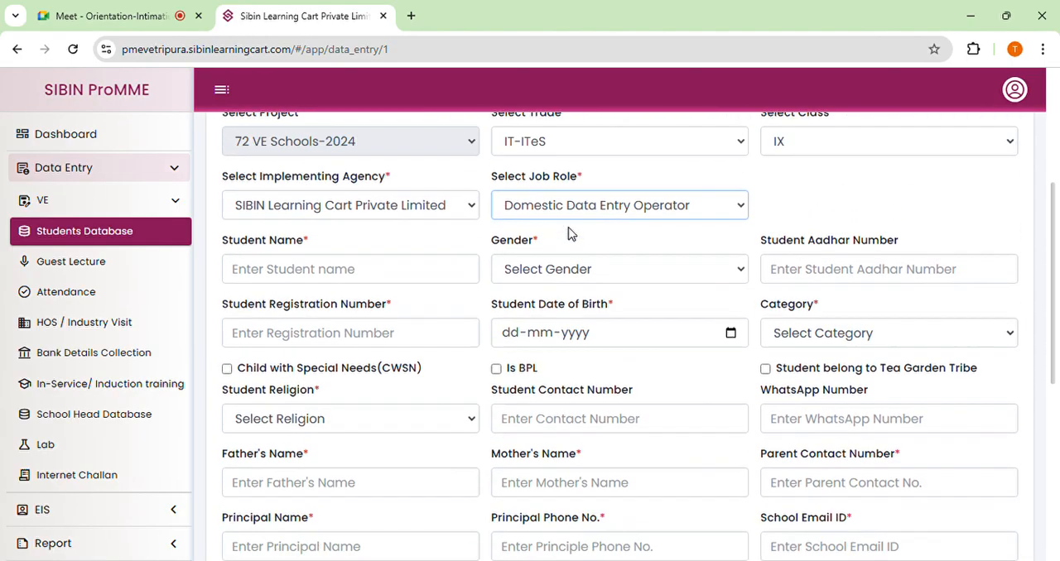
scroll(570, 235, "down", 1)
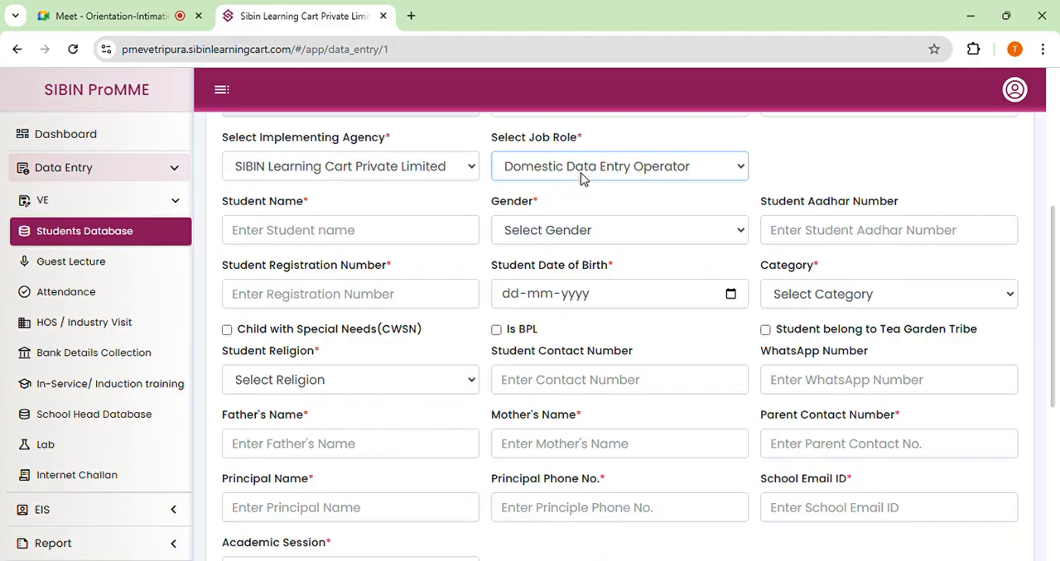
left_click(373, 236)
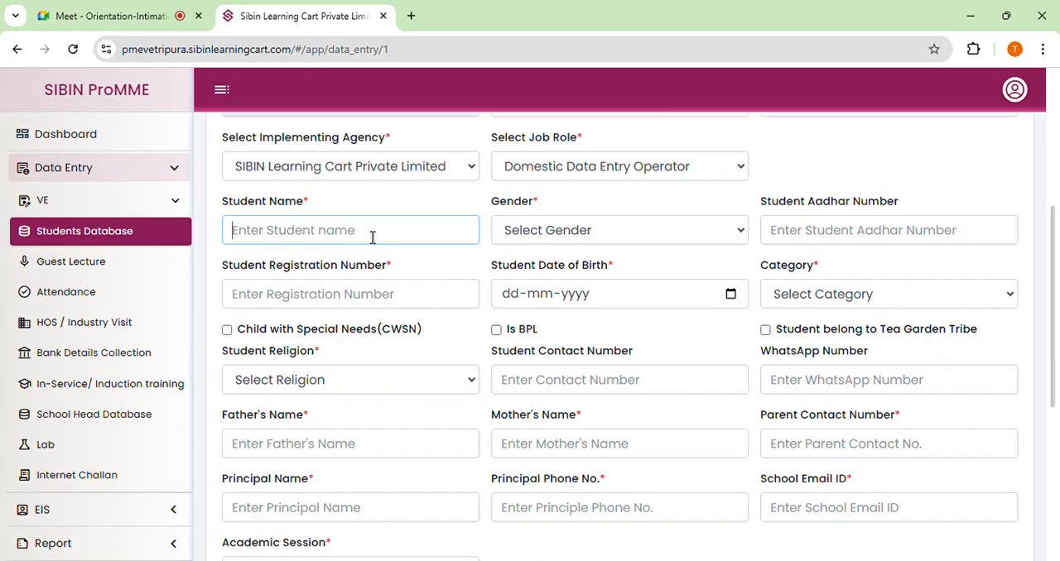
type("sunny")
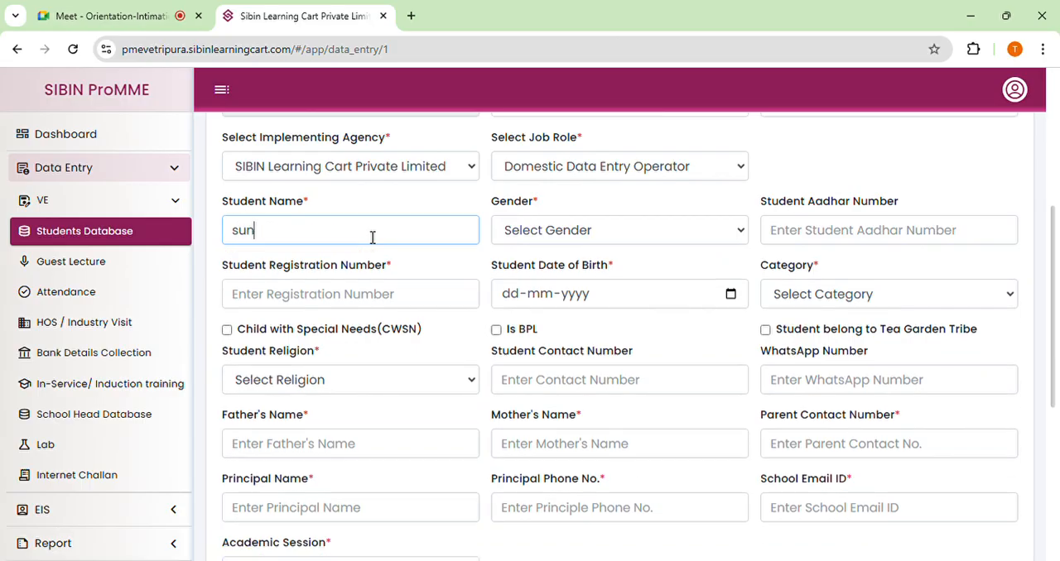
left_click(546, 234)
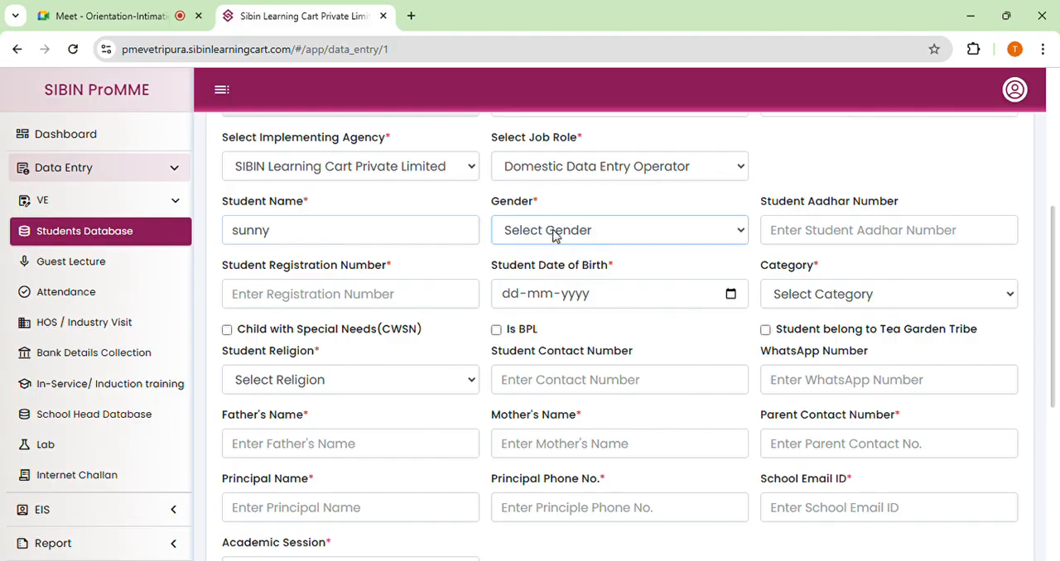
left_click(549, 265)
Replace the Student Name entry with the student's capitalised full name, without a trailing space, and keep the gender as Male.
left_click_drag(288, 242, 230, 232)
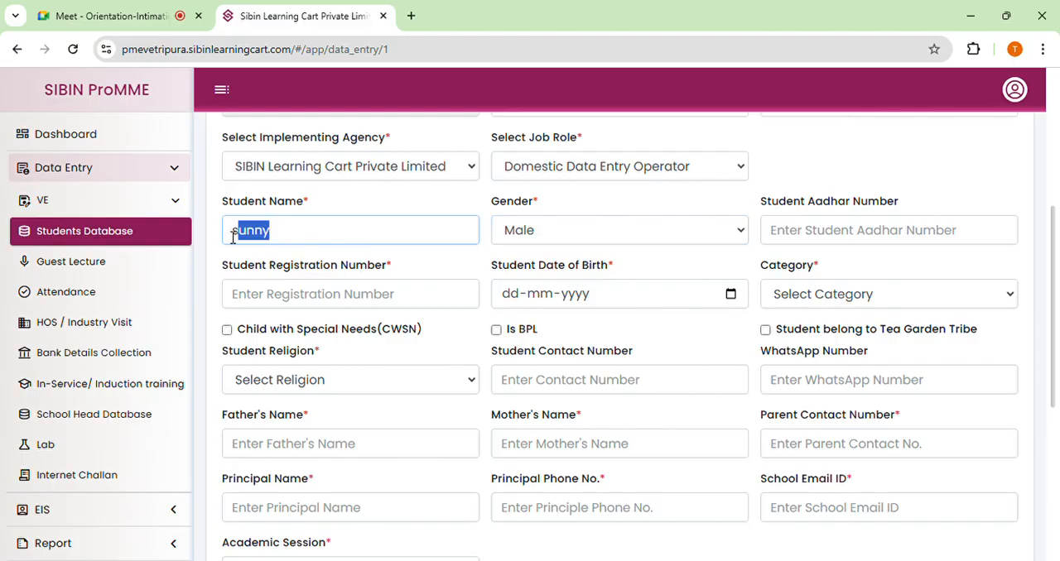
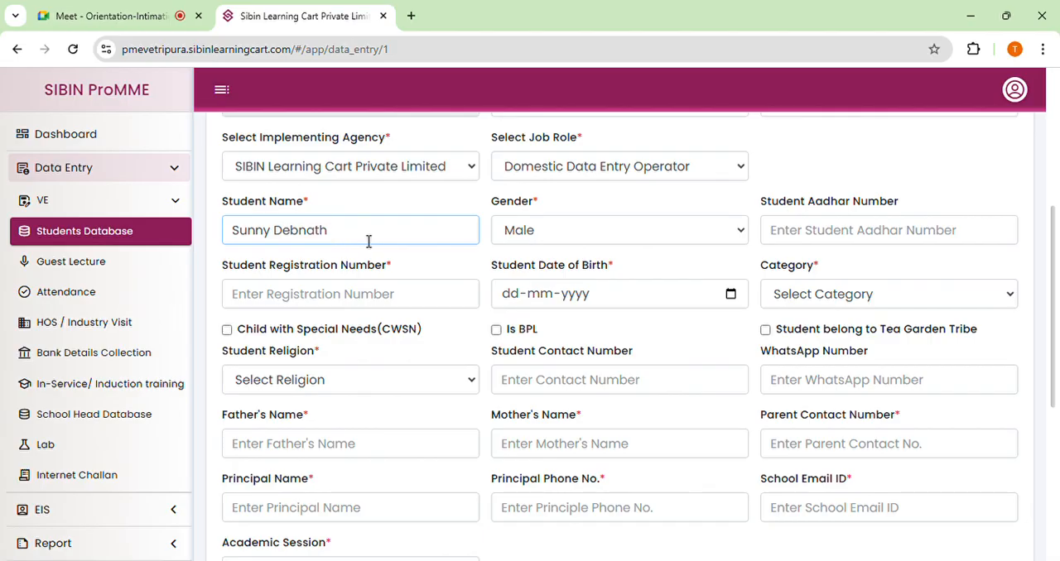
left_click(519, 237)
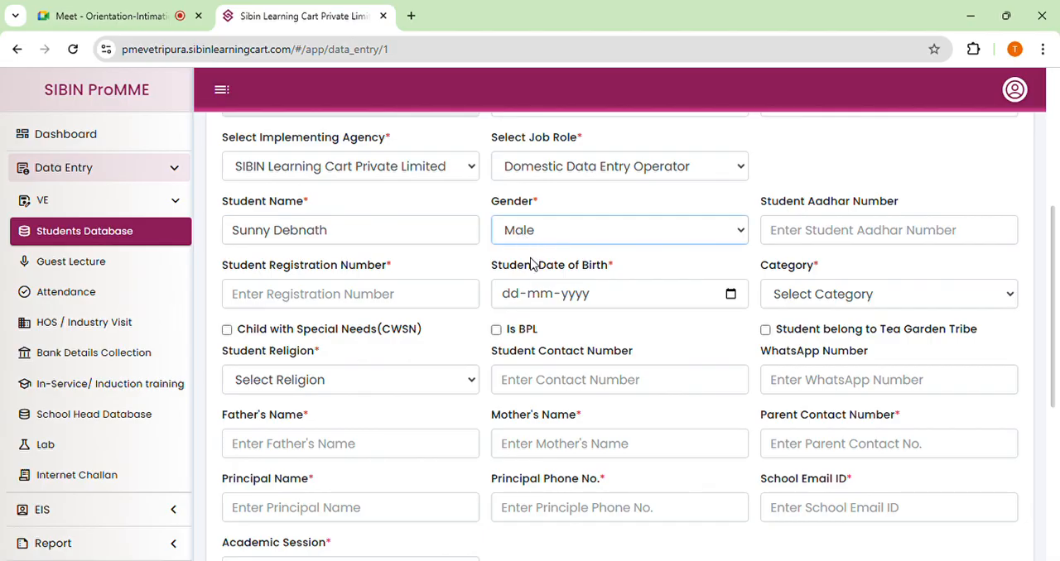
Enter the student's 12-digit Aadhar number.
left_click(820, 237)
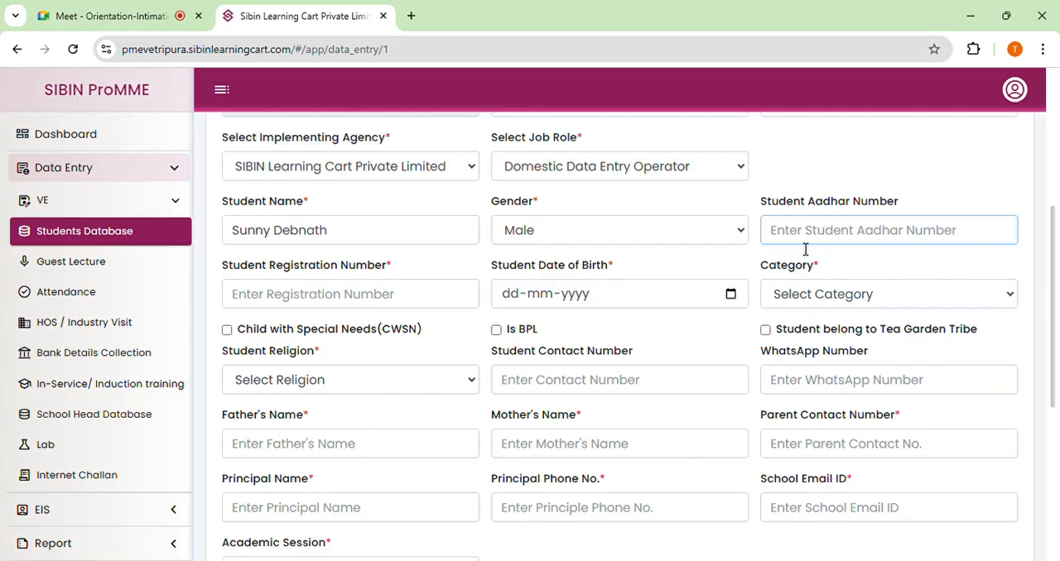
type("343434")
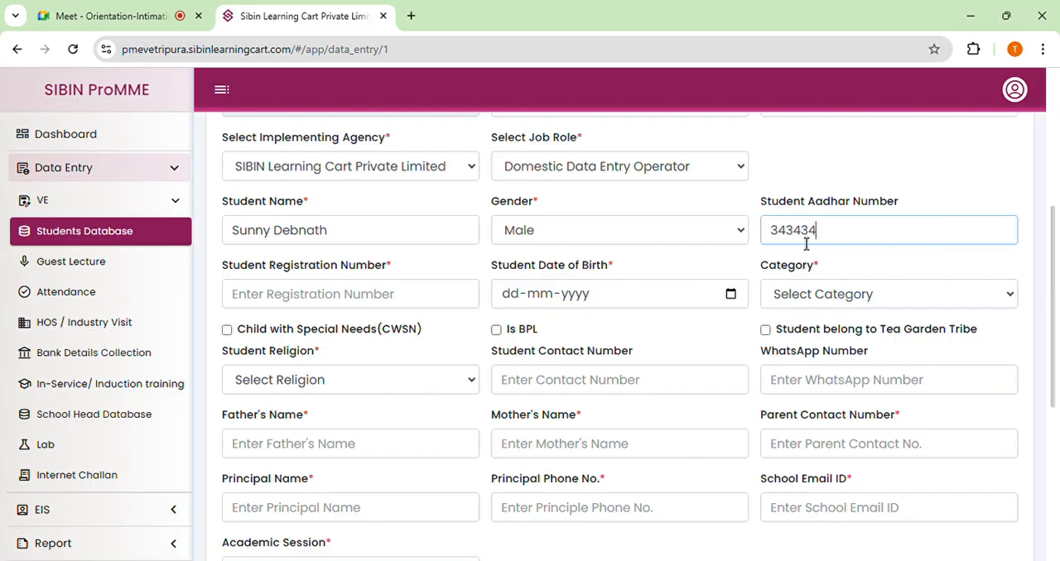
type("343434")
Fill in the student registration number with a value combining digits, lowercase and uppercase letters.
left_click(383, 296)
type("1111111111sddsAAA")
left_click(284, 305)
type("d1")
left_click(390, 291)
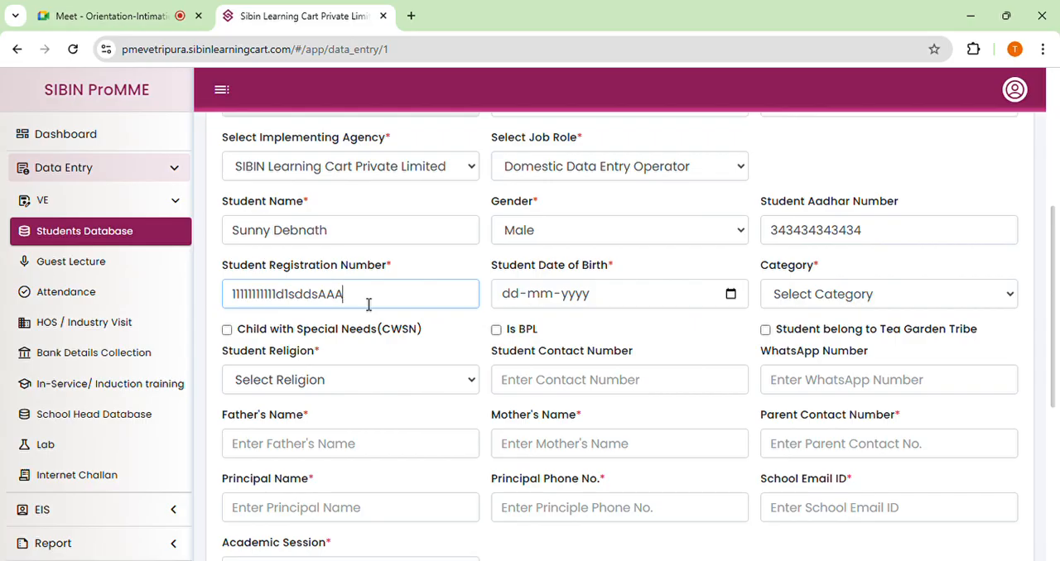
left_click_drag(367, 303, 242, 294)
left_click(361, 295)
double_click(360, 298)
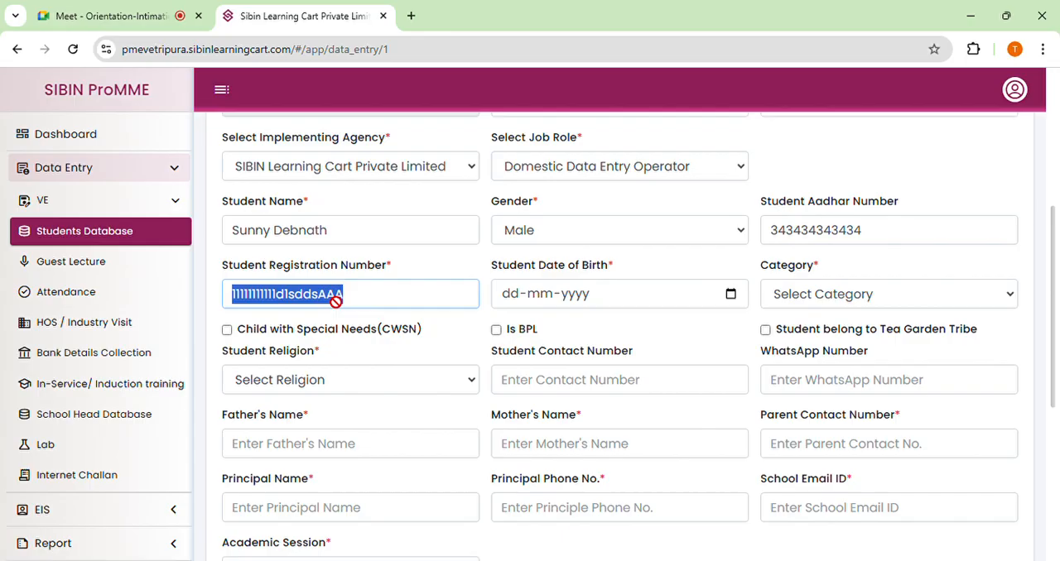
left_click(367, 304)
double_click(368, 304)
Pick the student's date of birth from the calendar and set the category to General.
left_click(730, 299)
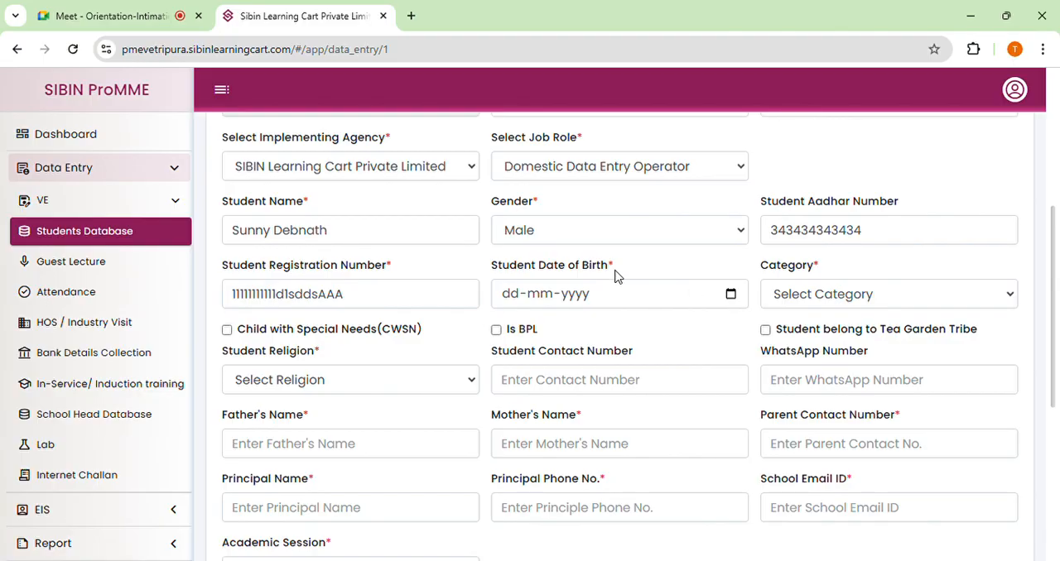
left_click(732, 296)
left_click(551, 418)
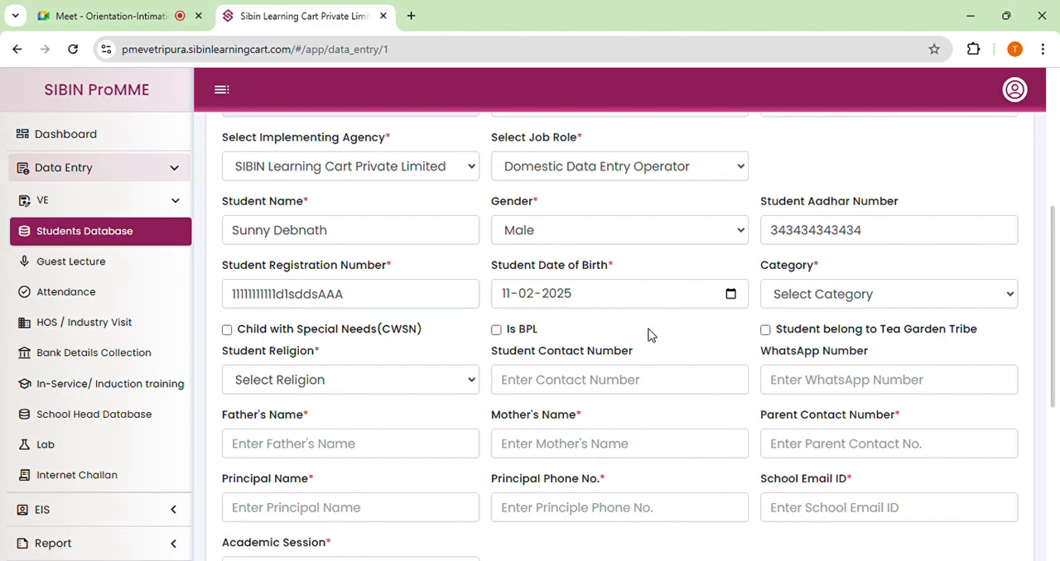
left_click(808, 297)
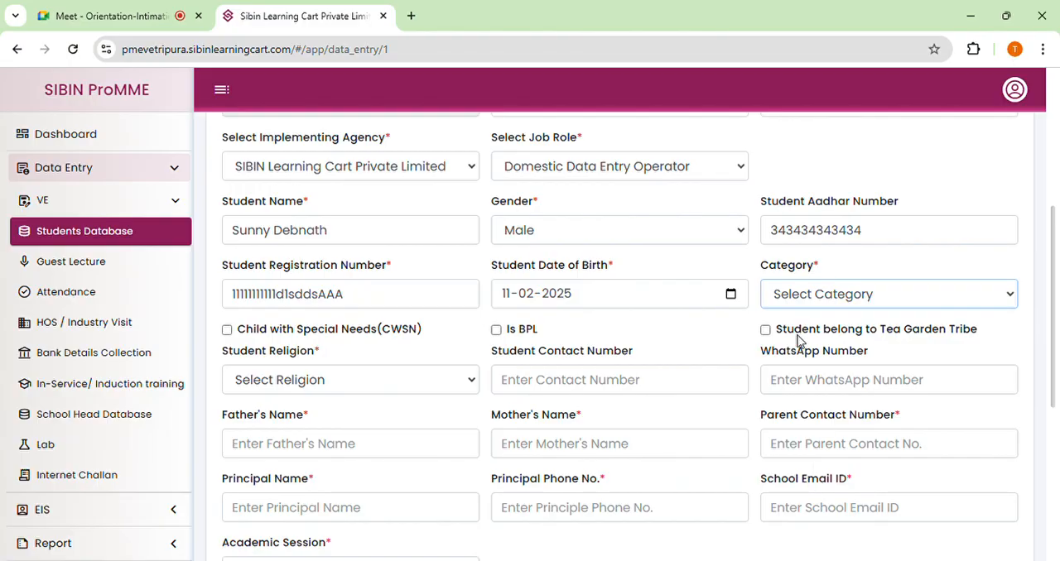
key("Down")
Tick and clear again the Child with Special Needs, Is BPL and Tea Garden Tribe options.
scroll(810, 333, "down", 2)
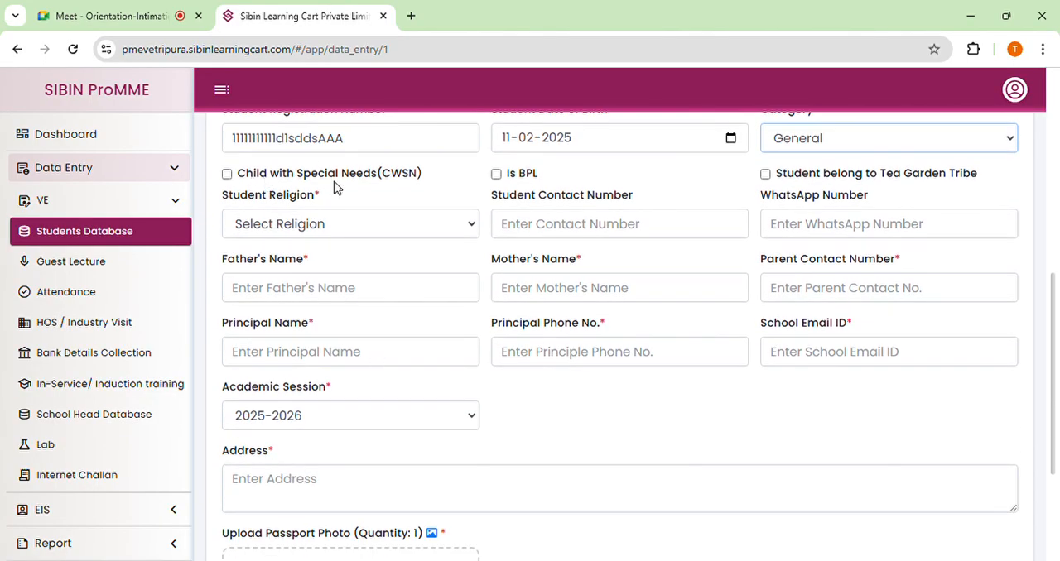
left_click(227, 175)
left_click(227, 174)
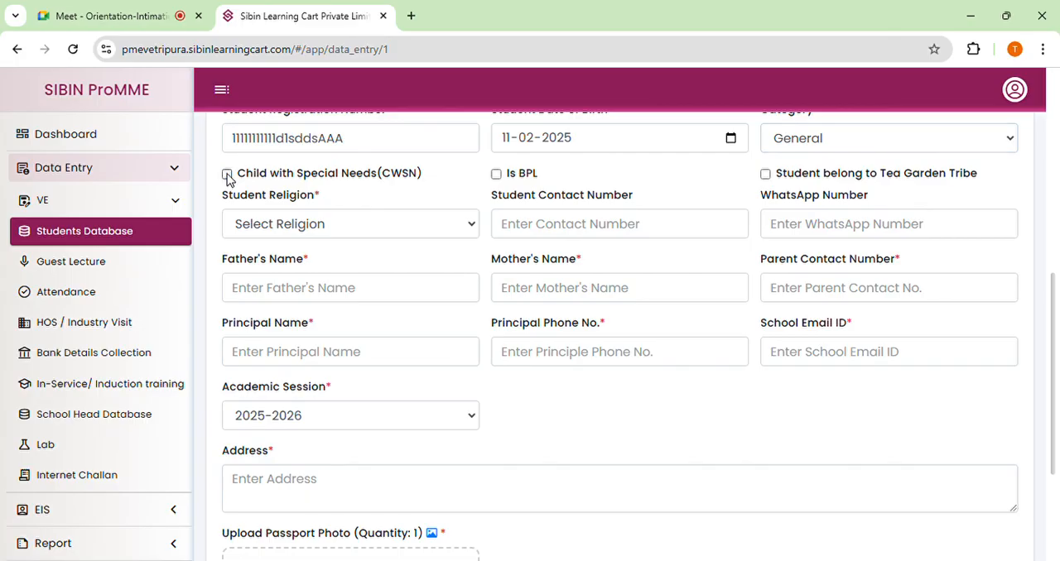
left_click(496, 175)
left_click(496, 175)
left_click(766, 179)
left_click(767, 180)
Set the student's religion to Buddhism, leaving the student contact and WhatsApp numbers blank.
left_click(356, 225)
left_click(314, 259)
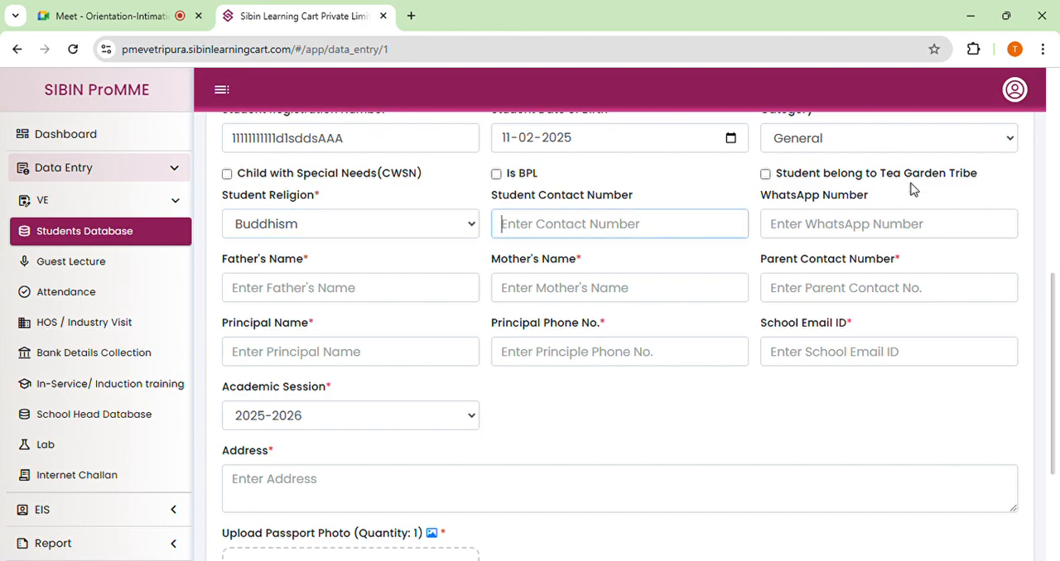
left_click(796, 228)
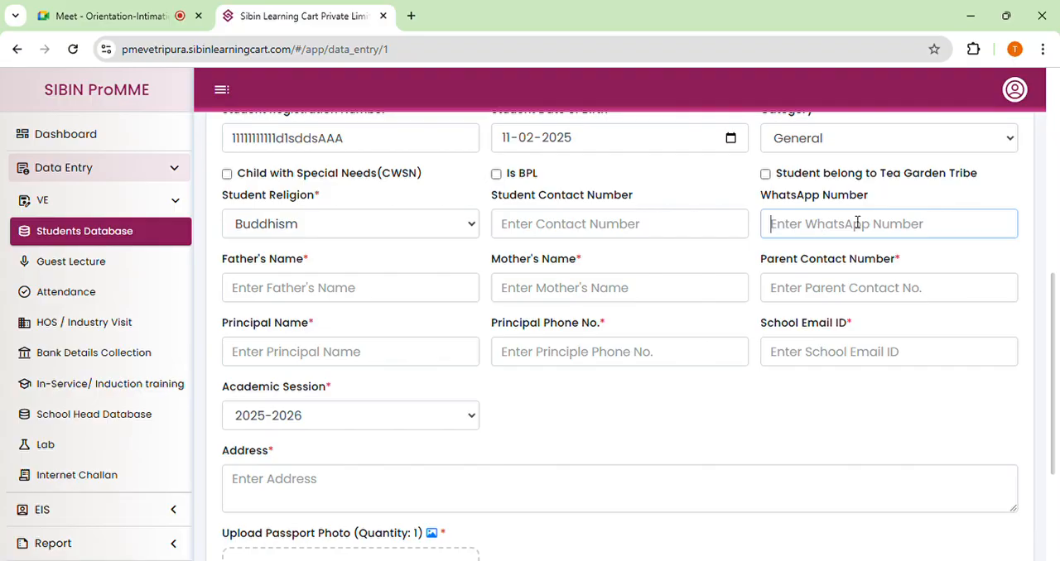
Enter the father's name, the mother's name and the 10-digit parent contact number.
left_click(309, 291)
type("wfefwd")
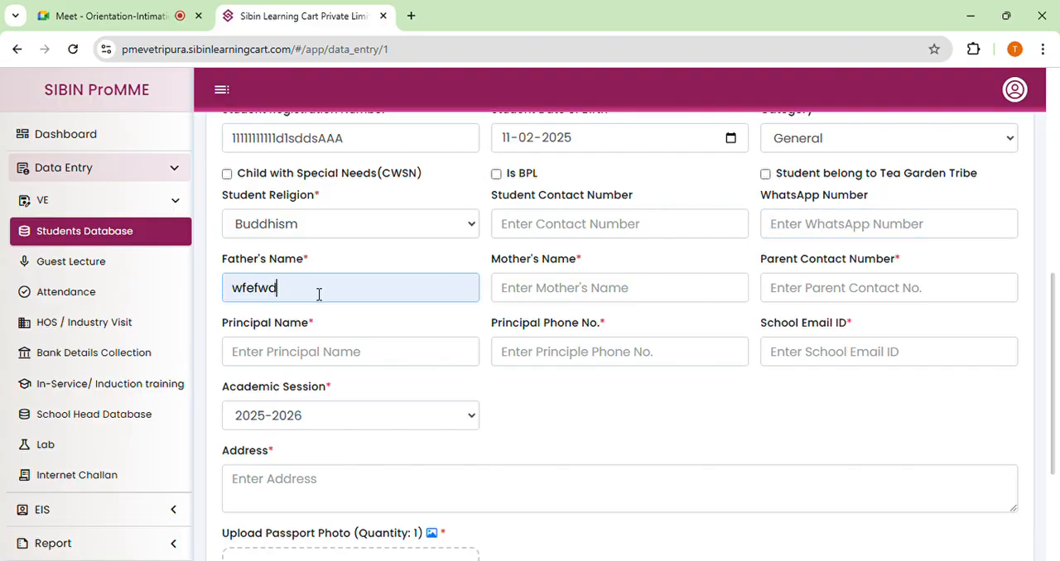
type(" fff")
left_click(601, 296)
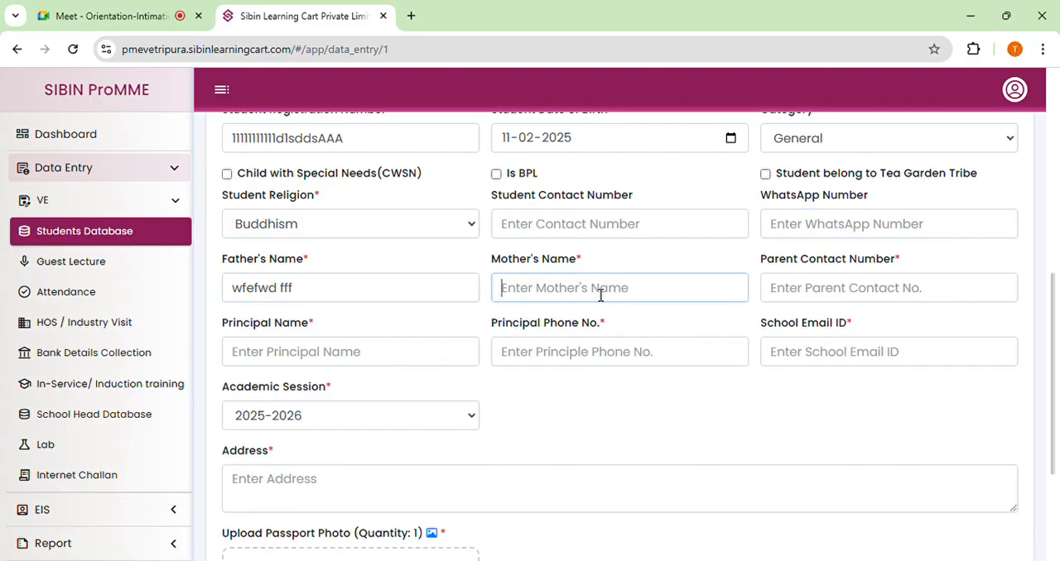
type("dsd ff")
left_click(803, 299)
left_click(816, 297)
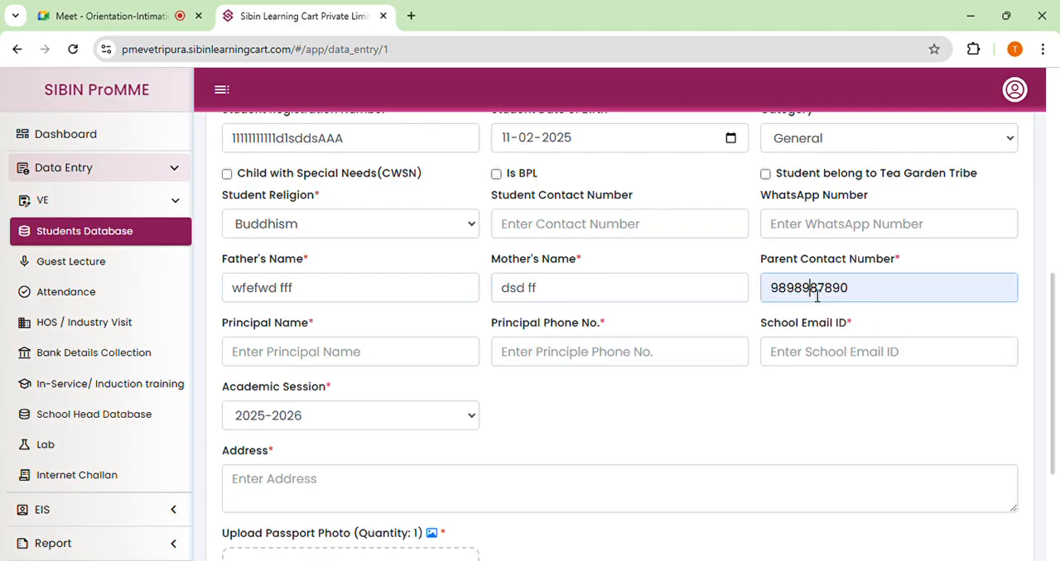
key("BackSpace")
type("9")
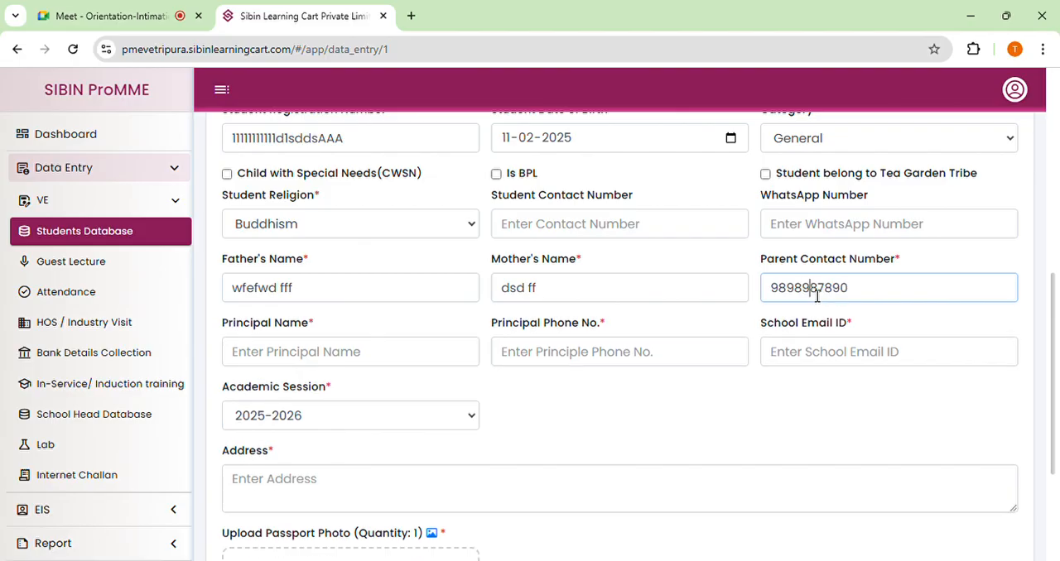
Fill in the principal's name, the principal's phone number and the school email ID.
left_click(275, 352)
type("FF GRSRDGDRG")
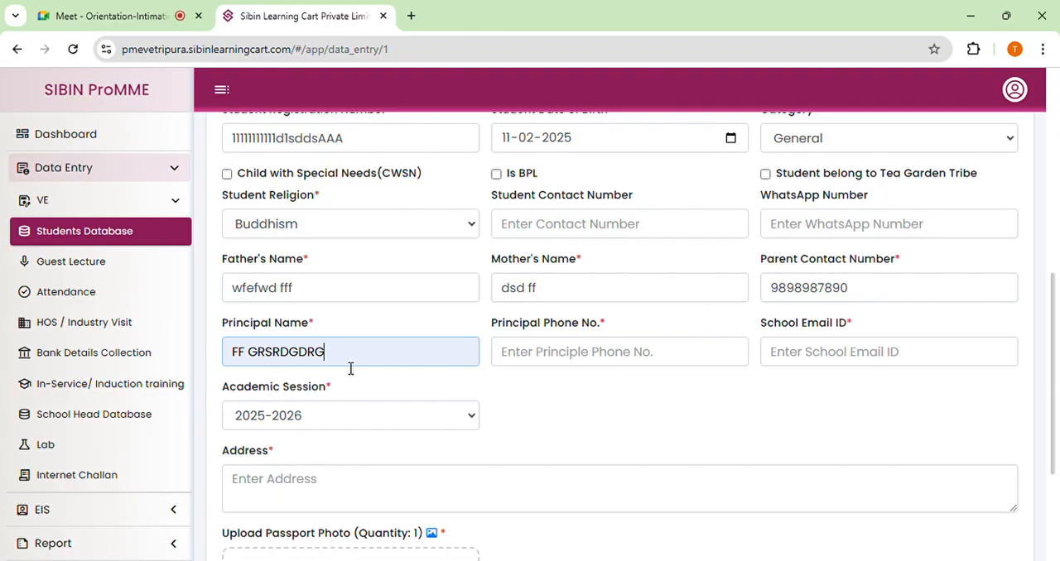
left_click(565, 354)
type("7878787878")
left_click(800, 359)
left_click(852, 399)
scroll(550, 385, "down", 1)
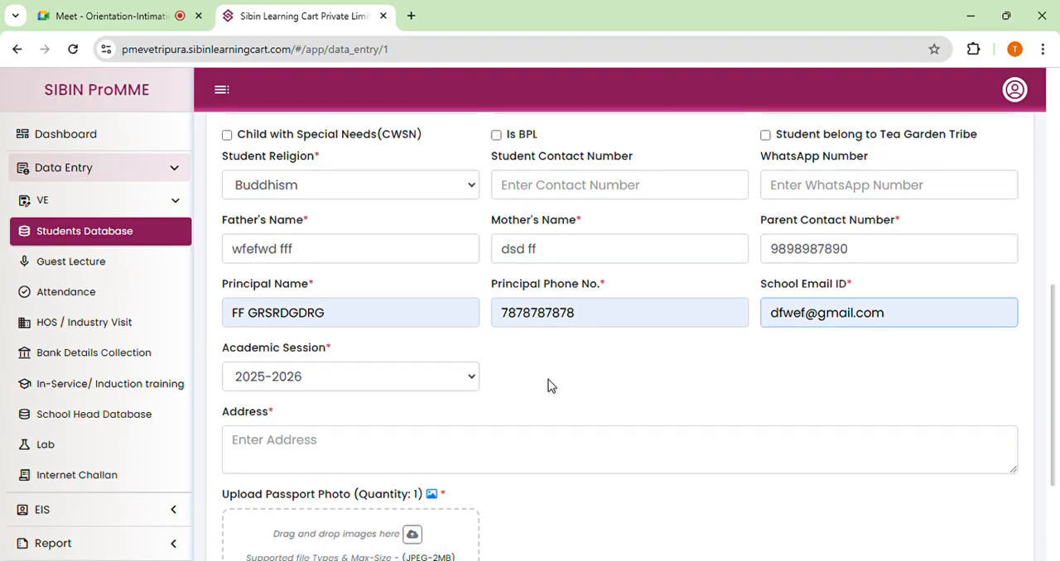
scroll(552, 386, "down", 1)
left_click(379, 281)
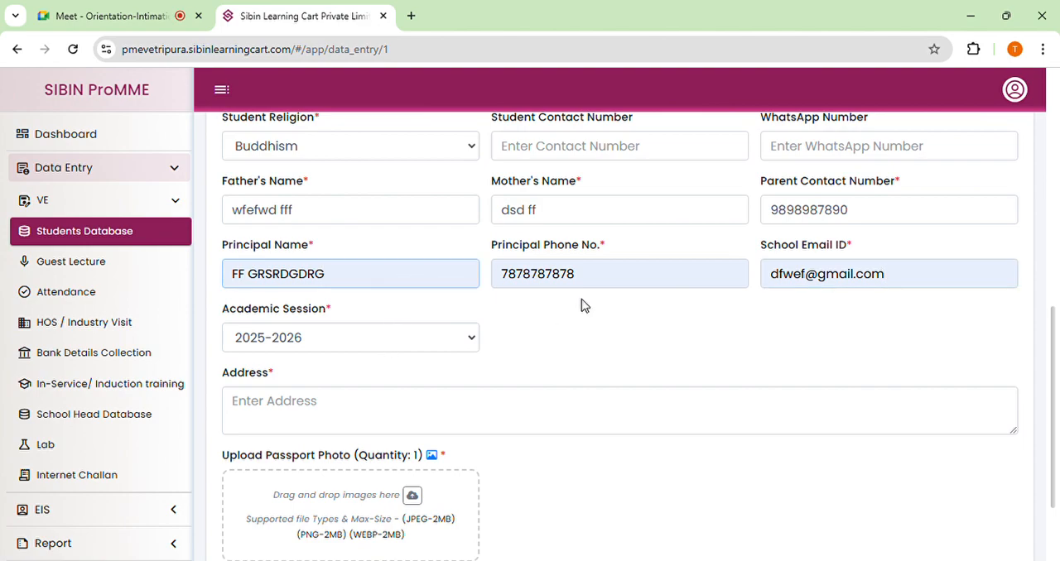
Set the academic session to 2024-2025.
scroll(508, 312, "down", 2)
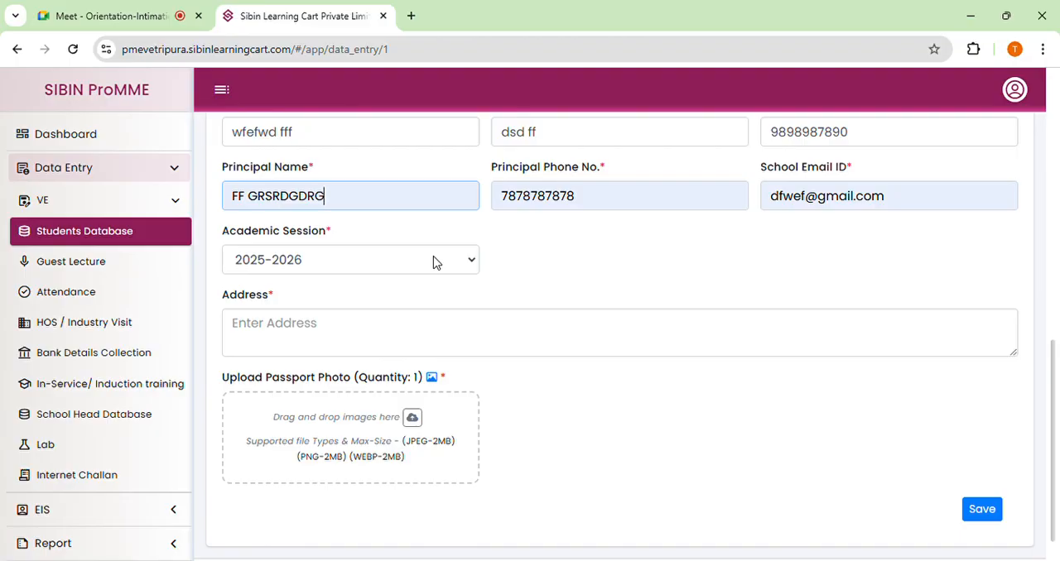
left_click(342, 261)
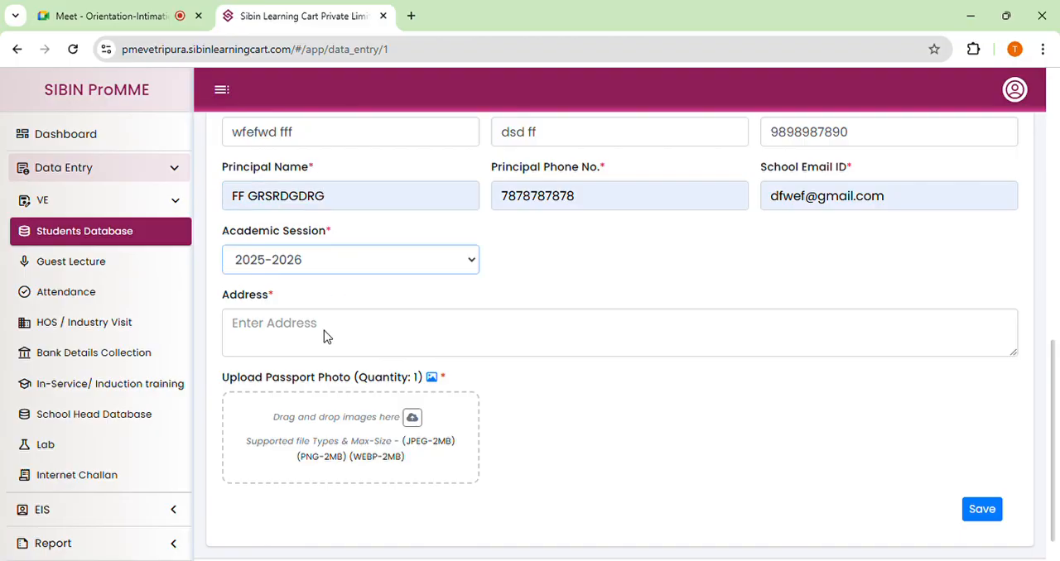
left_click(299, 403)
left_click(552, 272)
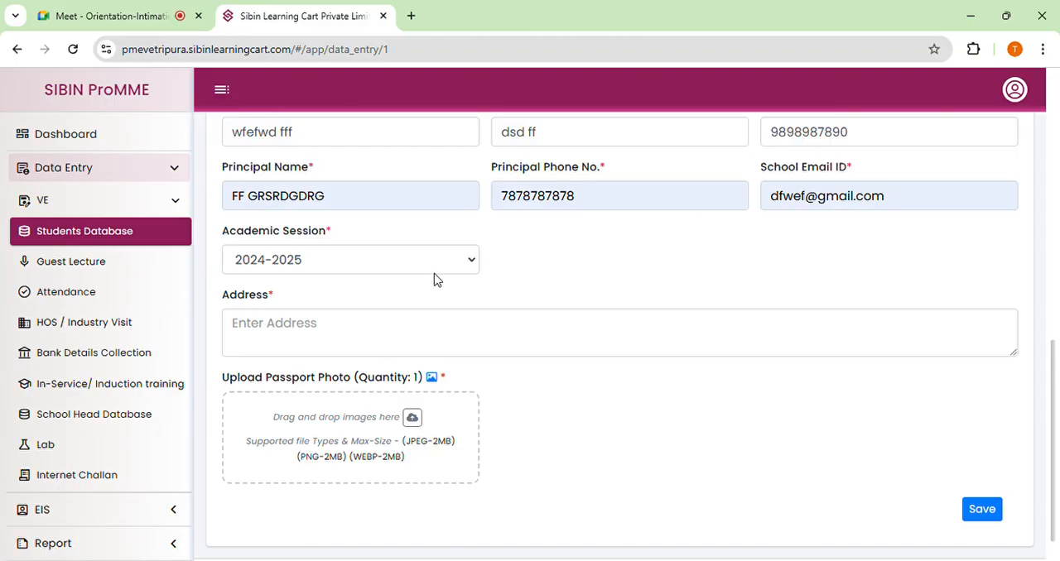
Enter the student's address and upload one image file as the passport photo.
scroll(397, 276, "down", 1)
left_click(274, 294)
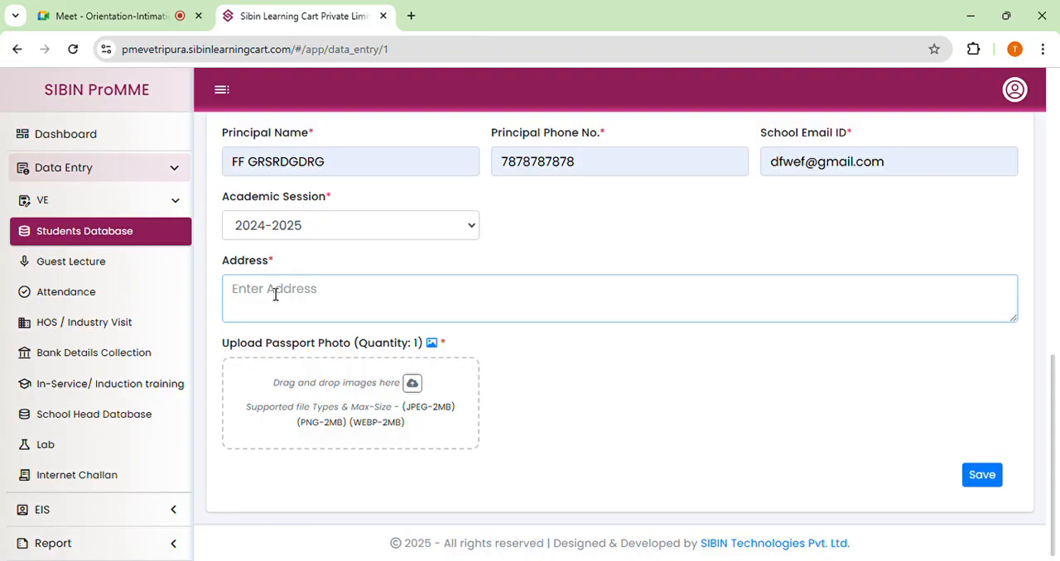
type("gdashf")
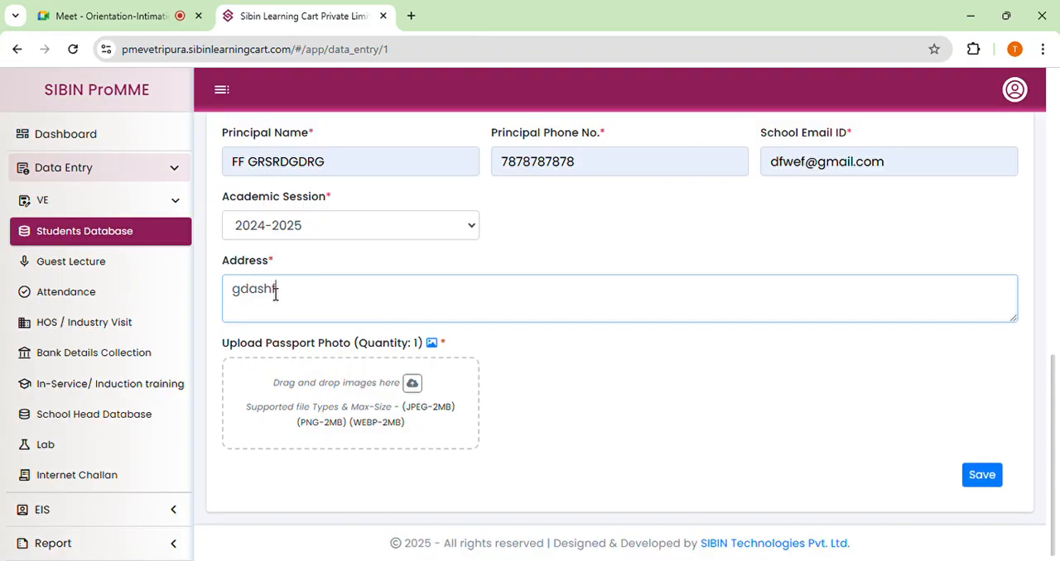
type("adh,hafdgg,hjfaeghadfh")
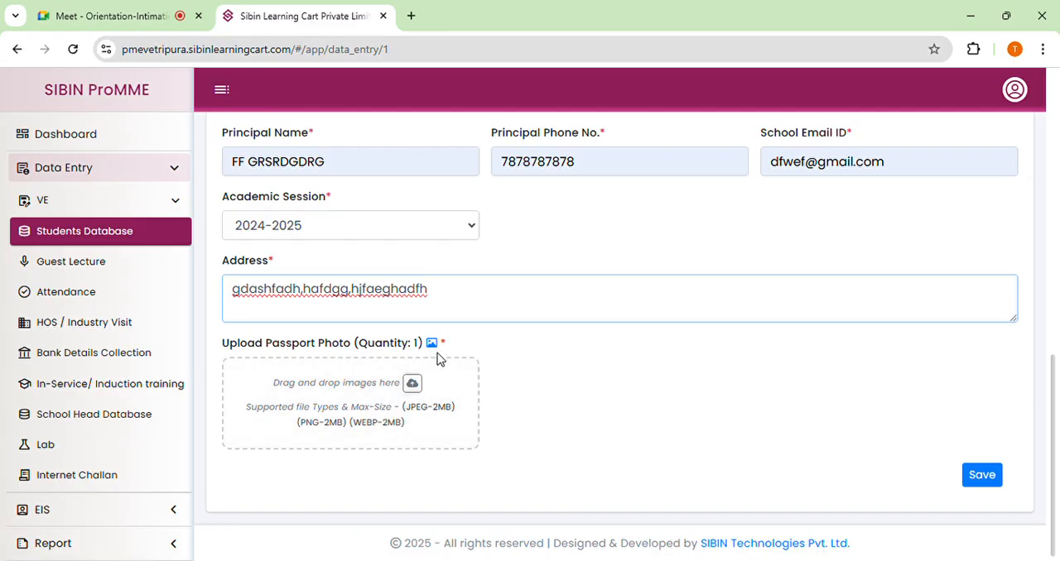
left_click(321, 390)
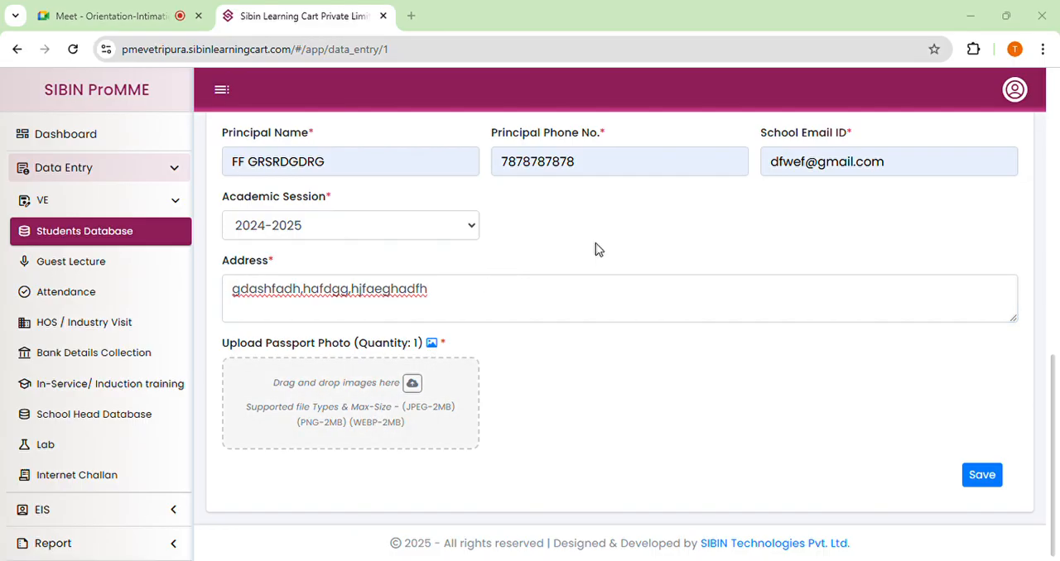
double_click(626, 273)
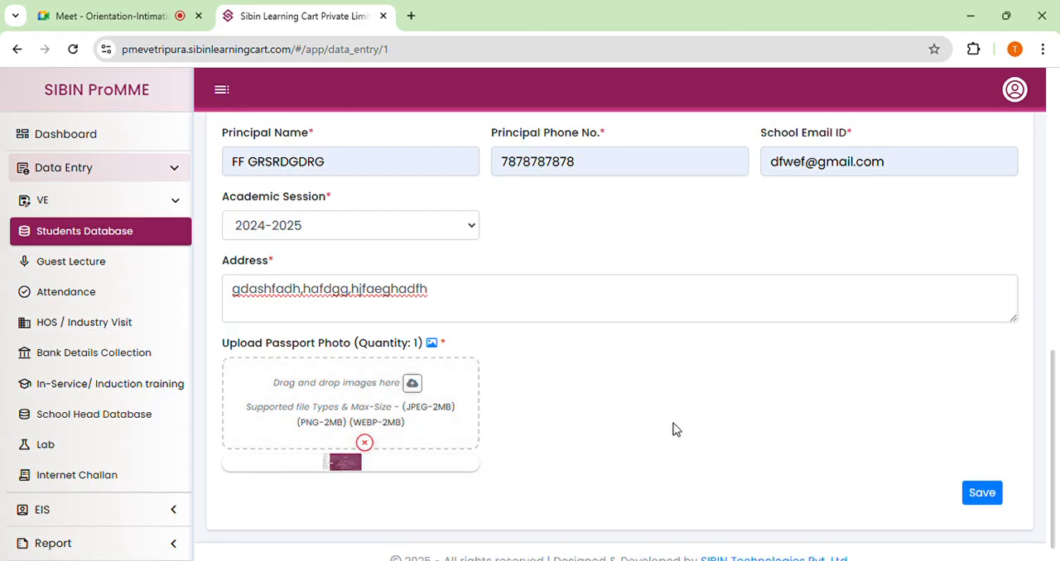
Review all the entries in the new student form and save the record.
left_click(981, 494)
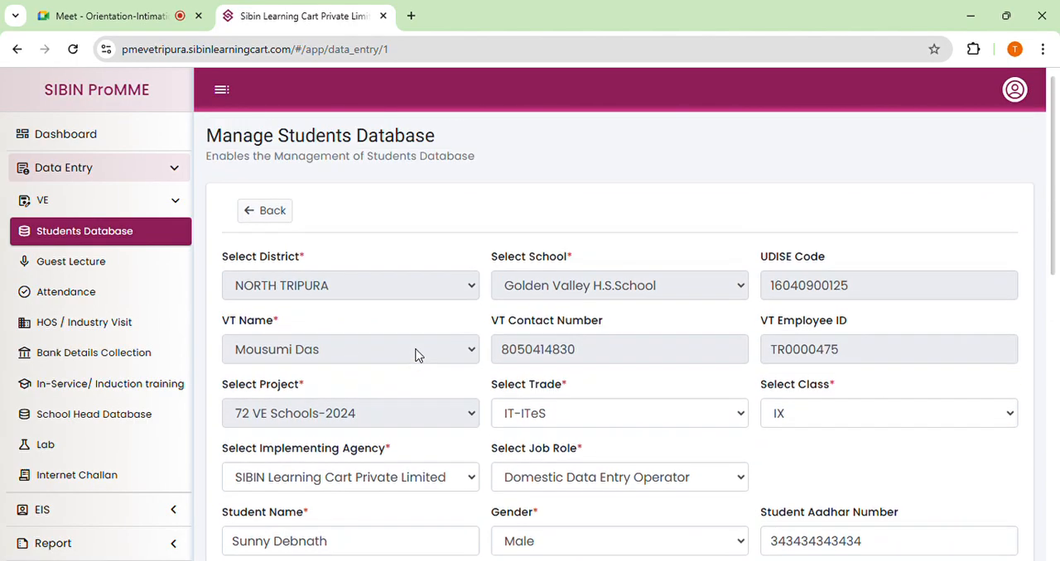
scroll(397, 279, "down", 1)
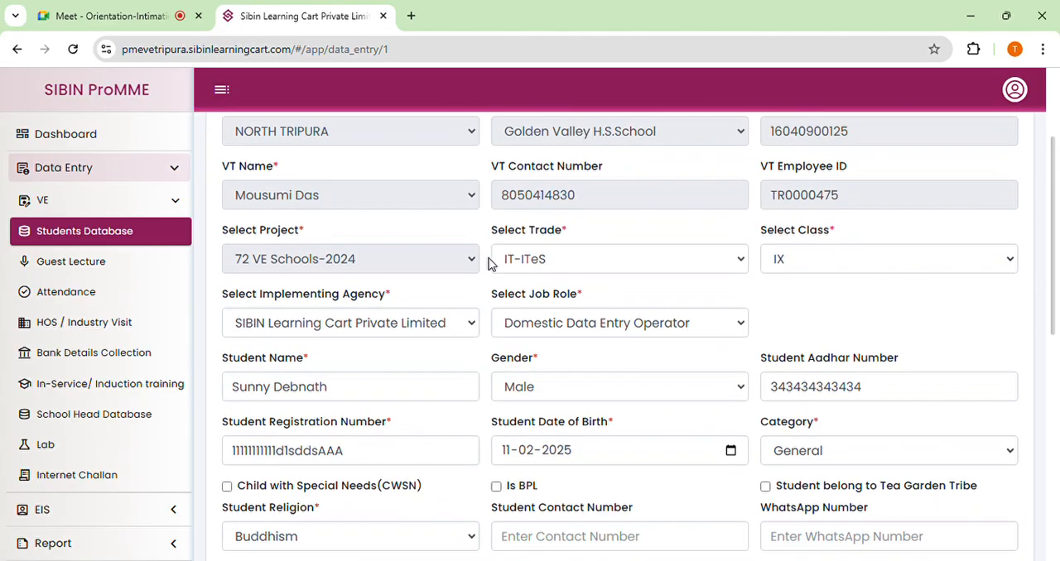
scroll(770, 277, "down", 1)
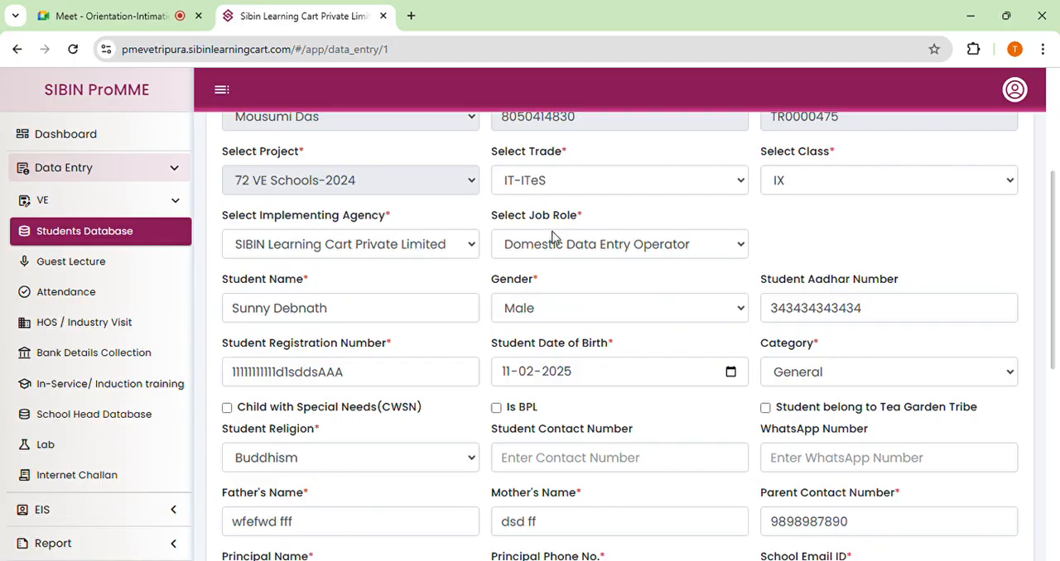
scroll(544, 261, "down", 1)
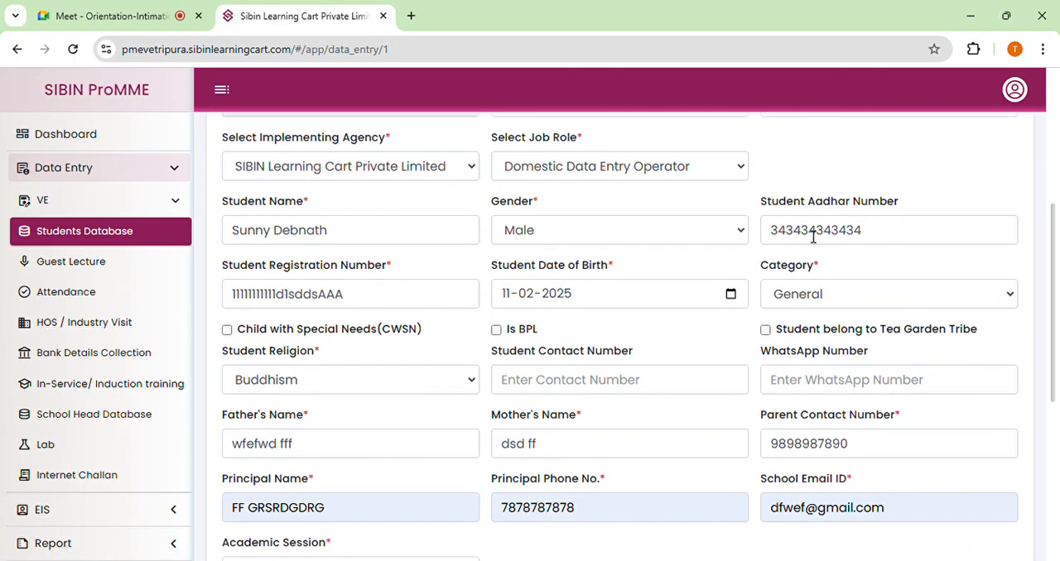
scroll(718, 298, "down", 1)
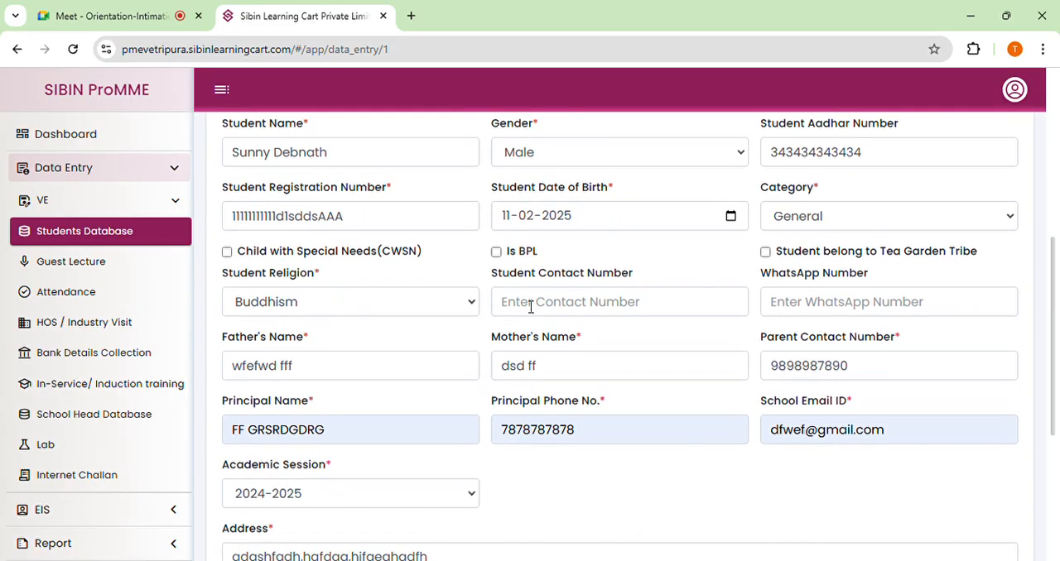
scroll(625, 298, "down", 1)
scroll(622, 298, "down", 2)
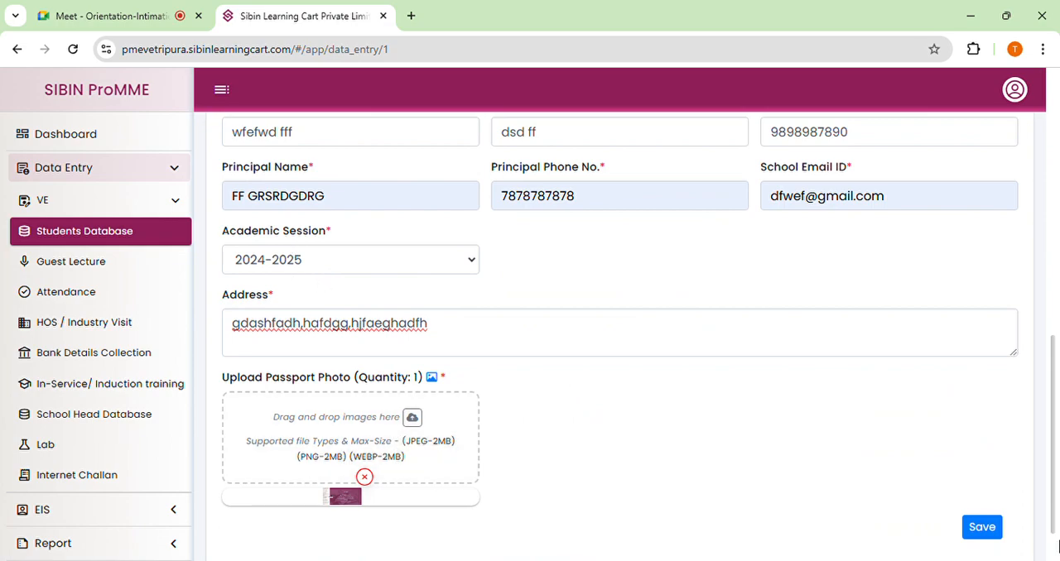
left_click(990, 535)
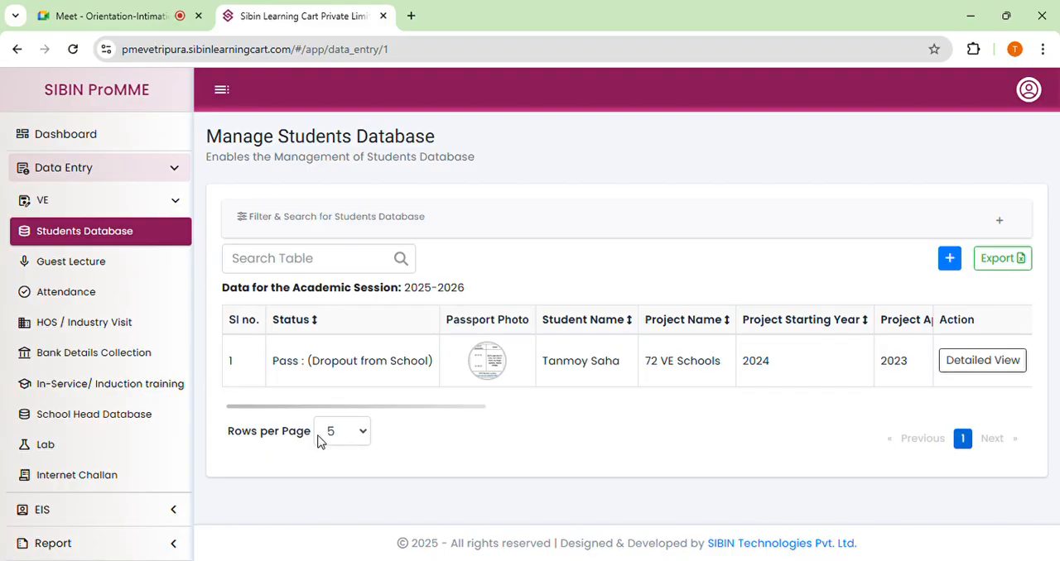
Set the students table to 10 rows per page and choose class IX in the search filter.
left_click(362, 434)
left_click(342, 464)
left_click(1001, 221)
scroll(736, 322, "down", 1)
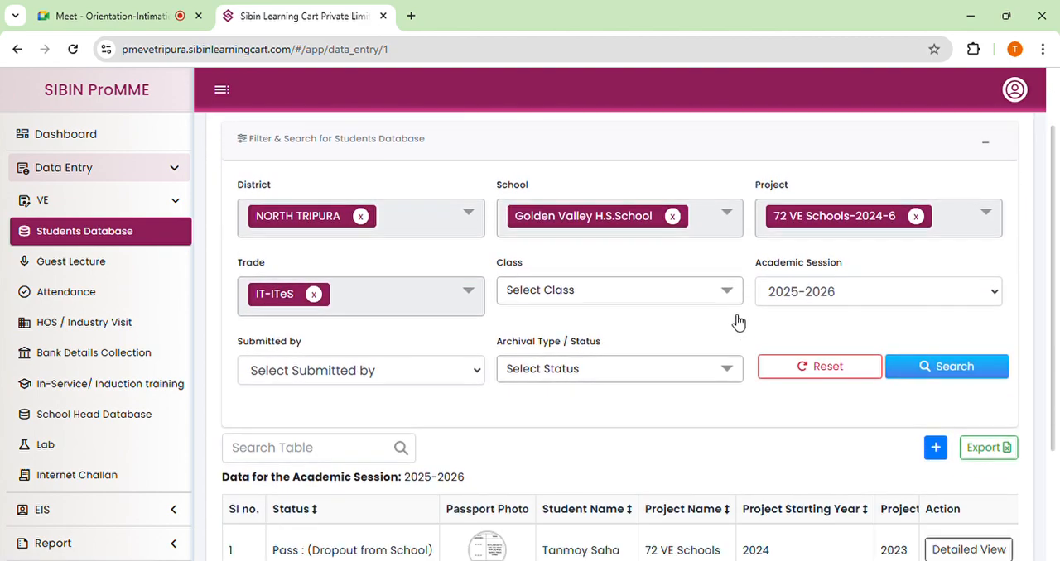
left_click(572, 299)
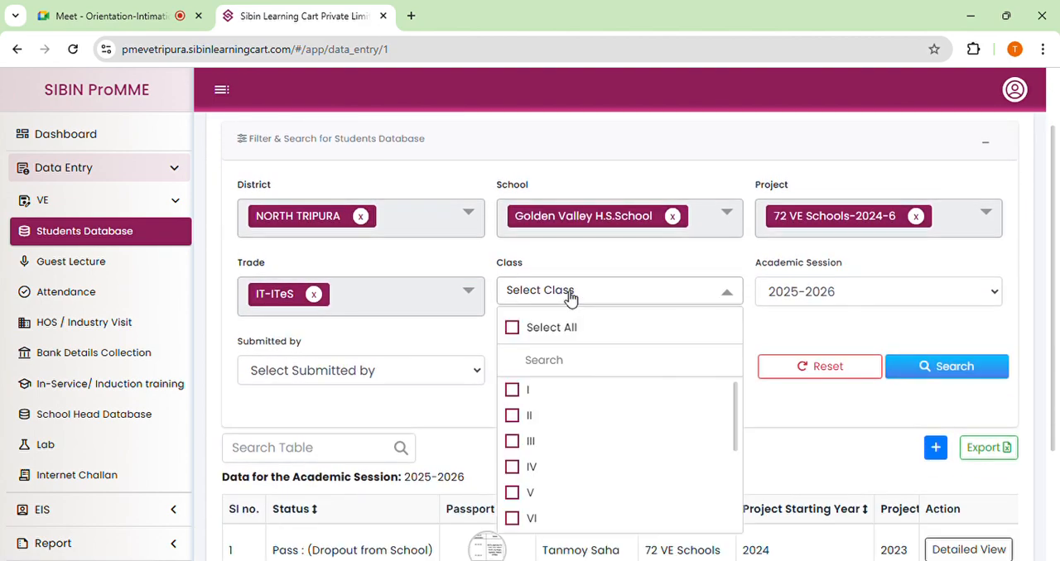
scroll(556, 414, "down", 1)
scroll(554, 442, "down", 1)
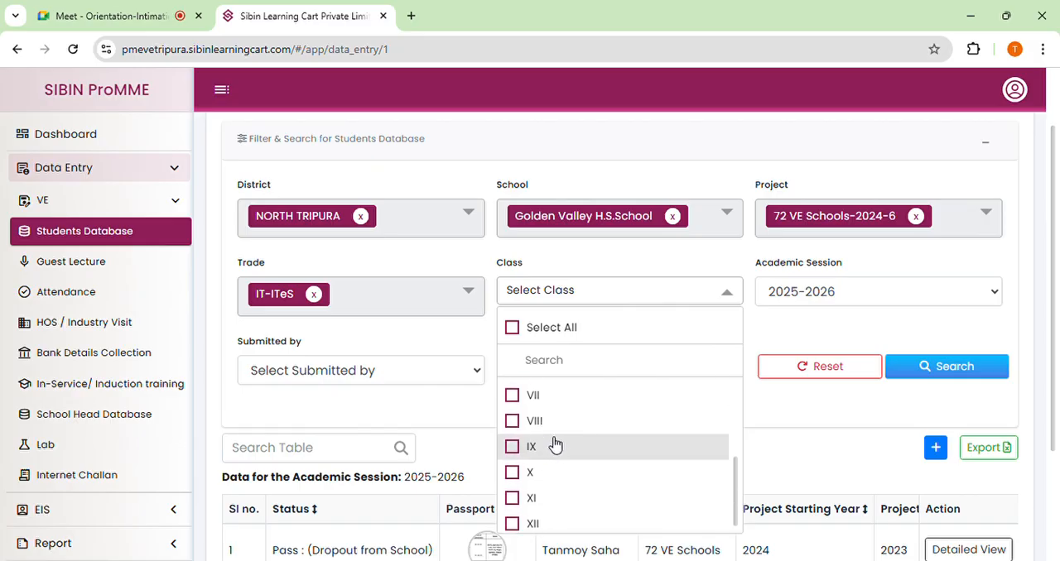
left_click(530, 444)
scroll(587, 419, "down", 2)
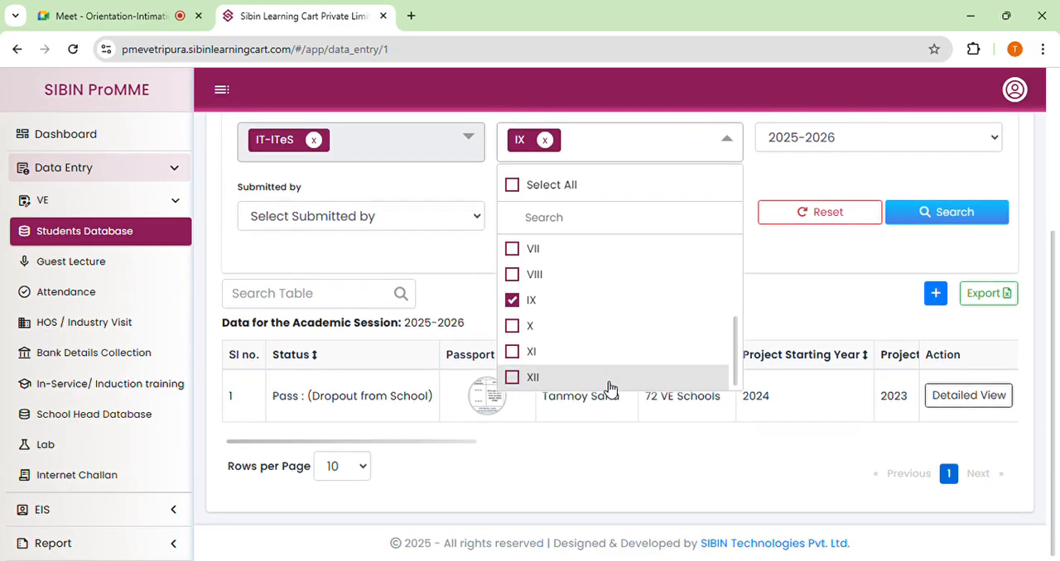
left_click(750, 212)
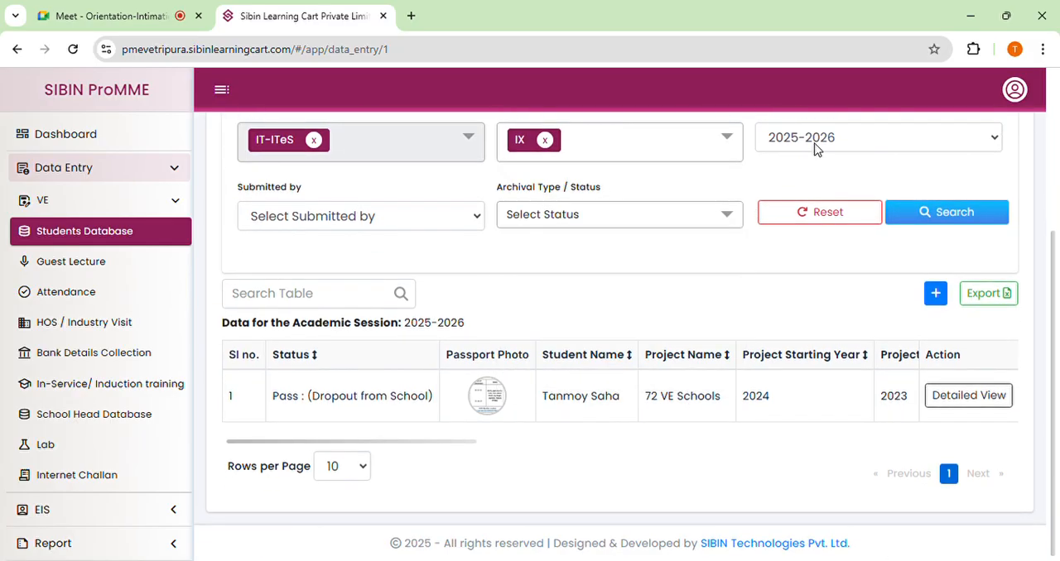
Set the filter's academic session to 2024-2025 and run the search.
left_click(814, 142)
left_click(793, 273)
left_click(934, 217)
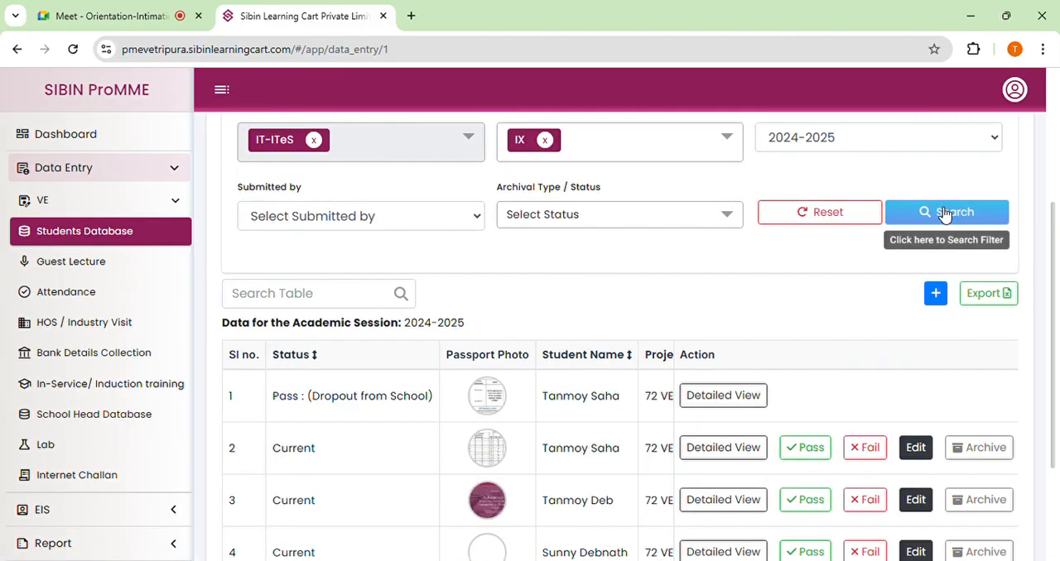
Open the detailed view of the new student in row 4, read through to the address, and close it.
scroll(720, 395, "down", 2)
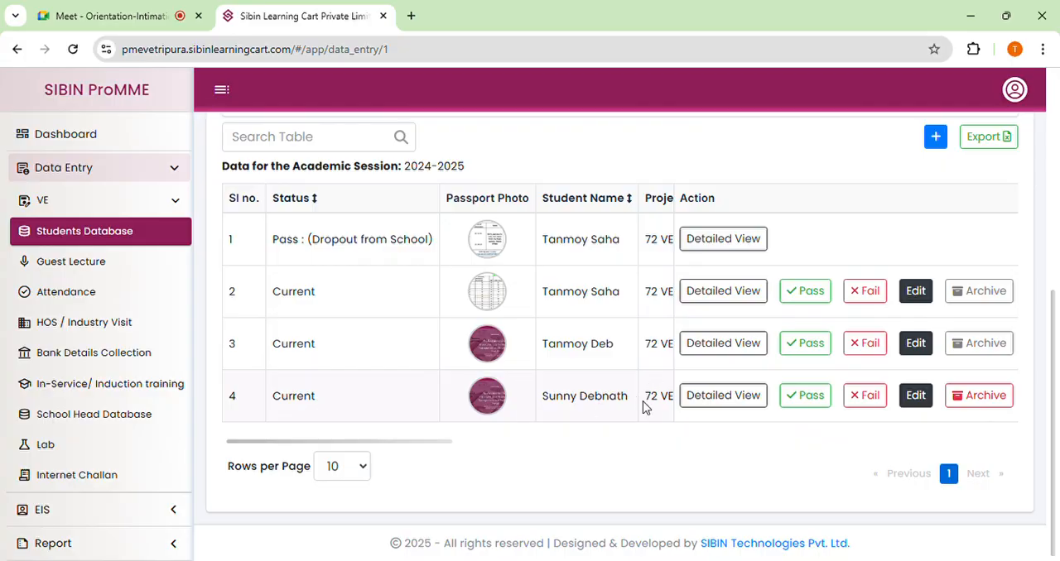
left_click(716, 397)
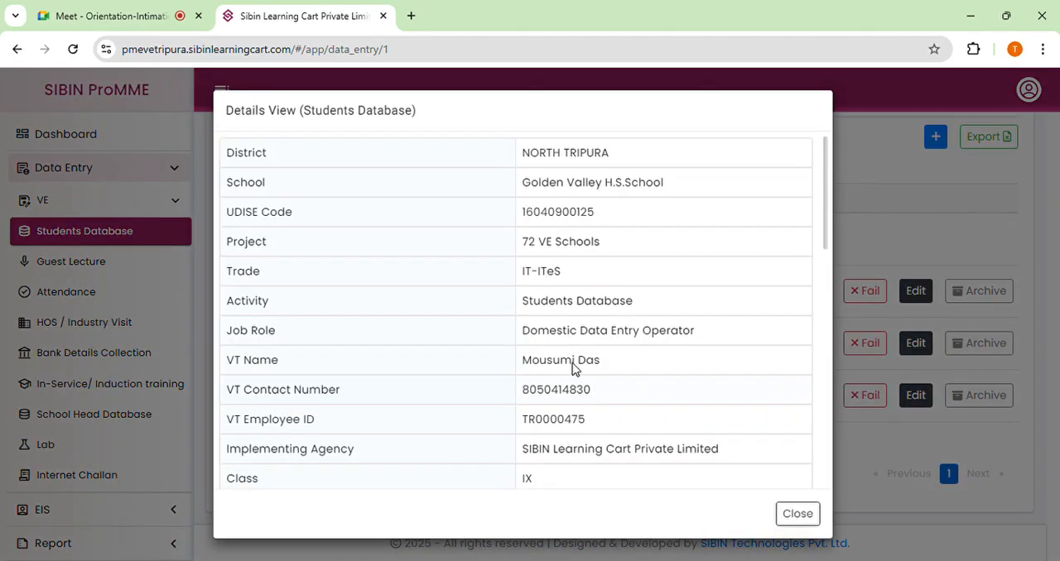
scroll(605, 236, "down", 1)
scroll(605, 240, "down", 4)
scroll(603, 241, "down", 5)
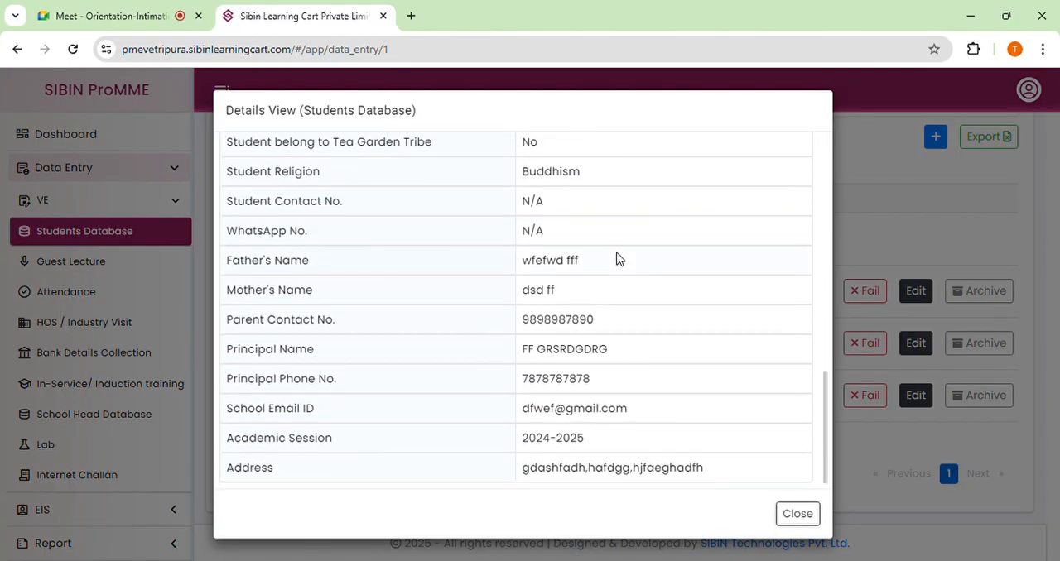
left_click(800, 514)
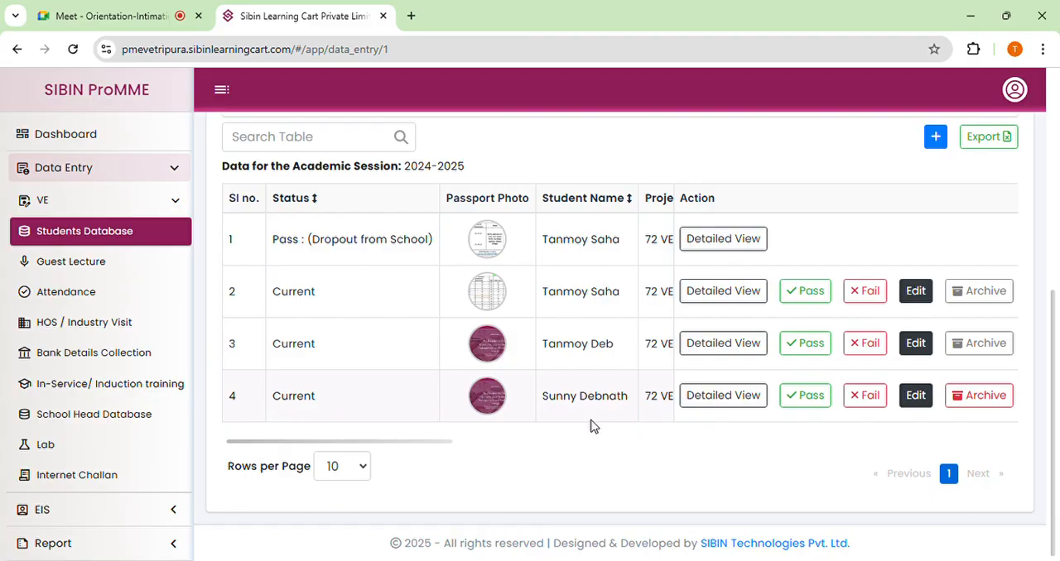
Export the filtered student list for the 2024-2025 session.
scroll(590, 426, "up", 1)
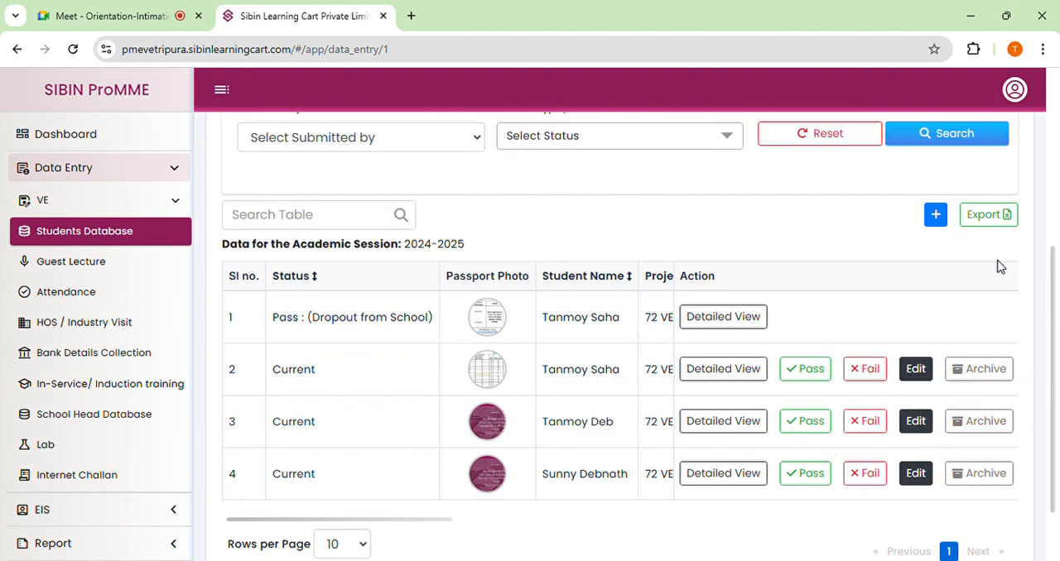
left_click(986, 217)
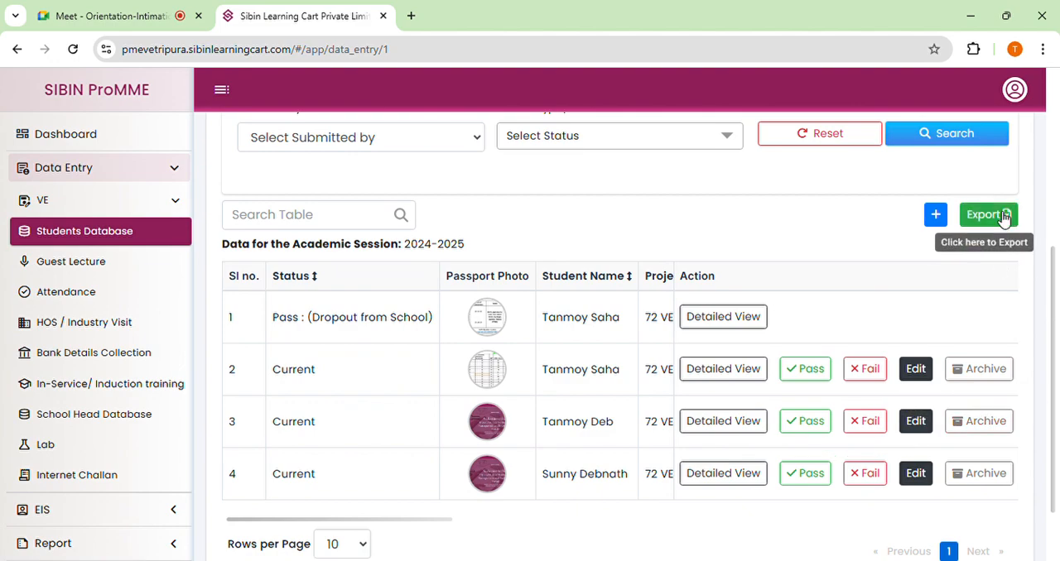
left_click(992, 217)
left_click(997, 215)
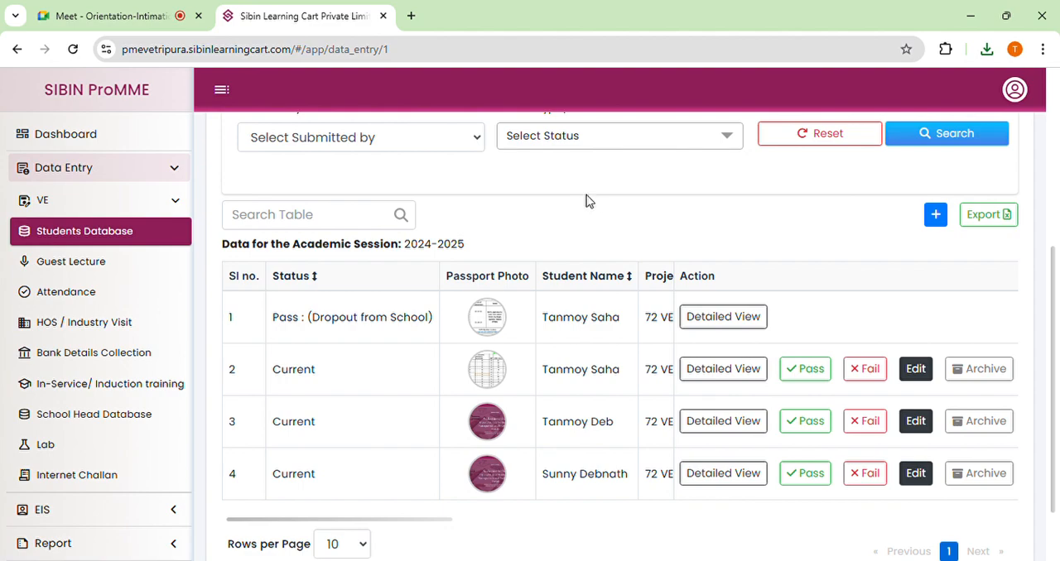
Mark the new student in row 4 as passed and confirm the change.
scroll(586, 201, "down", 1)
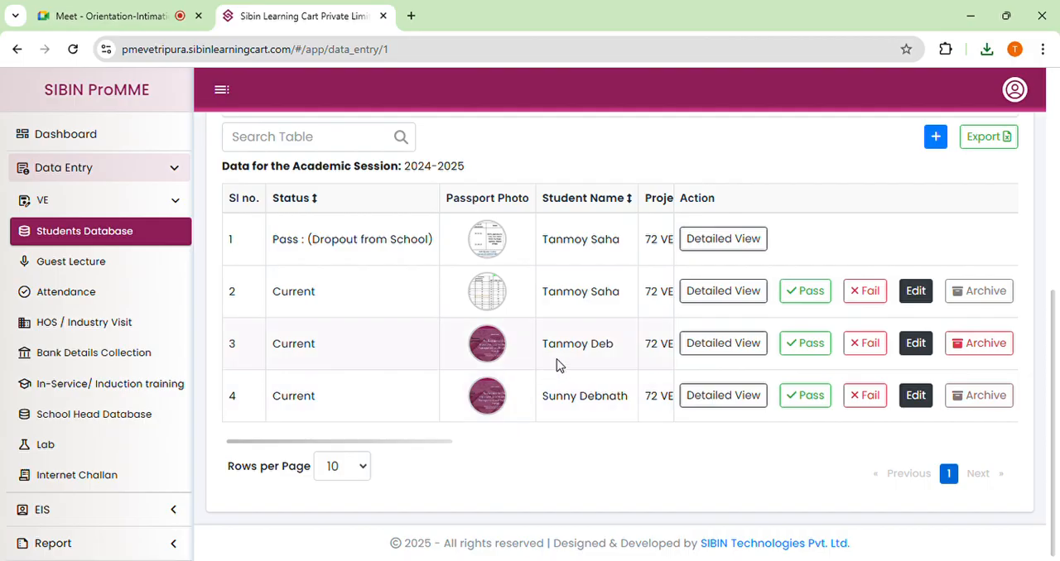
left_click(810, 399)
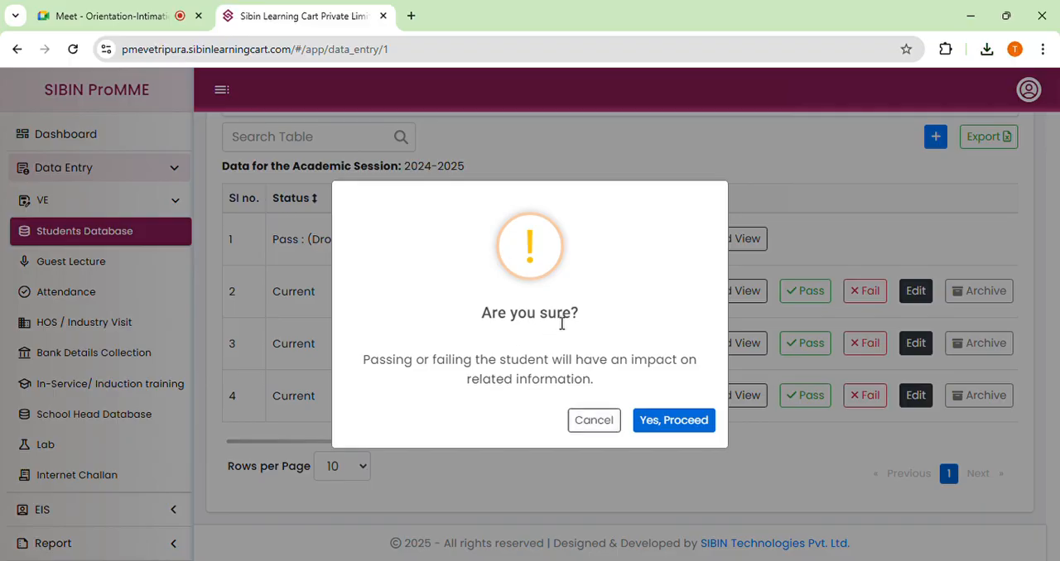
left_click(672, 429)
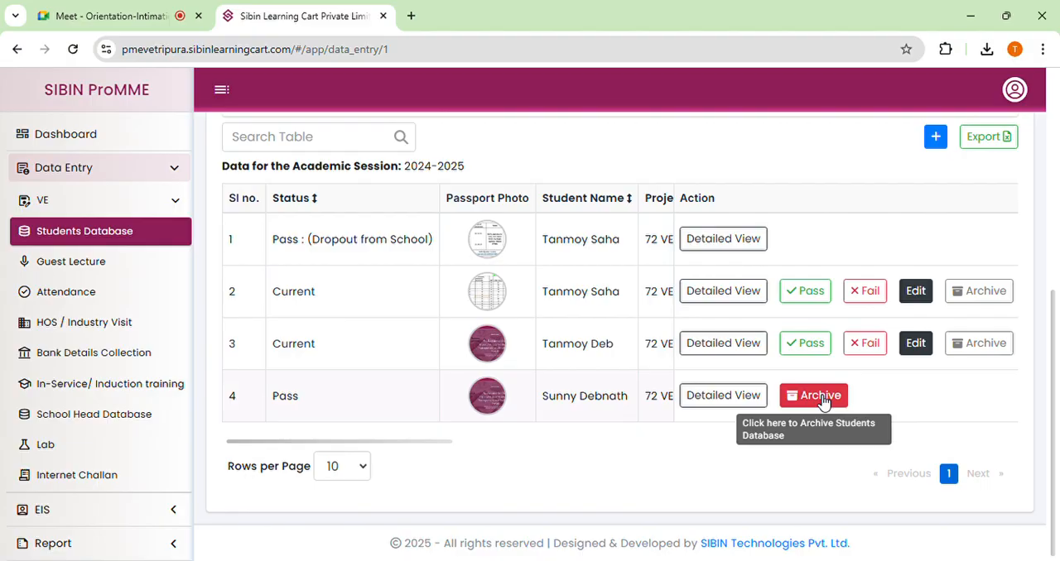
Replace class IX with class X in the filter and search the student records for session 2024-2025.
scroll(577, 419, "up", 3)
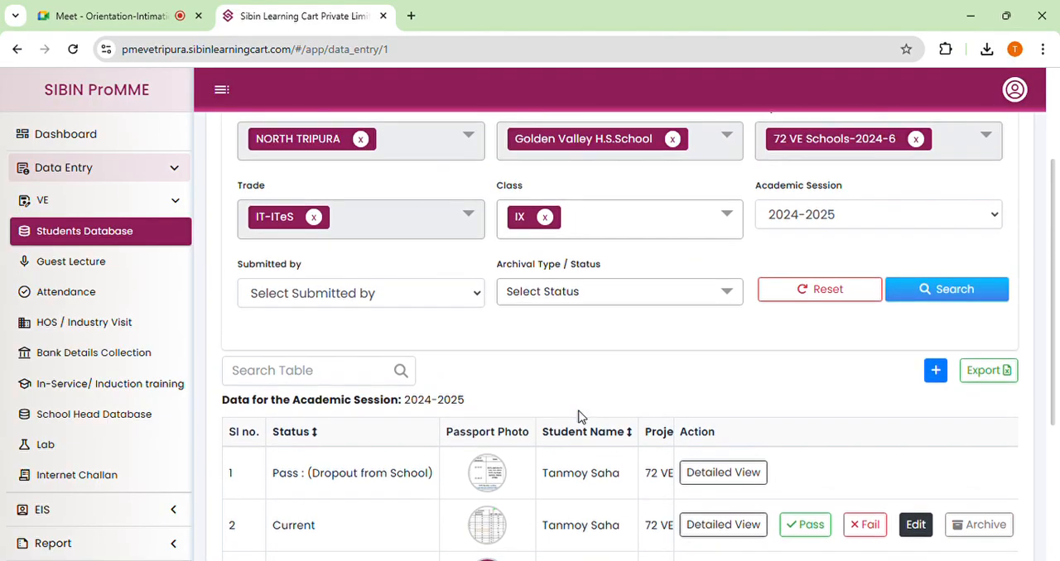
scroll(580, 416, "up", 1)
left_click(613, 300)
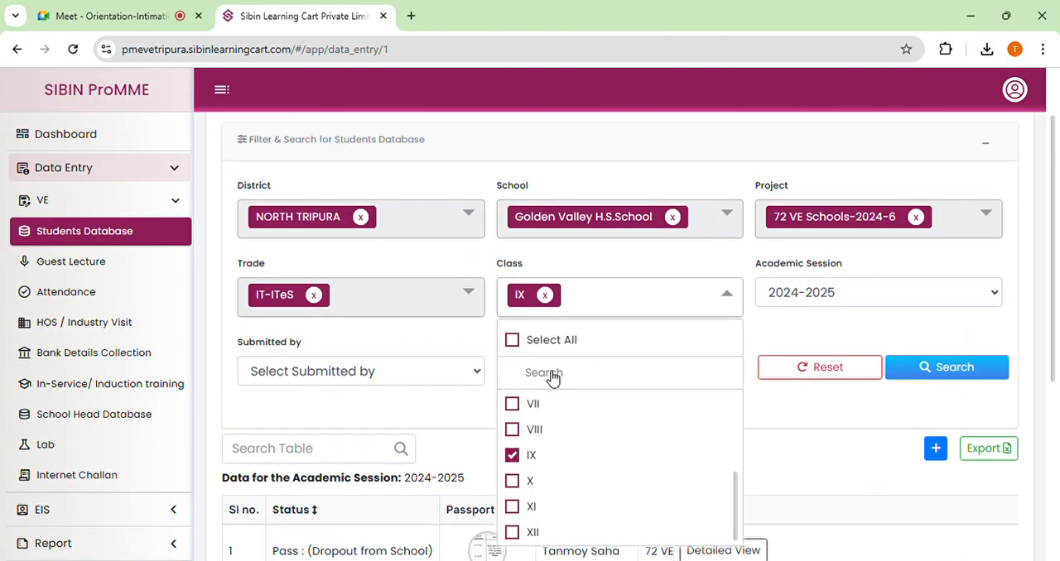
scroll(579, 388, "down", 1)
left_click(577, 386)
scroll(575, 372, "down", 1)
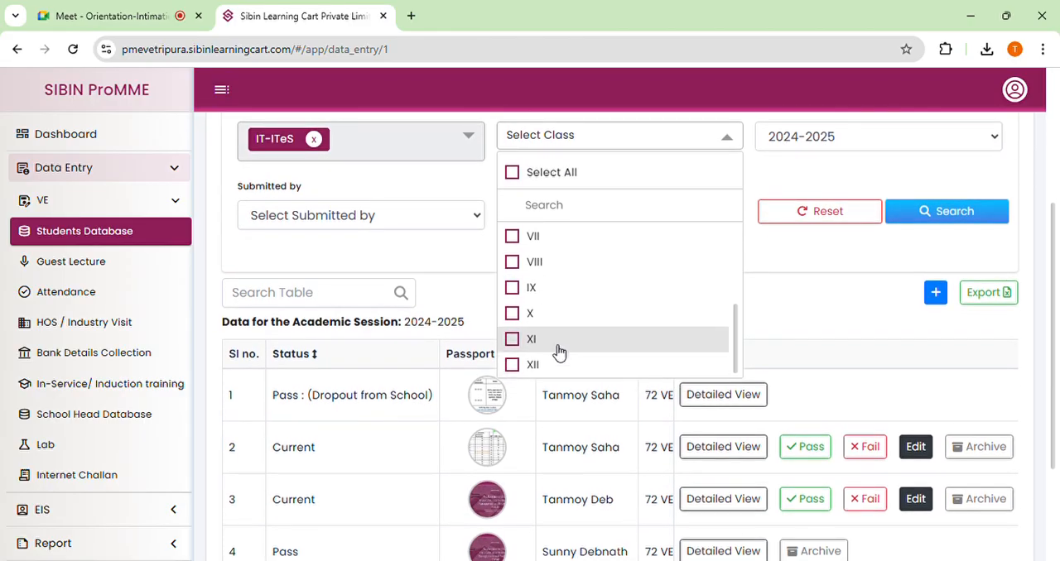
left_click(543, 324)
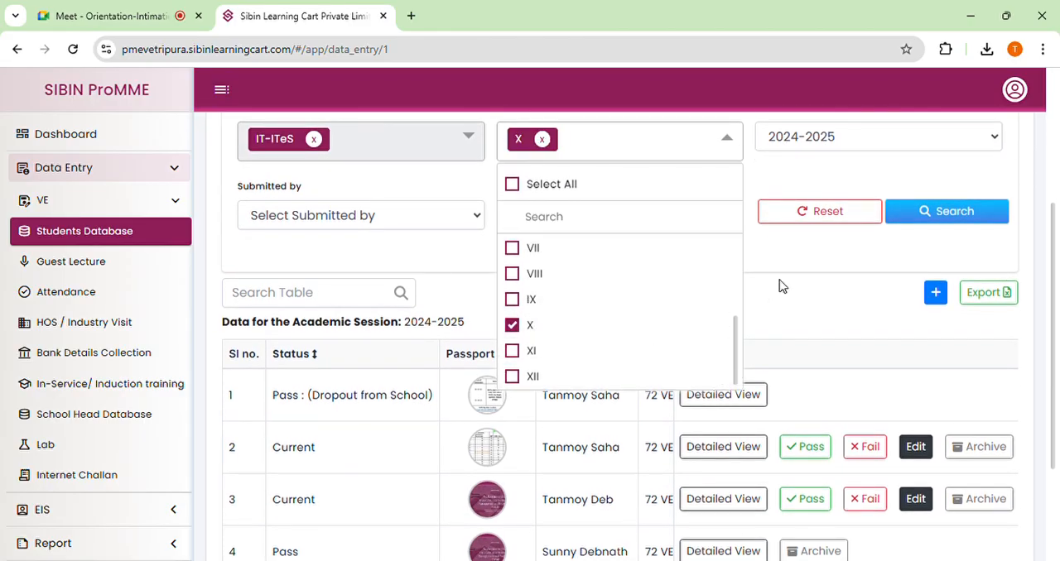
left_click(820, 253)
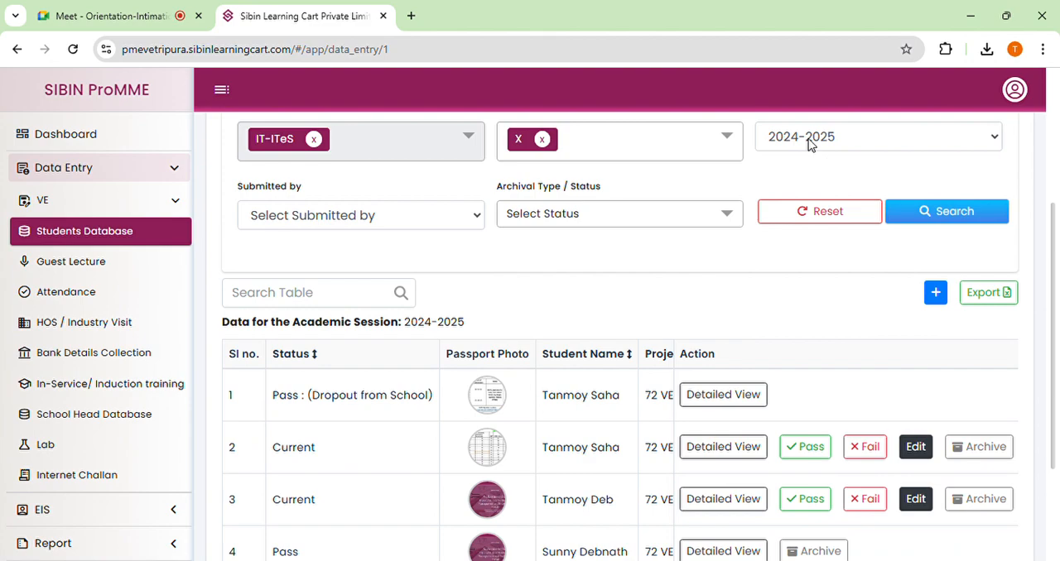
left_click(940, 213)
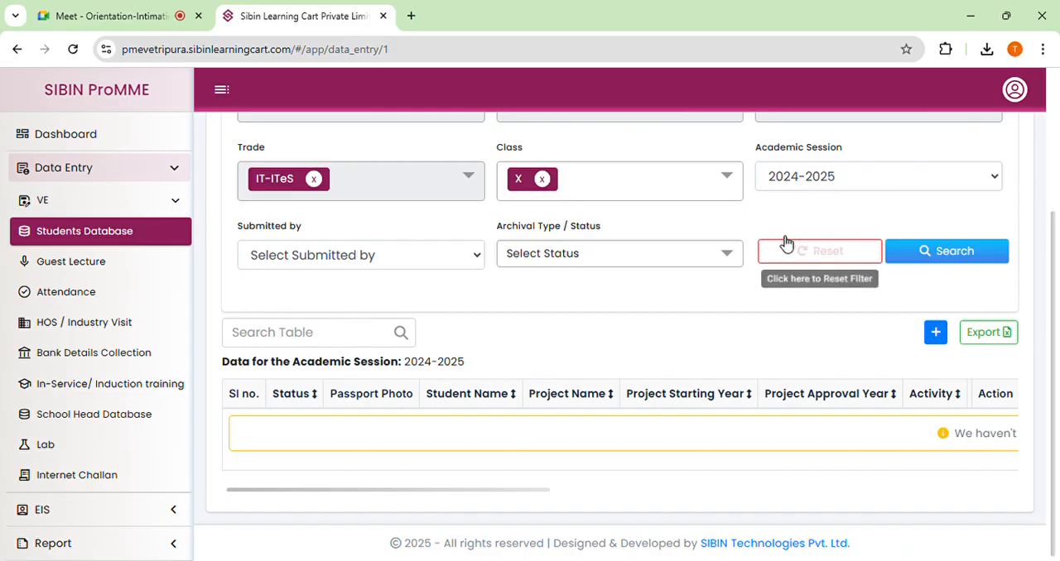
Change the academic session filter to 2025-2026, search the class X records, and locate the promoted student in row 2.
left_click(809, 183)
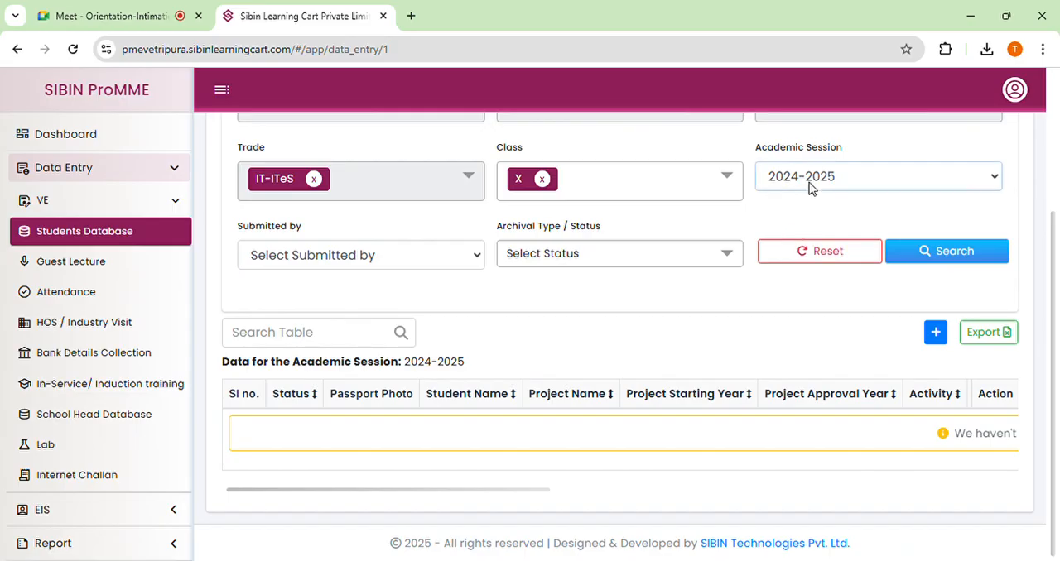
left_click(819, 335)
left_click(922, 253)
scroll(797, 288, "down", 1)
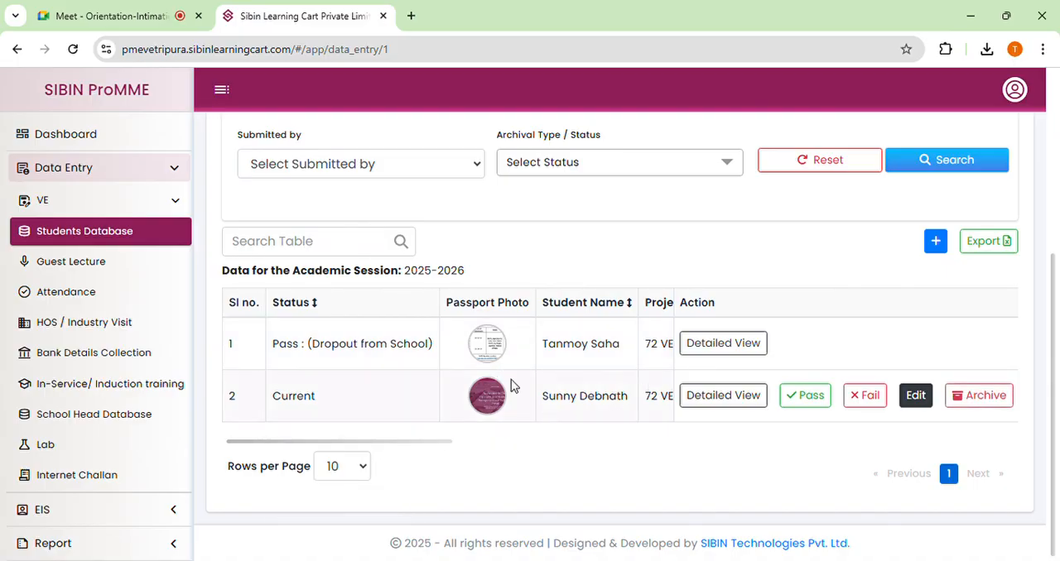
left_click_drag(543, 396, 631, 399)
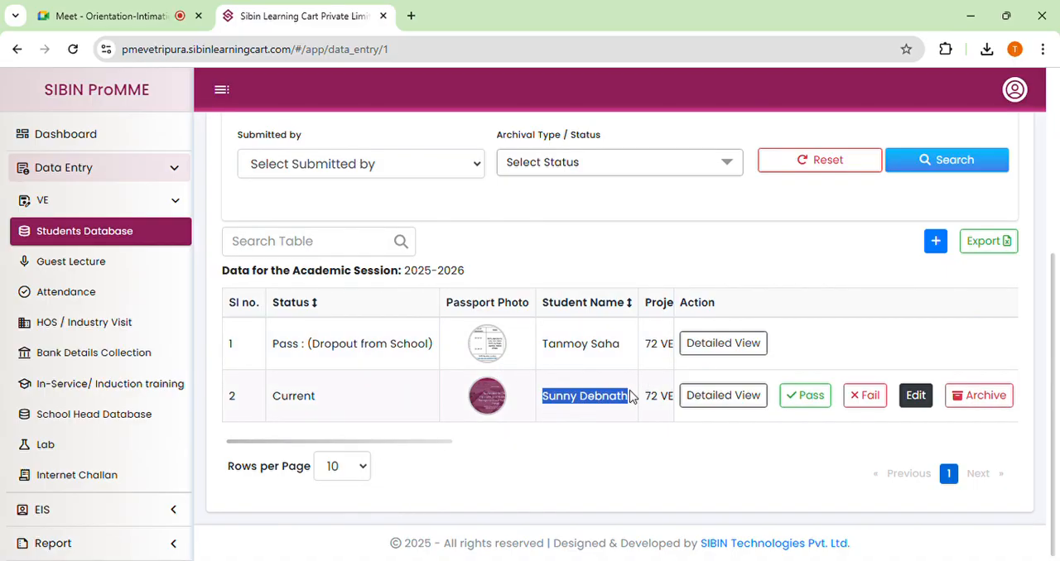
left_click(598, 425)
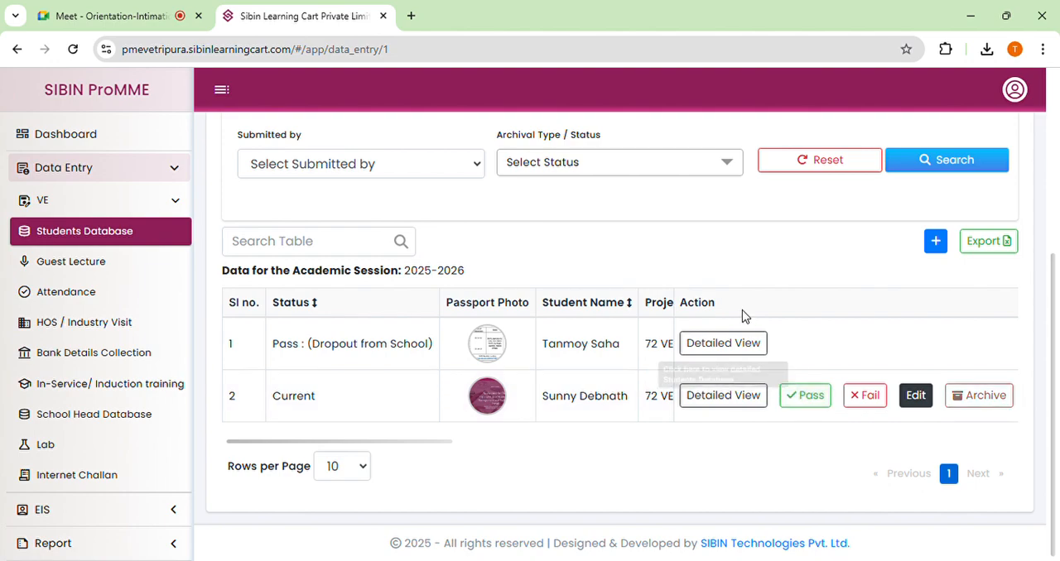
Start archiving the class X student in row 2 and proceed to the archival details form.
scroll(741, 314, "up", 1)
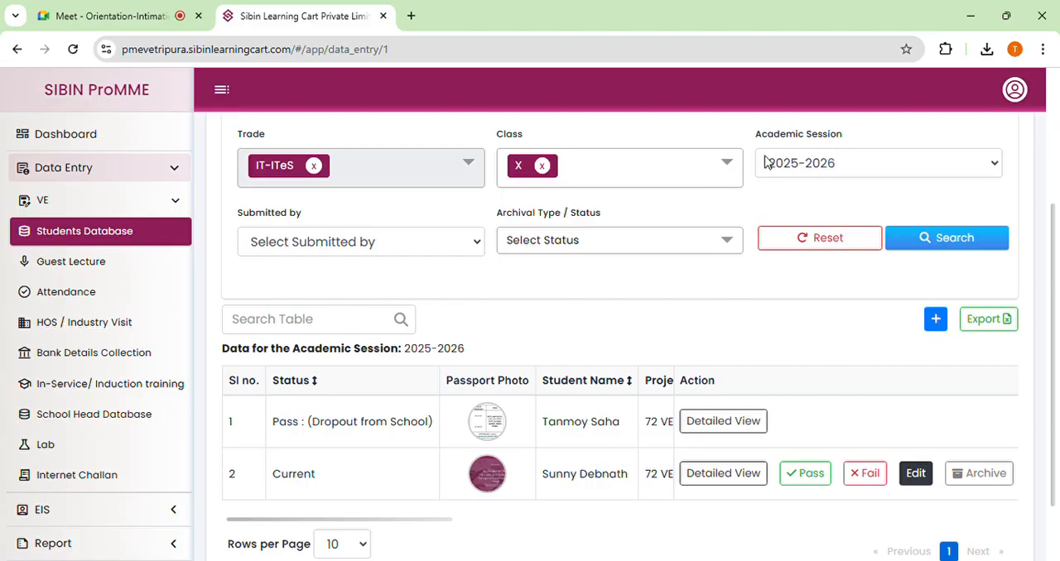
scroll(780, 171, "down", 1)
scroll(815, 219, "up", 2)
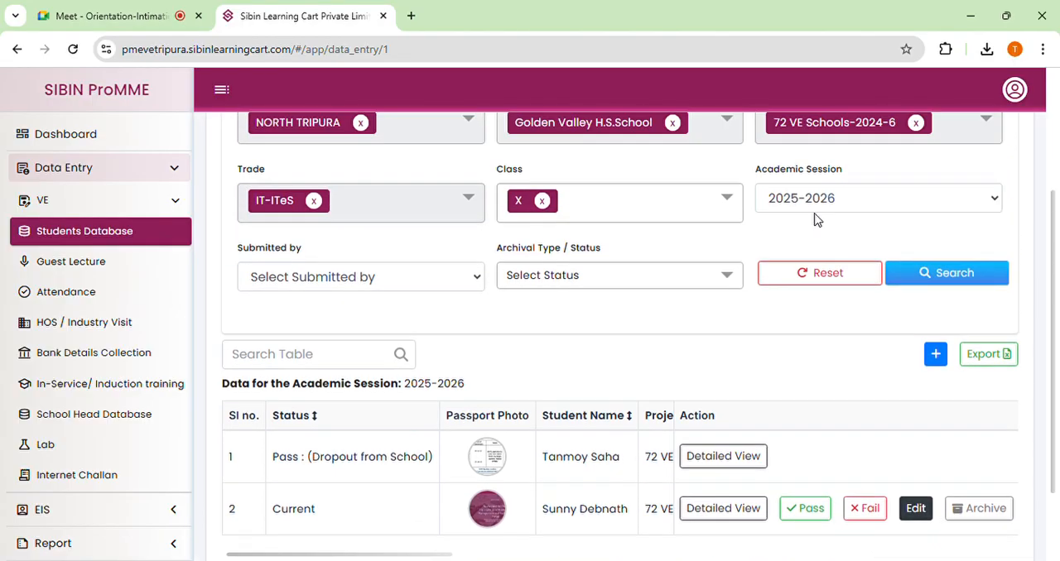
scroll(690, 259, "down", 1)
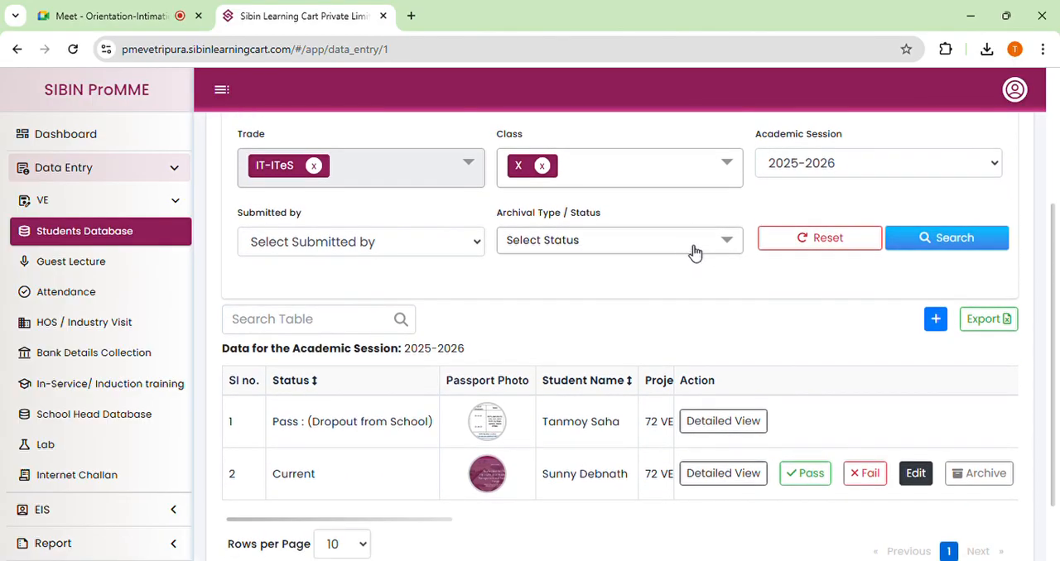
scroll(674, 260, "down", 2)
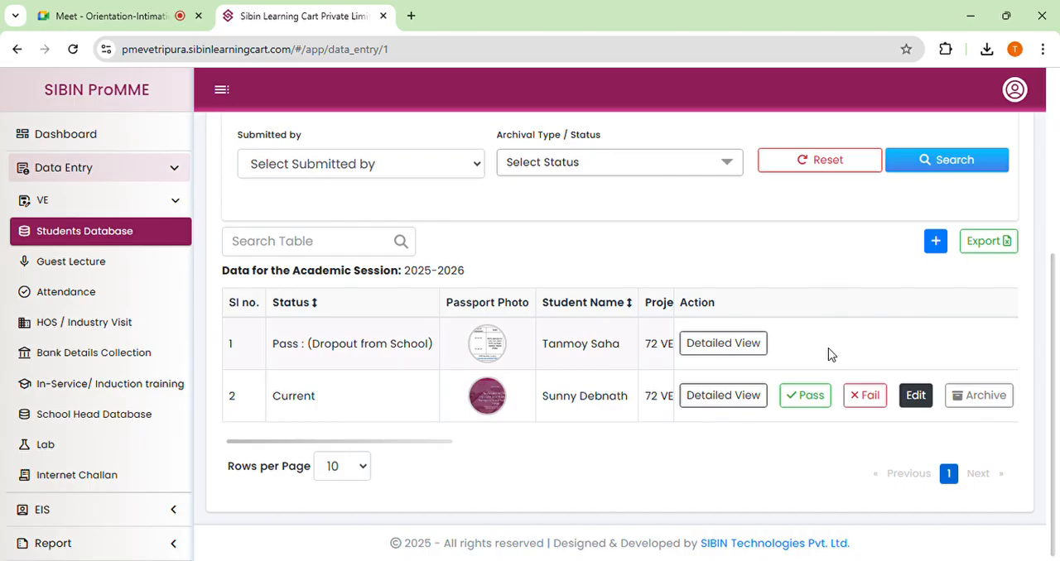
left_click(975, 398)
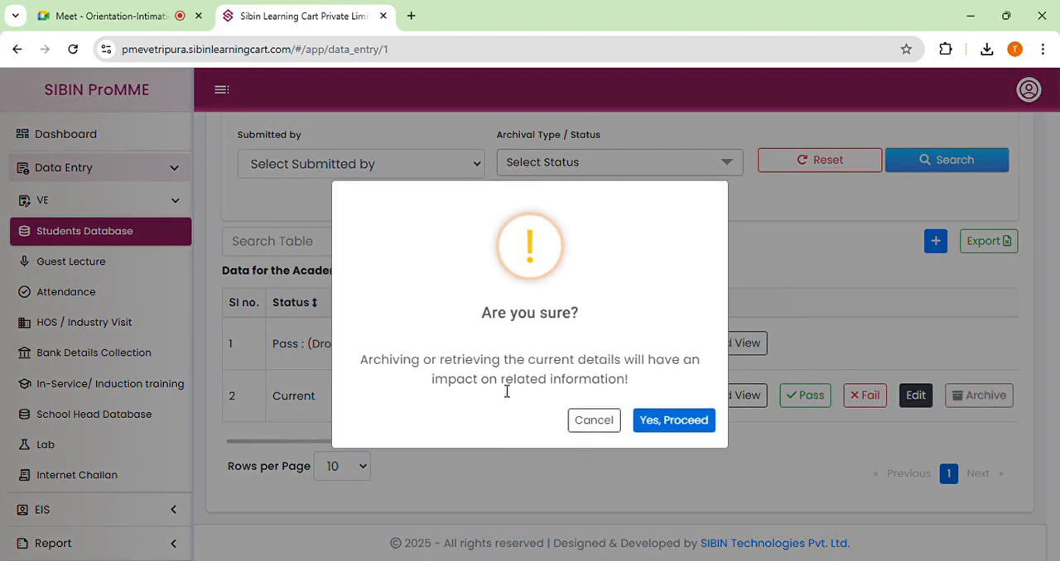
left_click(673, 423)
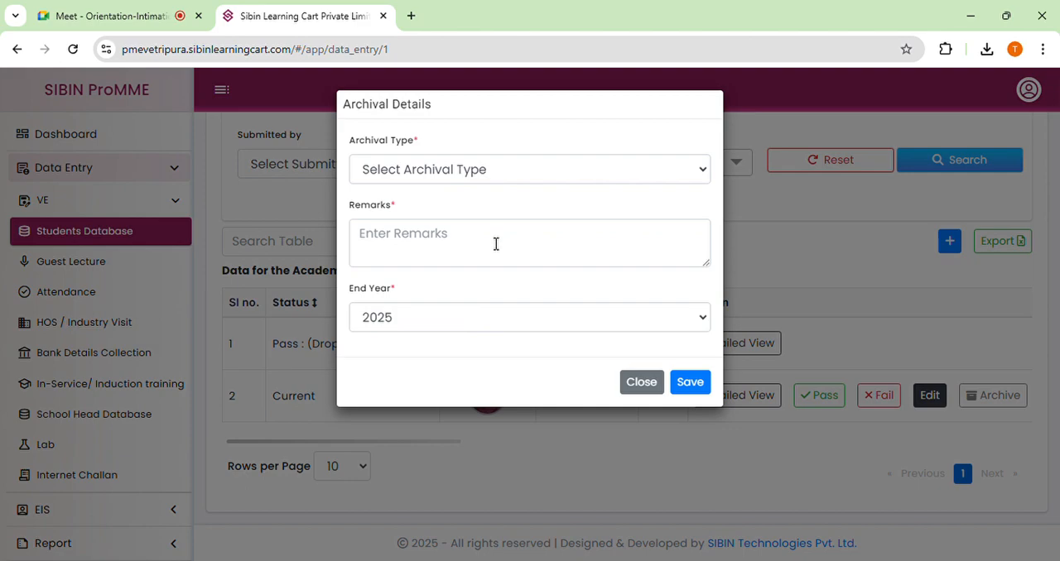
Select Completion of Course as the archival type, and enter and clear trial text in the remarks.
left_click(492, 176)
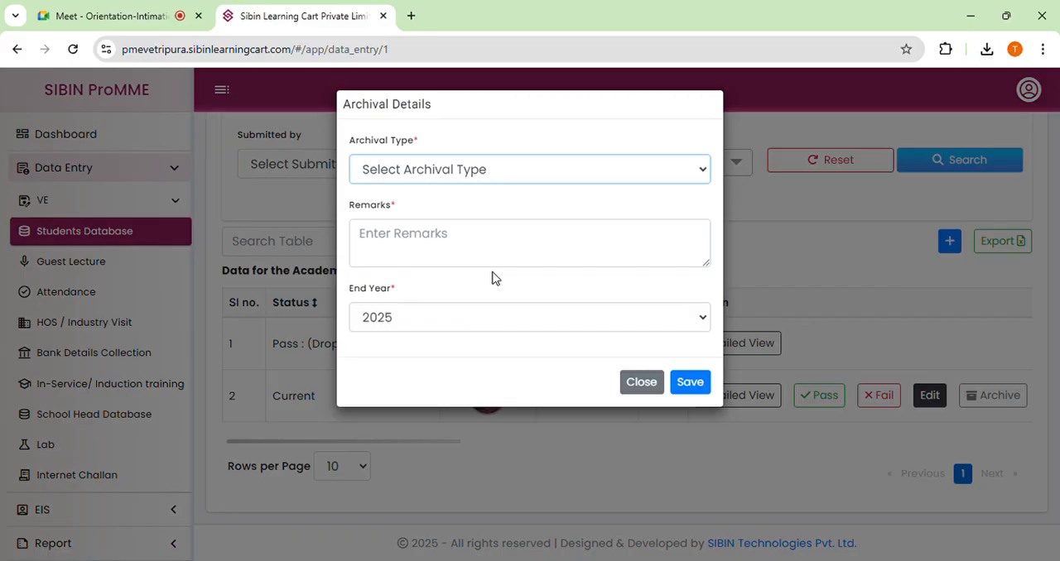
key("Down")
left_click(445, 255)
type(",njhbgh")
key("BackSpace")
key("BackSpace")
key("BackSpace")
key("BackSpace")
key("BackSpace")
key("BackSpace")
key("BackSpace")
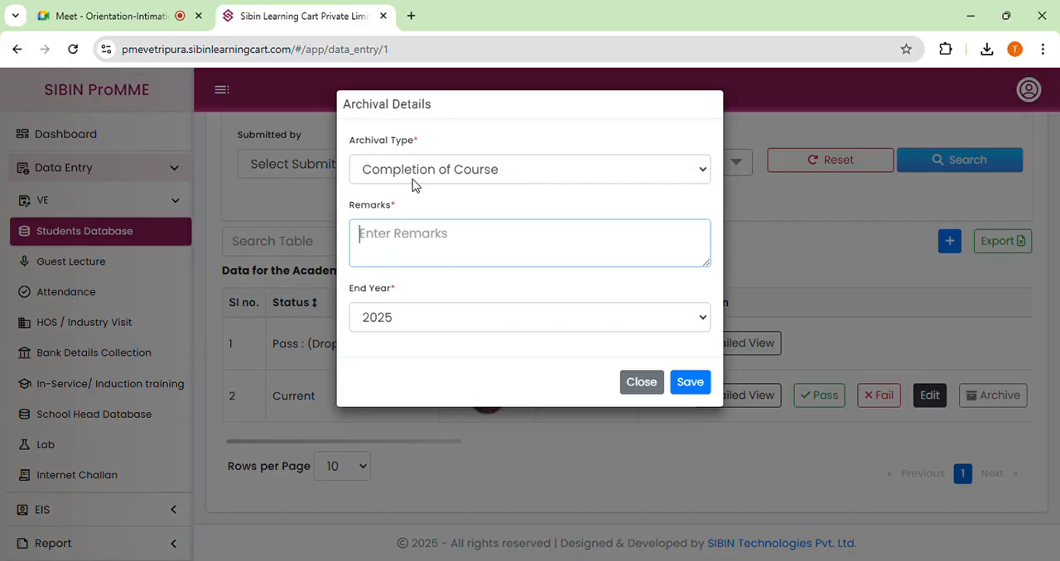
Switch the archival type to Dropout from School and close the archival form without saving.
left_click(414, 177)
left_click(437, 225)
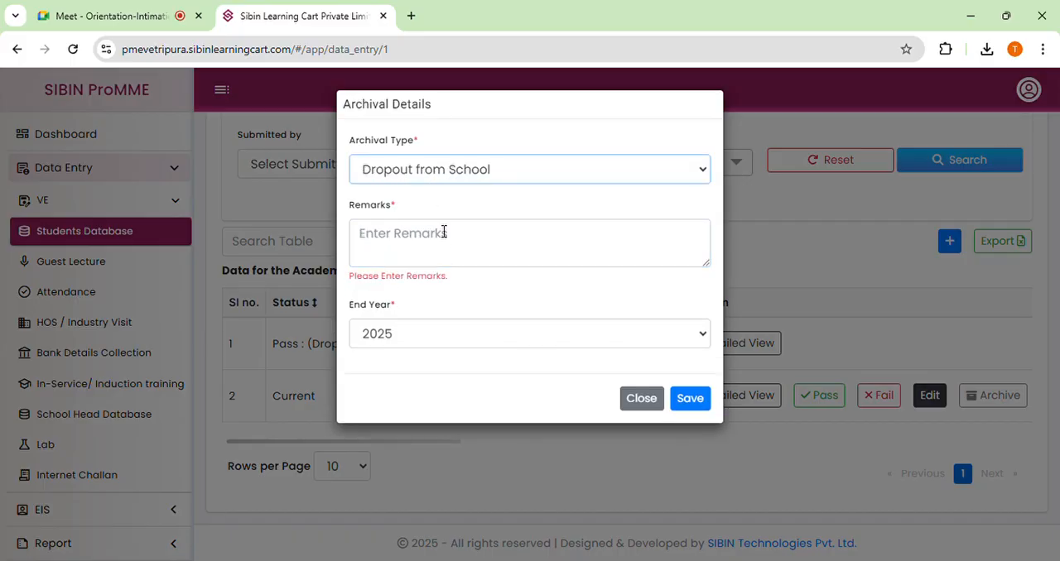
left_click(444, 233)
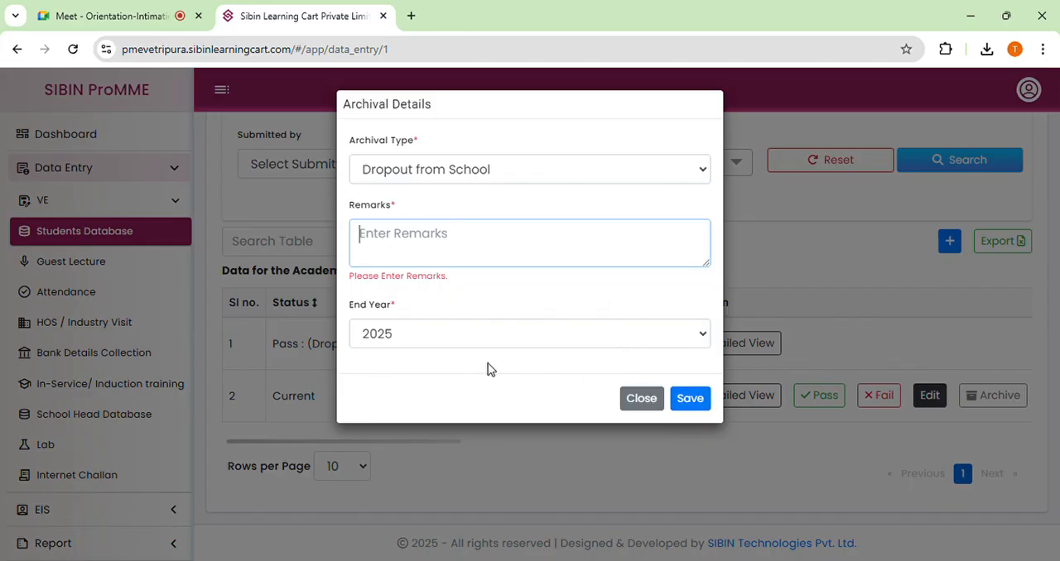
left_click(429, 344)
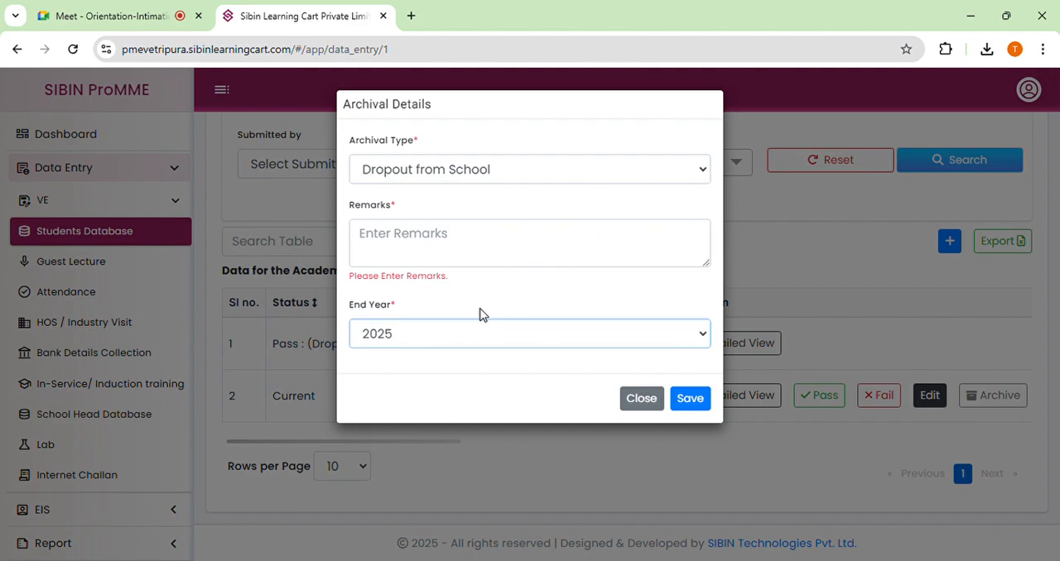
left_click(641, 400)
Collapse and reopen the filter section, and rerun the class X search for session 2025-2026.
scroll(726, 324, "up", 4)
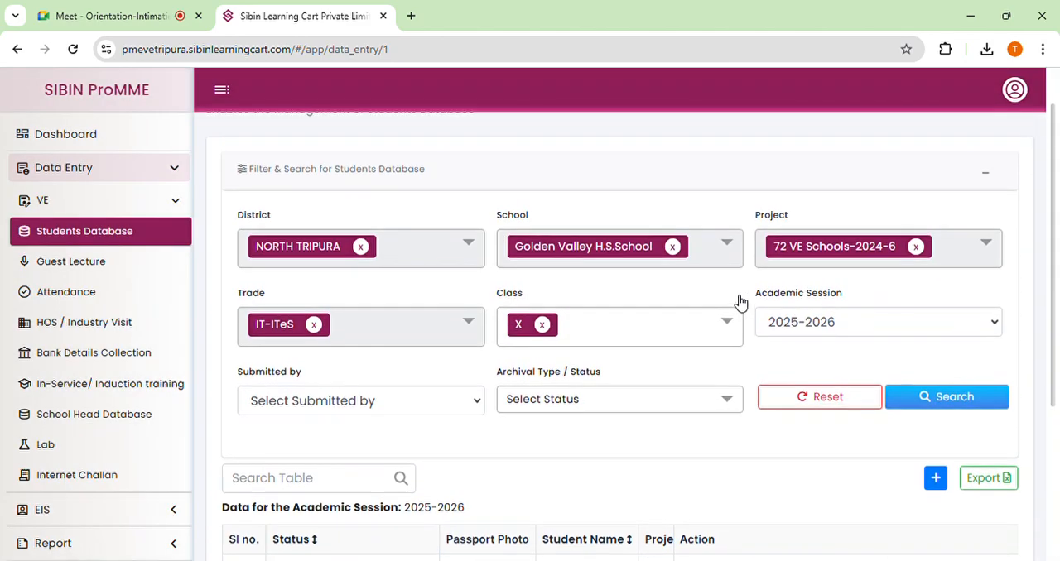
left_click(985, 220)
left_click(985, 220)
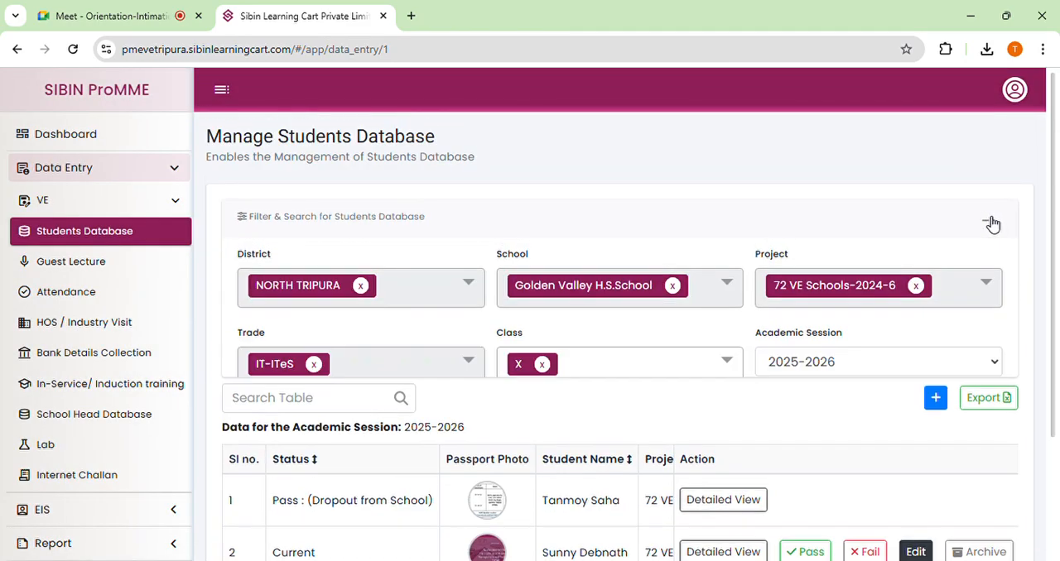
scroll(596, 323, "down", 2)
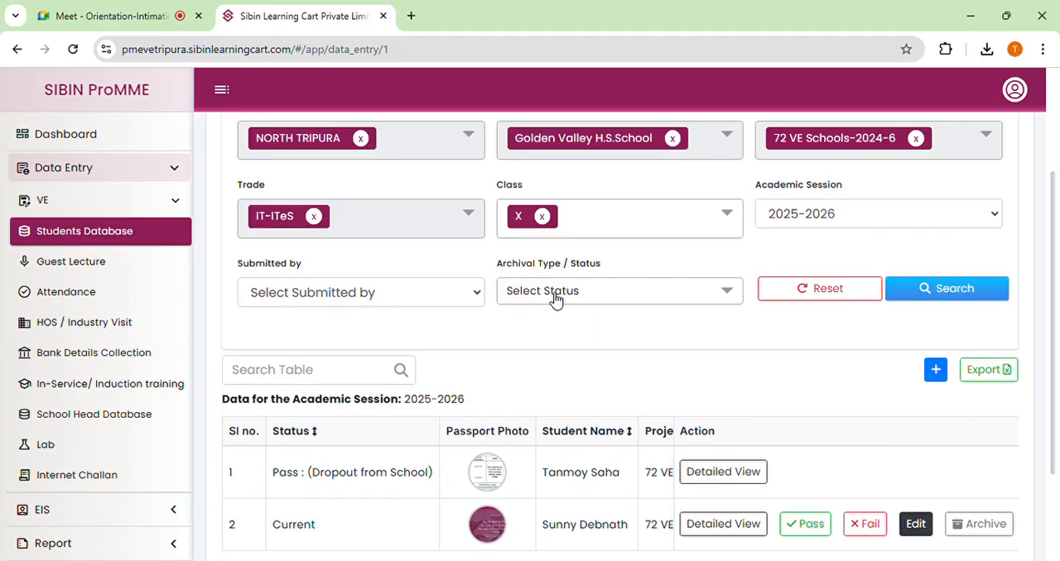
left_click(951, 292)
scroll(622, 328, "down", 2)
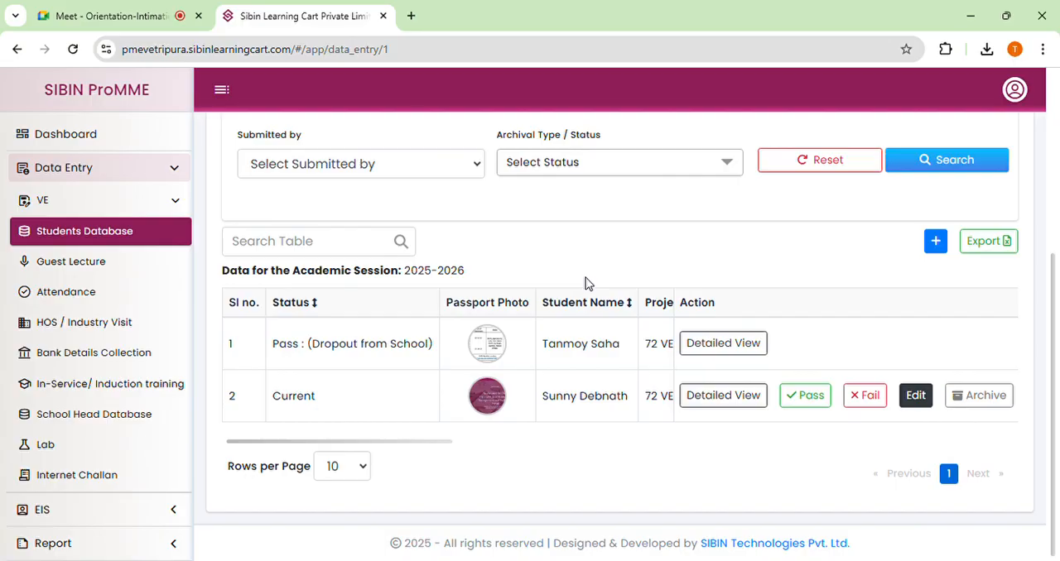
Open the record of the student in row 2 for editing and review the personal and contact fields.
scroll(586, 282, "up", 1)
scroll(591, 286, "down", 1)
left_click(915, 396)
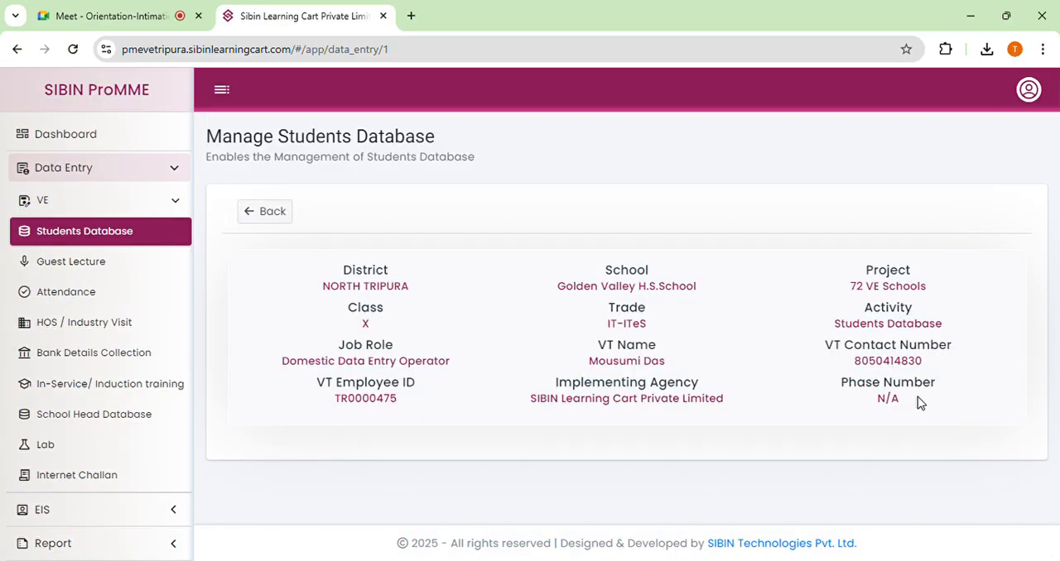
scroll(620, 345, "down", 3)
scroll(579, 339, "down", 1)
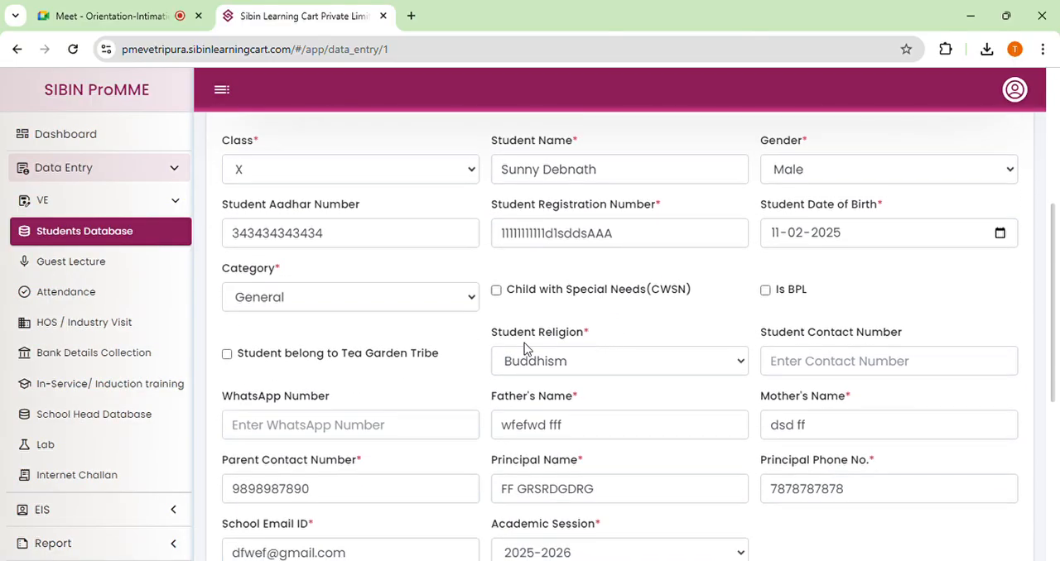
scroll(497, 331, "down", 2)
scroll(650, 246, "down", 2)
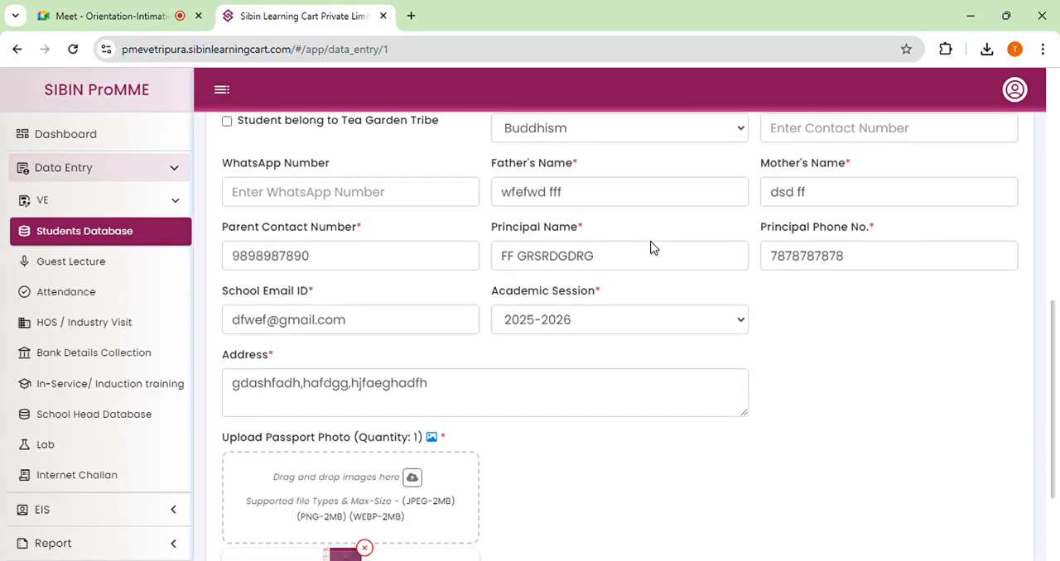
Try academic session 2024-2025 in the student's record and restore it to 2025-2026.
left_click(551, 245)
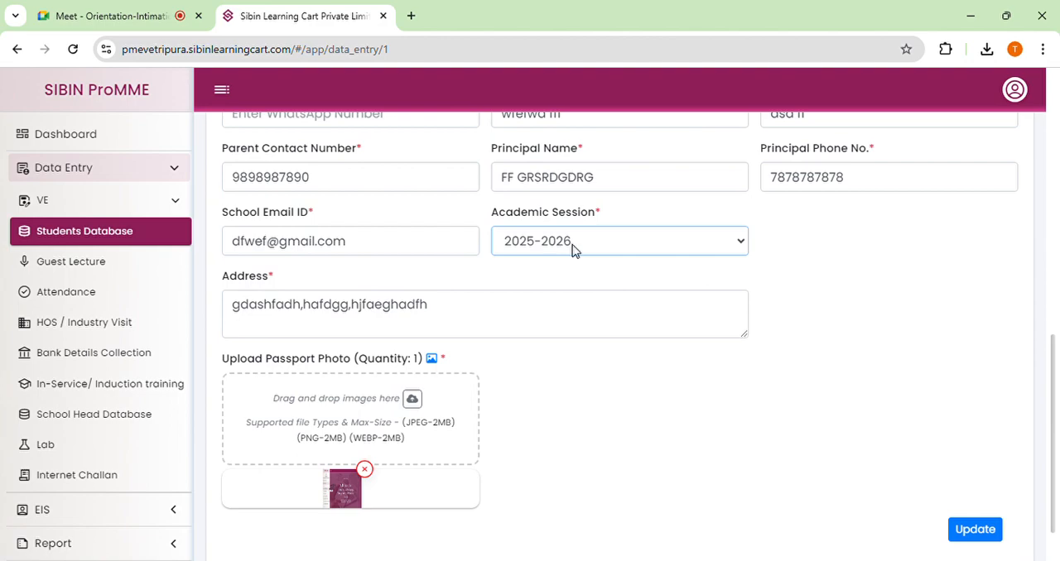
scroll(572, 250, "up", 1)
left_click(431, 383)
scroll(547, 336, "down", 1)
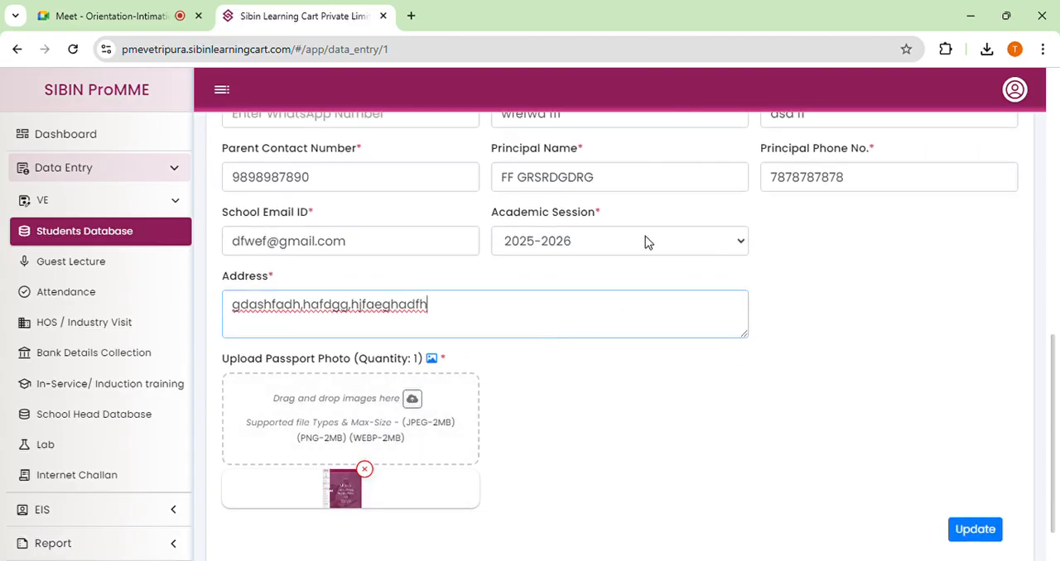
left_click(591, 246)
scroll(592, 247, "up", 3)
scroll(591, 245, "down", 4)
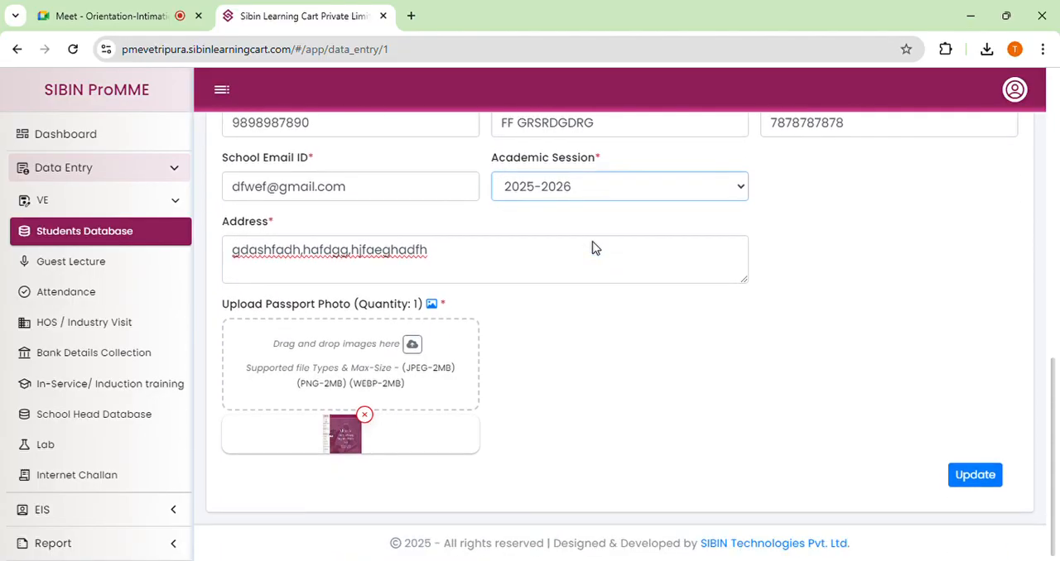
scroll(592, 246, "up", 1)
key("Up")
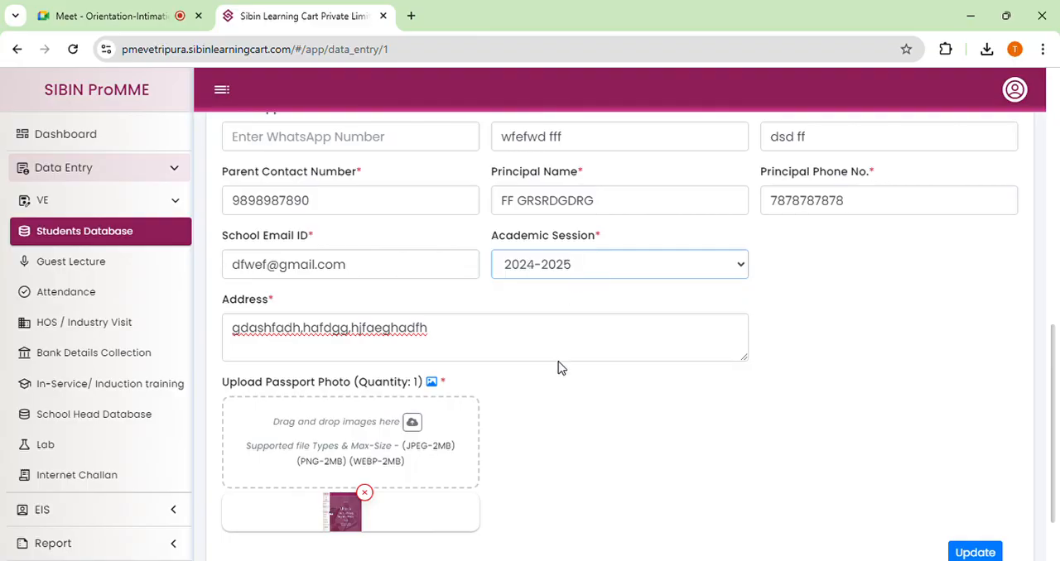
key("Down")
Submit the update of the student's record with academic session 2025-2026.
left_click(553, 427)
scroll(651, 293, "down", 1)
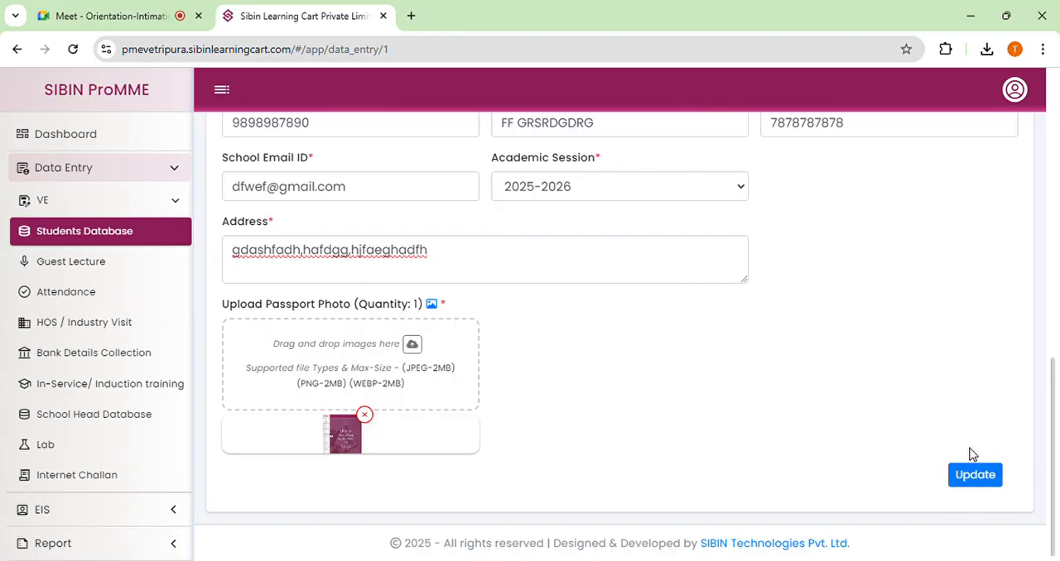
left_click(982, 480)
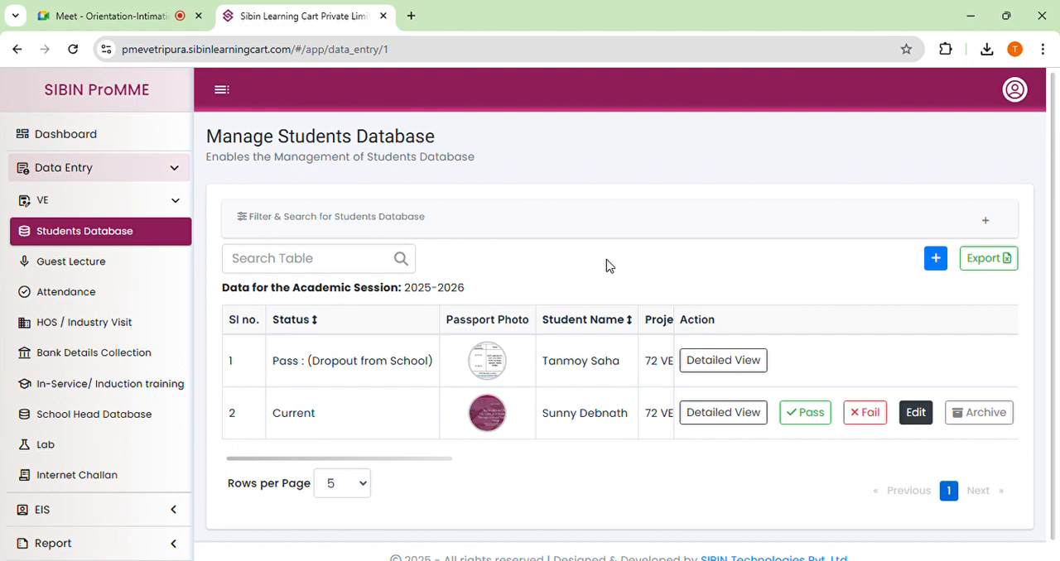
Filter the student records by class IX and academic session 2024-2025, run the search, and review the listed statuses.
left_click(986, 222)
scroll(523, 345, "down", 2)
left_click(584, 213)
scroll(571, 331, "down", 3)
left_click(546, 364)
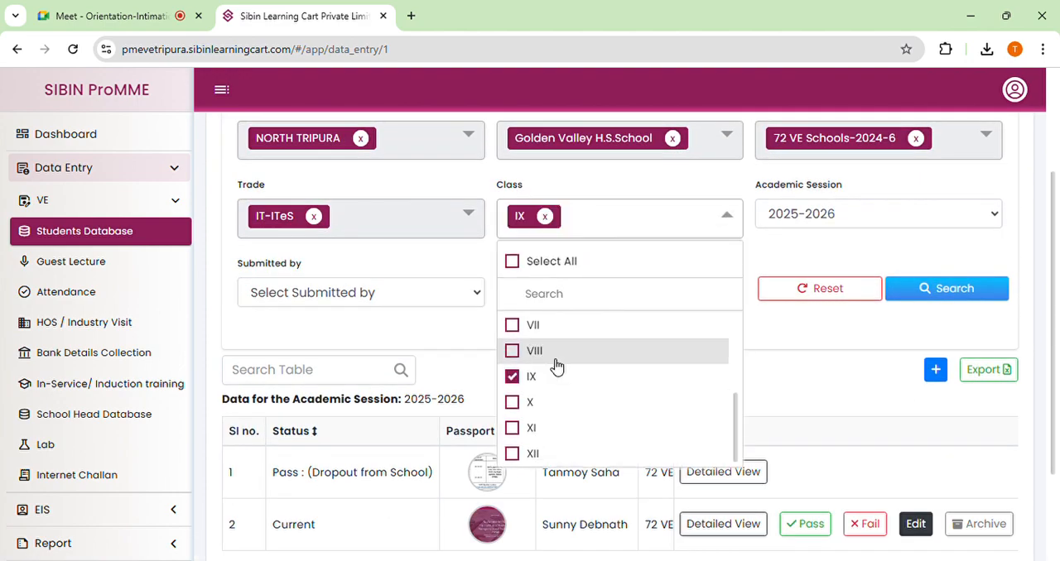
left_click(835, 328)
left_click(810, 217)
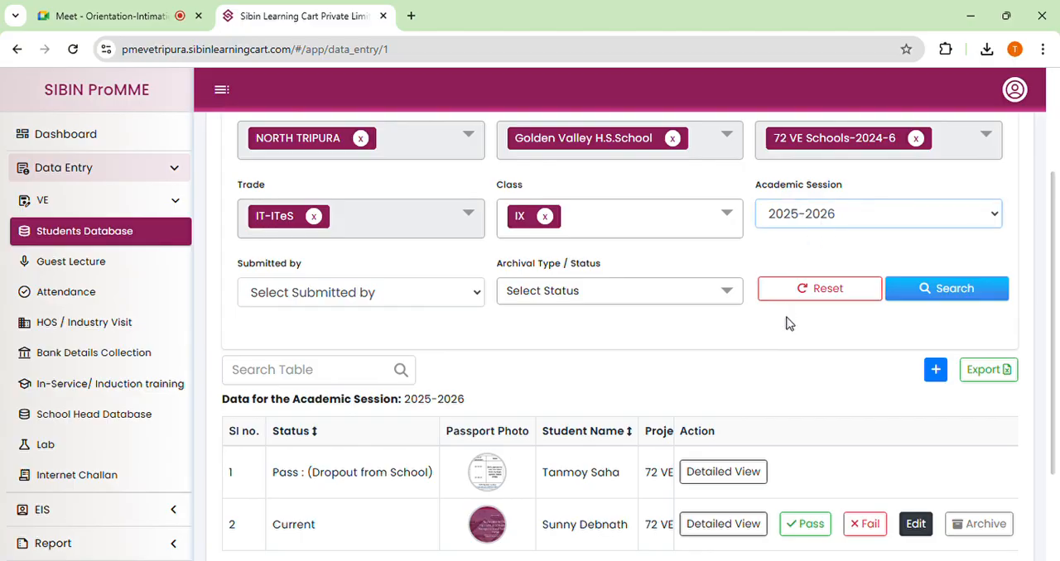
key("Down")
left_click(926, 291)
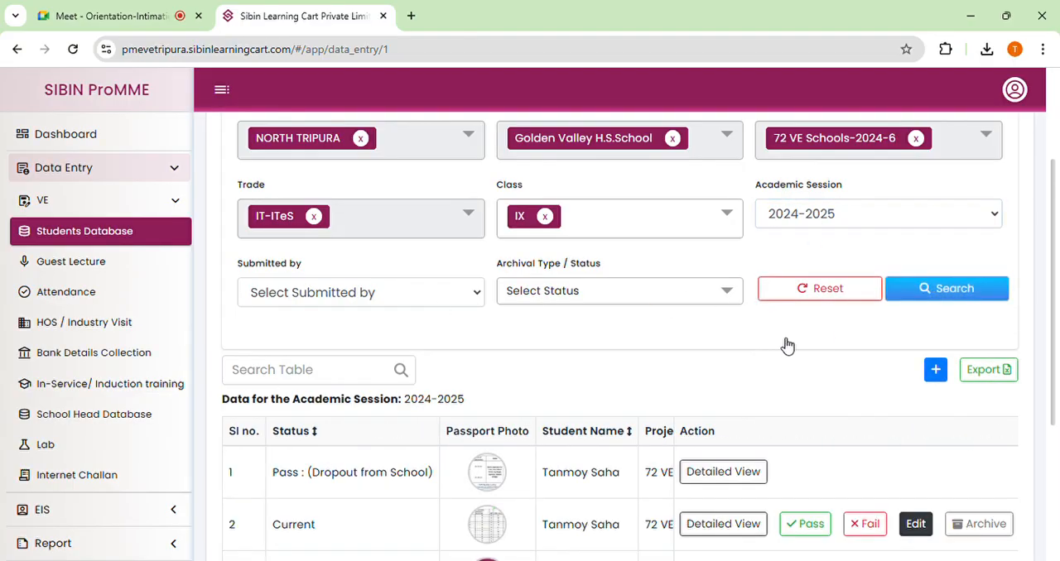
scroll(430, 361, "down", 3)
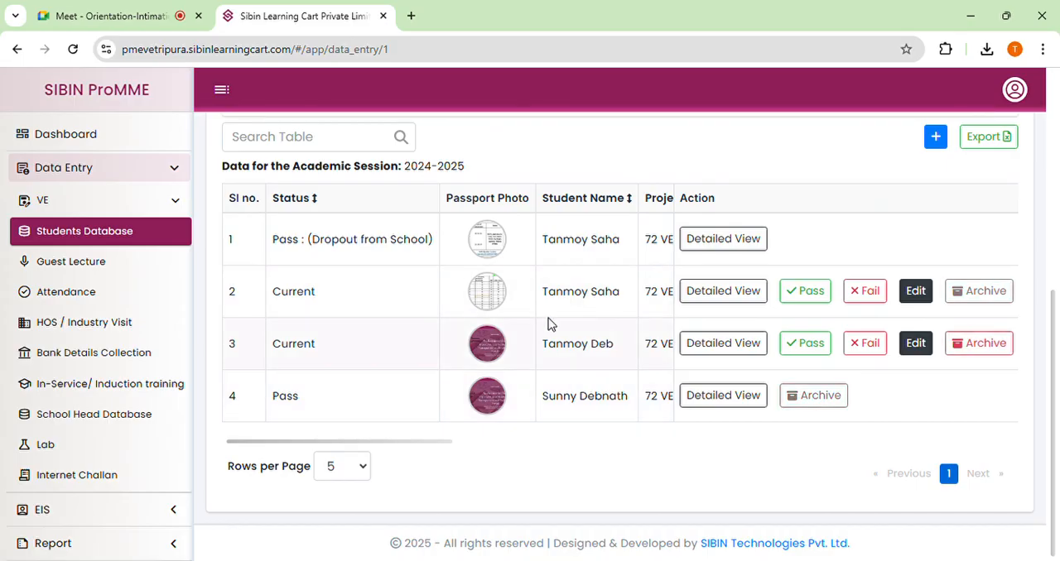
Add class X alongside class IX in the filter and search the 2024-2025 records again.
scroll(548, 324, "up", 3)
left_click(715, 219)
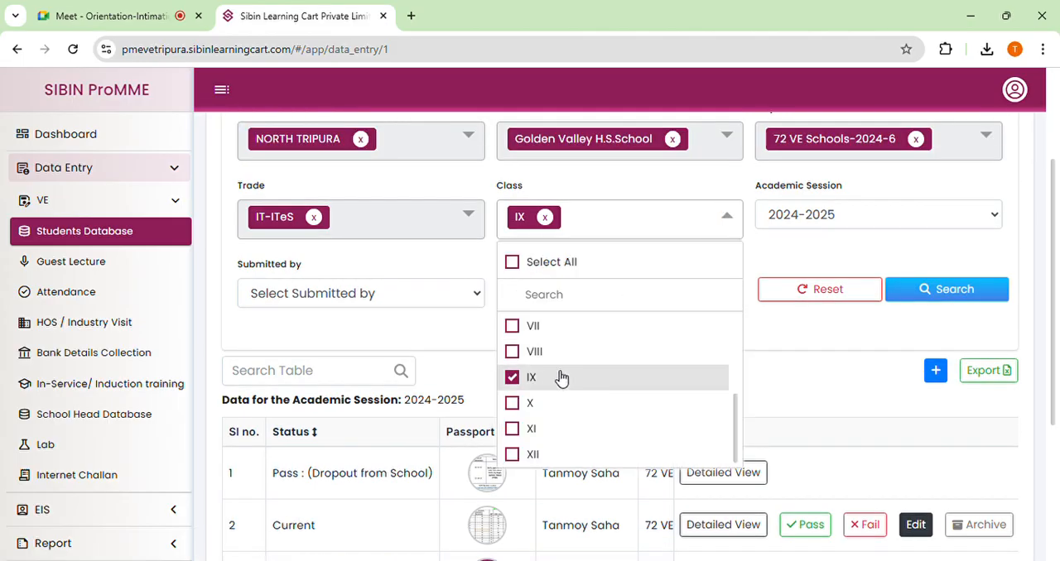
left_click(546, 401)
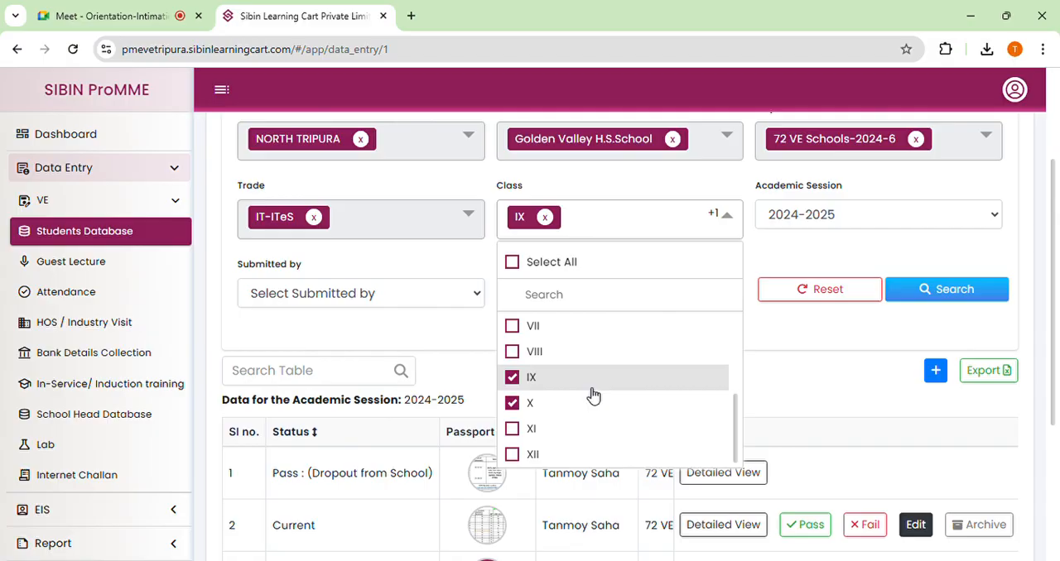
left_click(770, 375)
left_click(953, 289)
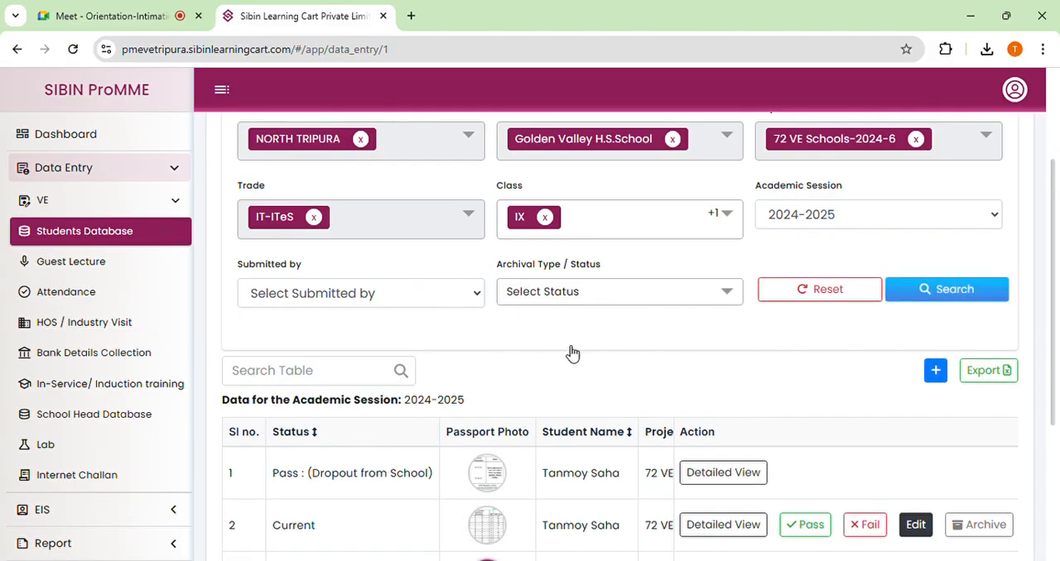
Try displaying 50 rows per page in the student table and restore the setting to 5 rows.
scroll(571, 354, "down", 3)
left_click(343, 395)
scroll(362, 349, "up", 3)
scroll(369, 349, "down", 2)
scroll(368, 349, "down", 2)
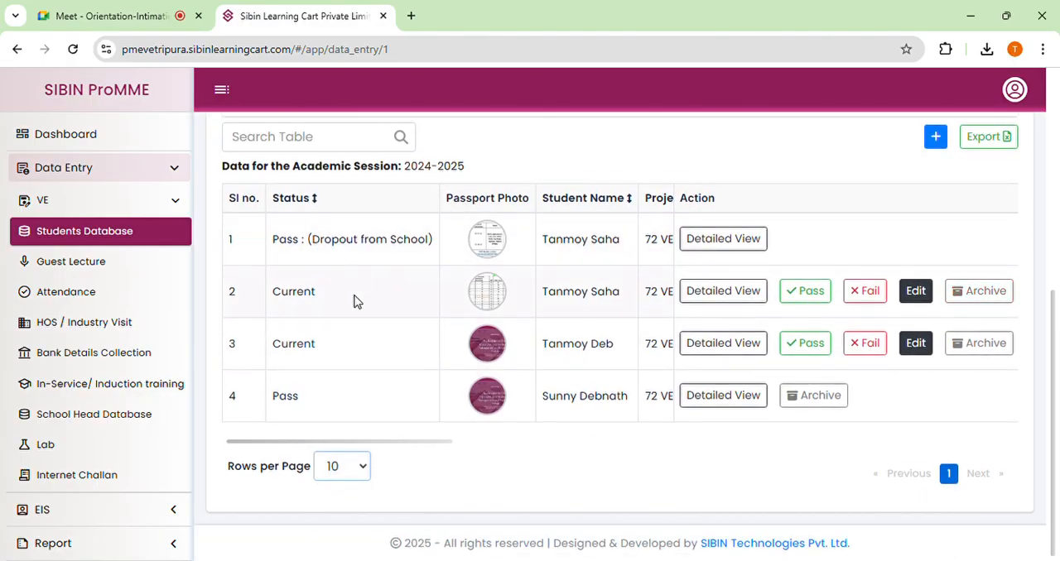
left_click(361, 468)
left_click(349, 427)
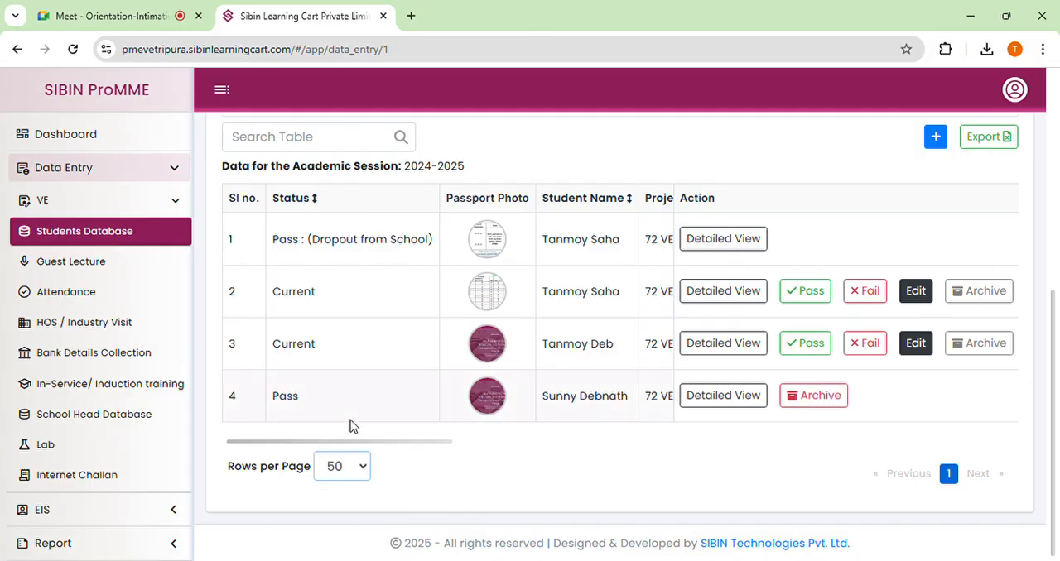
left_click(360, 466)
left_click(349, 378)
Remove class X from the student filter, keeping class IX and academic session 2024-2025, and look over the listed records.
scroll(603, 410, "up", 2)
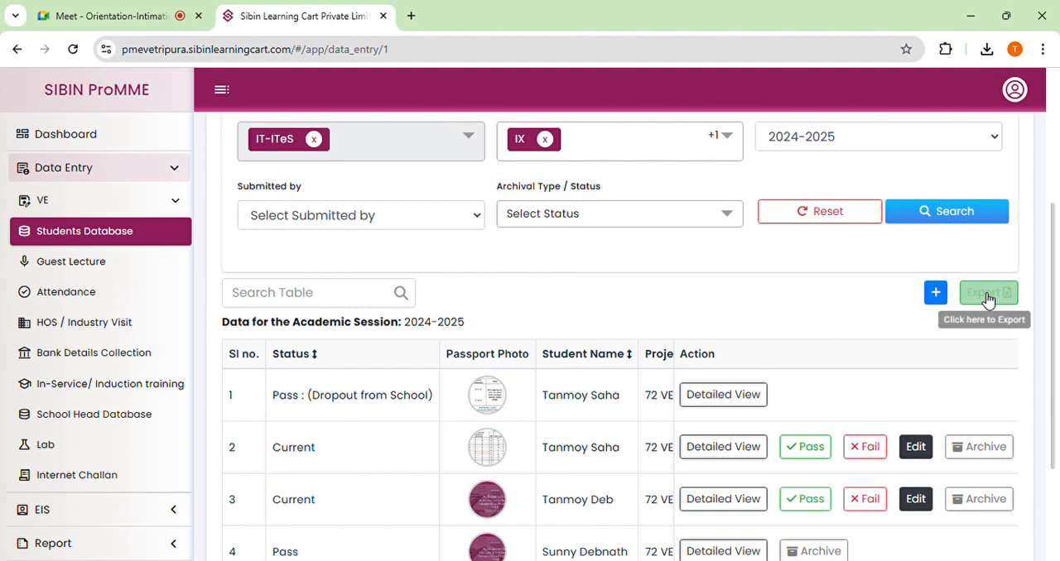
scroll(674, 303, "up", 2)
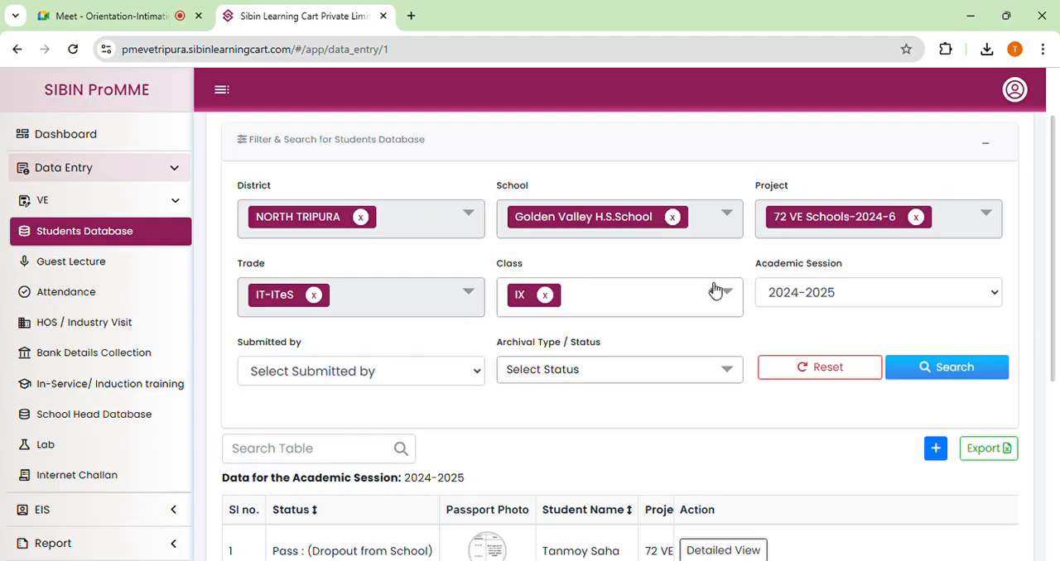
left_click(736, 298)
scroll(733, 299, "down", 2)
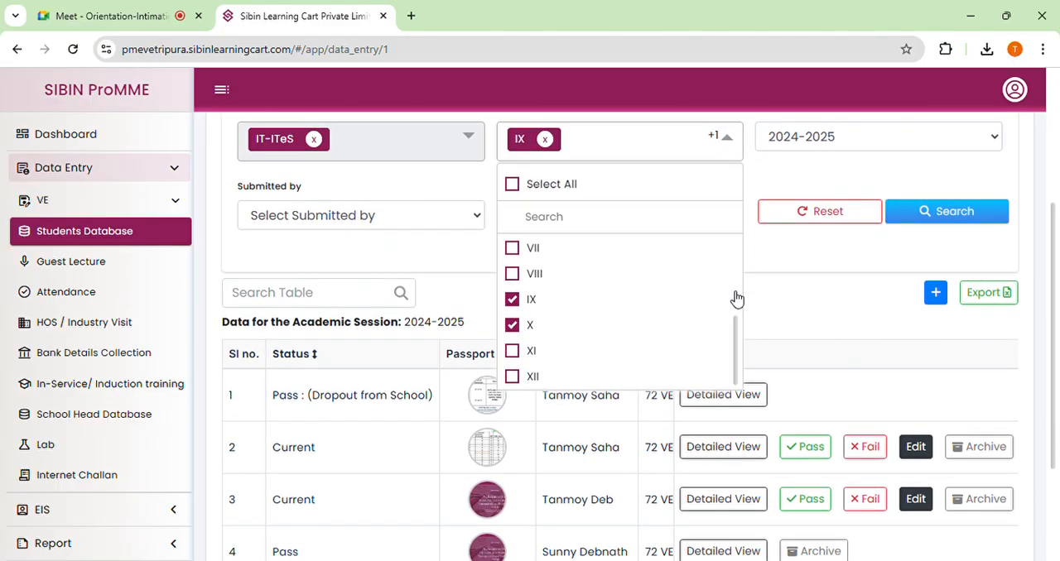
left_click(522, 324)
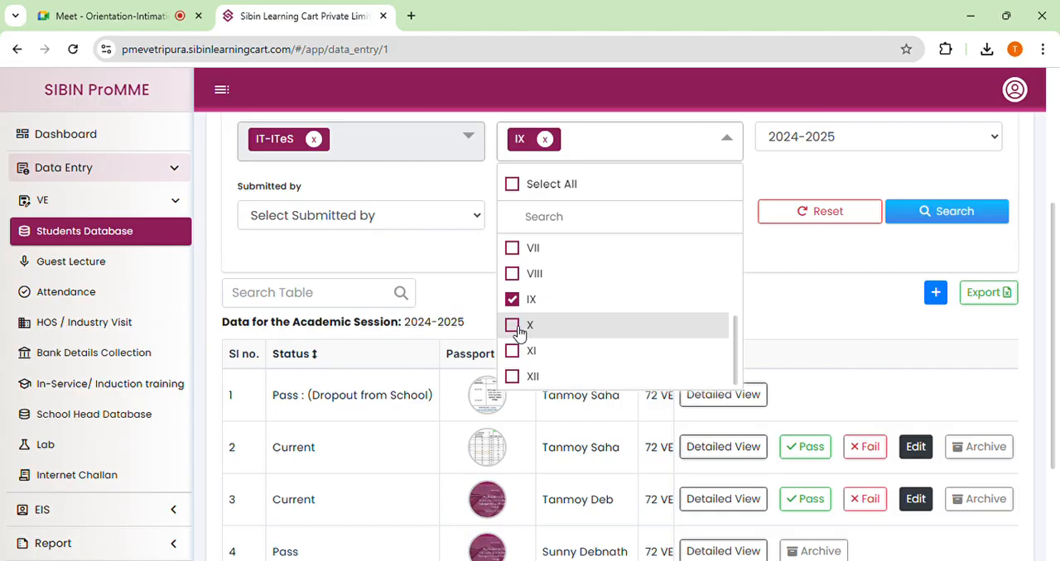
left_click(817, 262)
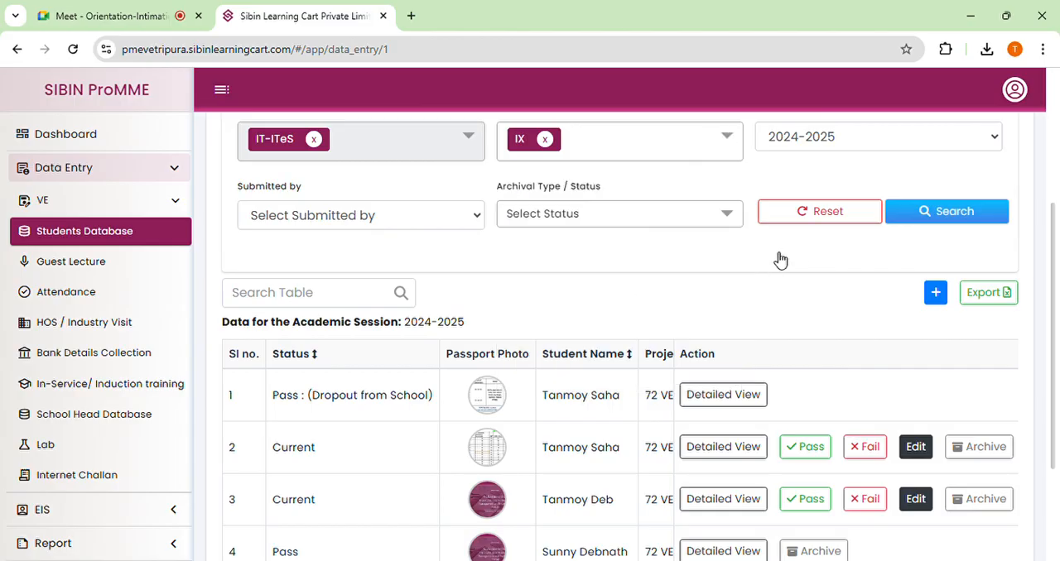
scroll(736, 269, "down", 2)
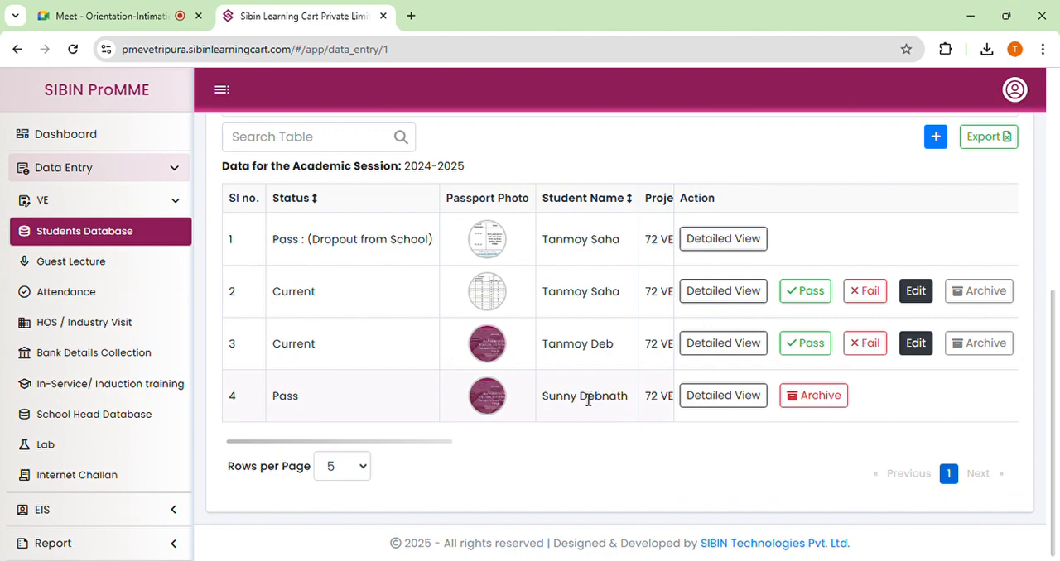
scroll(607, 360, "up", 3)
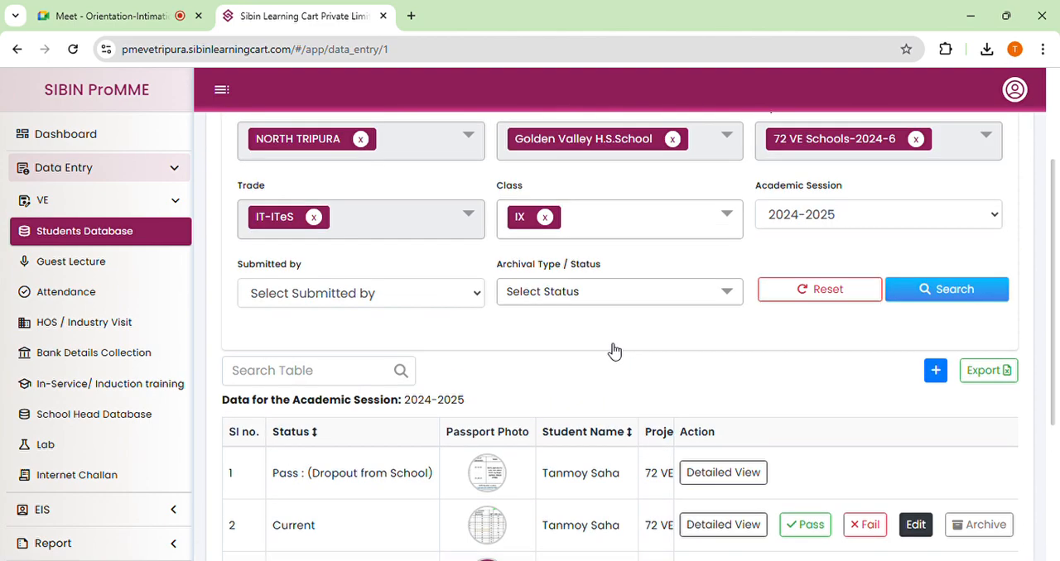
Select class X alongside class IX in the filter, search the 2024-2025 records, and review the listed statuses and actions.
left_click(620, 220)
left_click(539, 403)
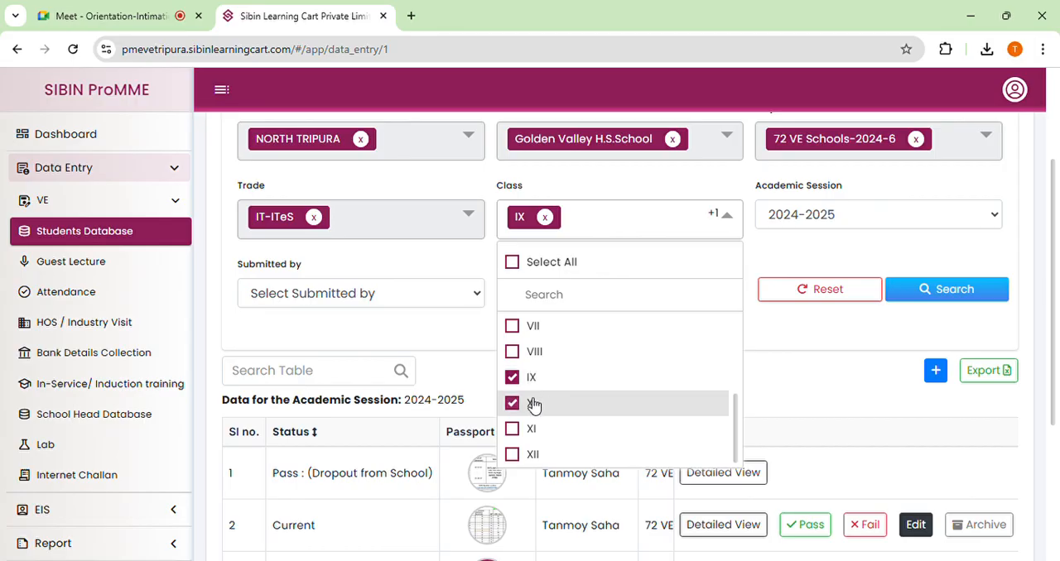
left_click(917, 292)
scroll(599, 348, "down", 3)
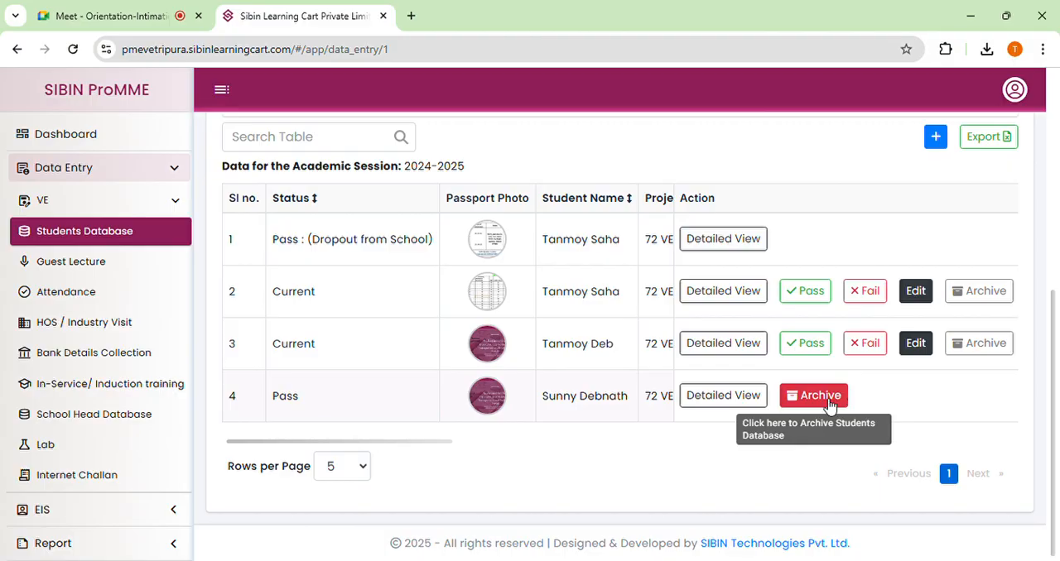
scroll(712, 343, "up", 1)
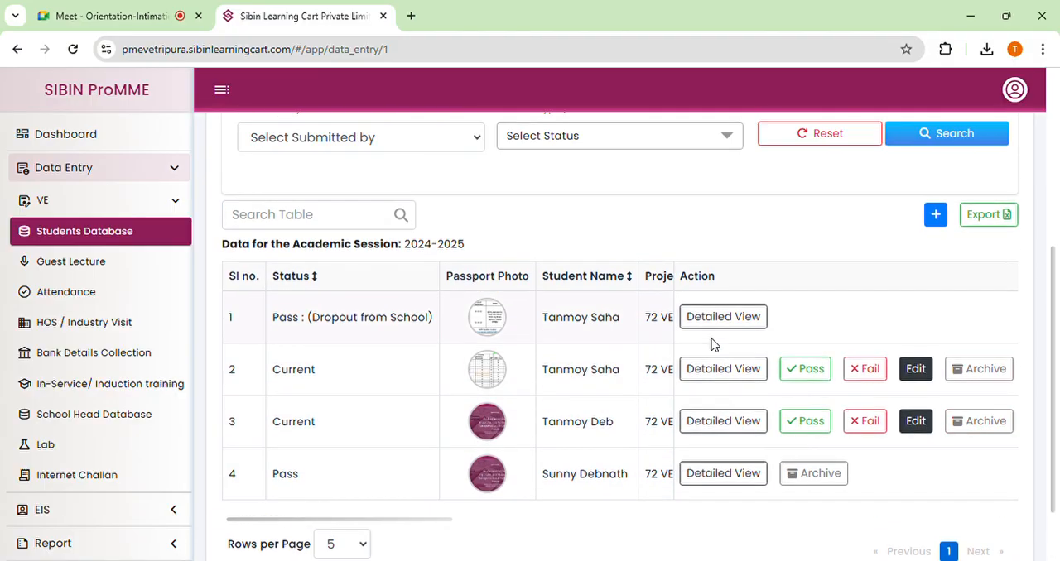
Open the third listed student's record for editing and examine its class, registration number, date of birth and academic session fields.
scroll(712, 343, "down", 1)
left_click(767, 348)
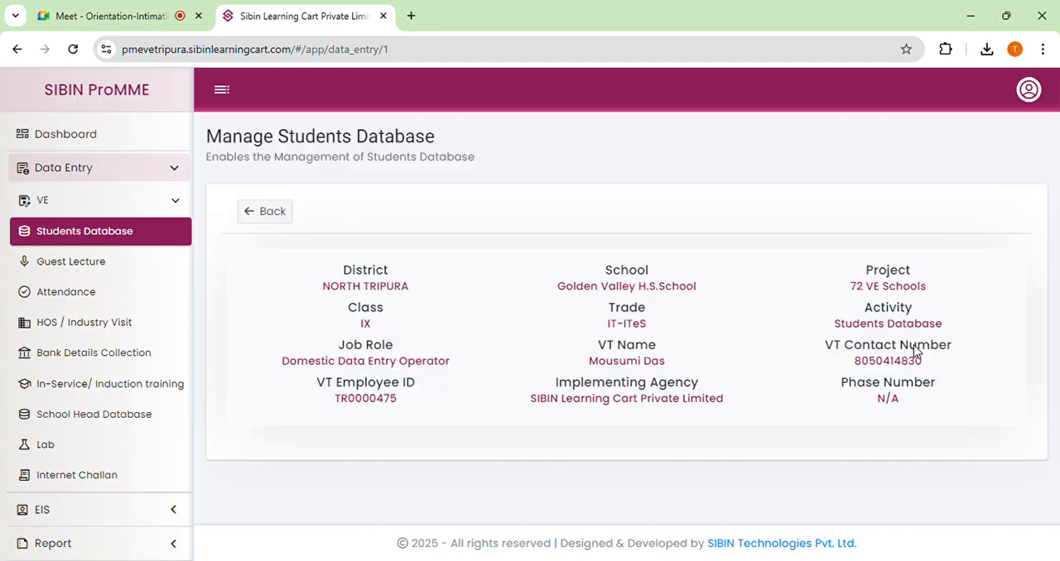
scroll(622, 366, "down", 8)
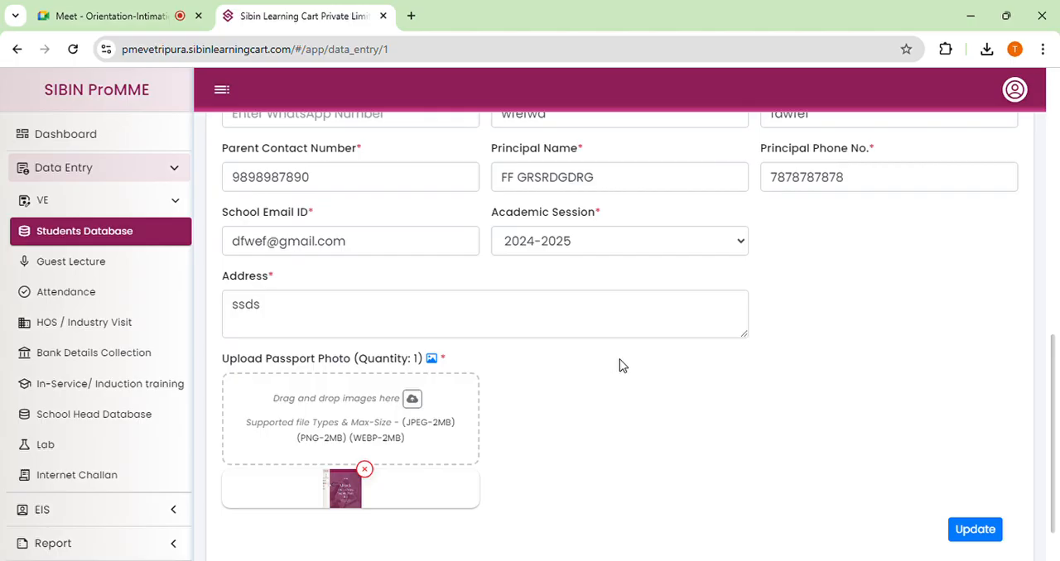
scroll(349, 250, "up", 2)
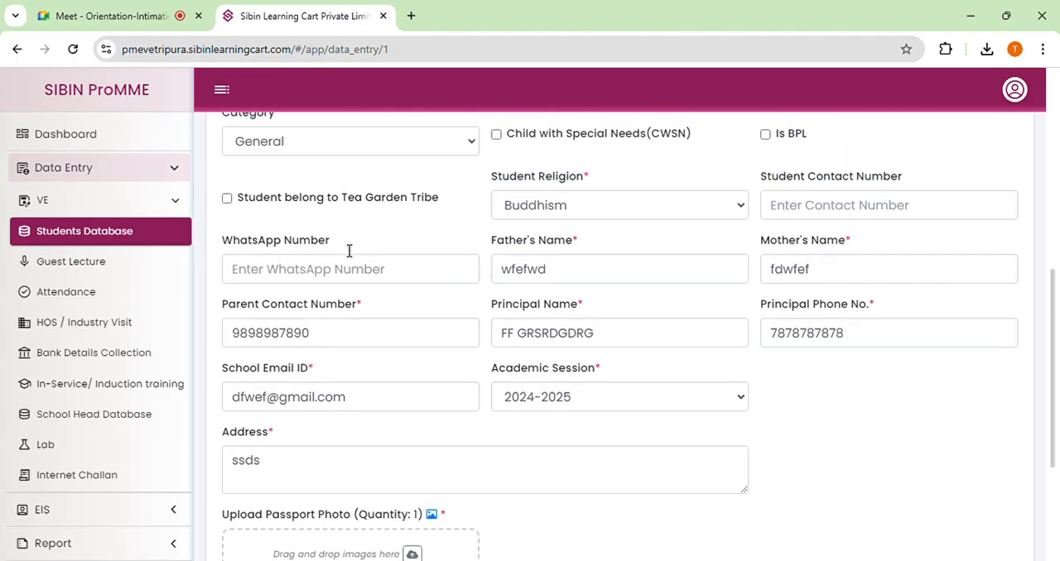
scroll(349, 250, "up", 3)
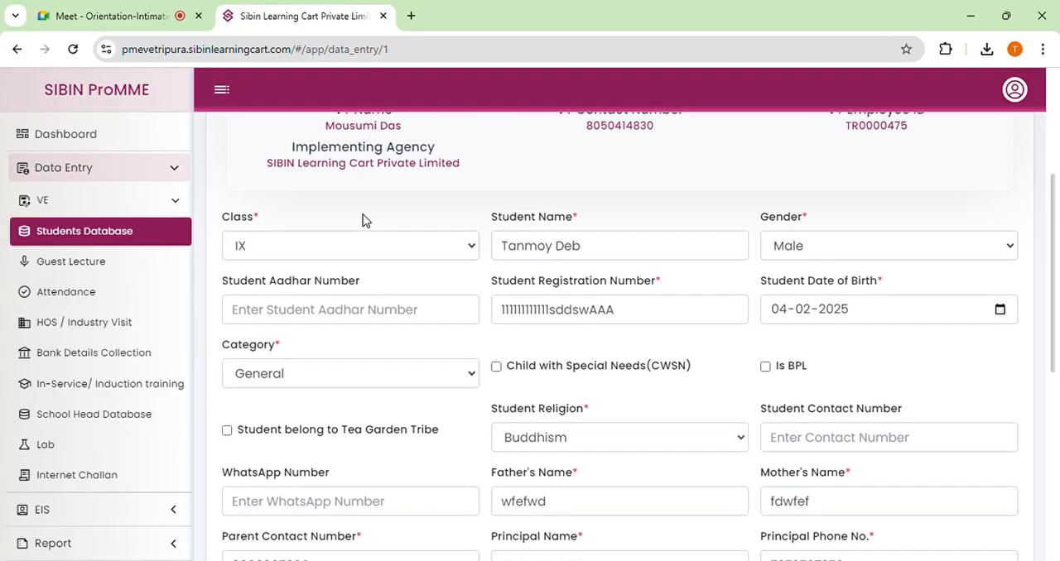
scroll(364, 228, "up", 1)
scroll(381, 295, "down", 2)
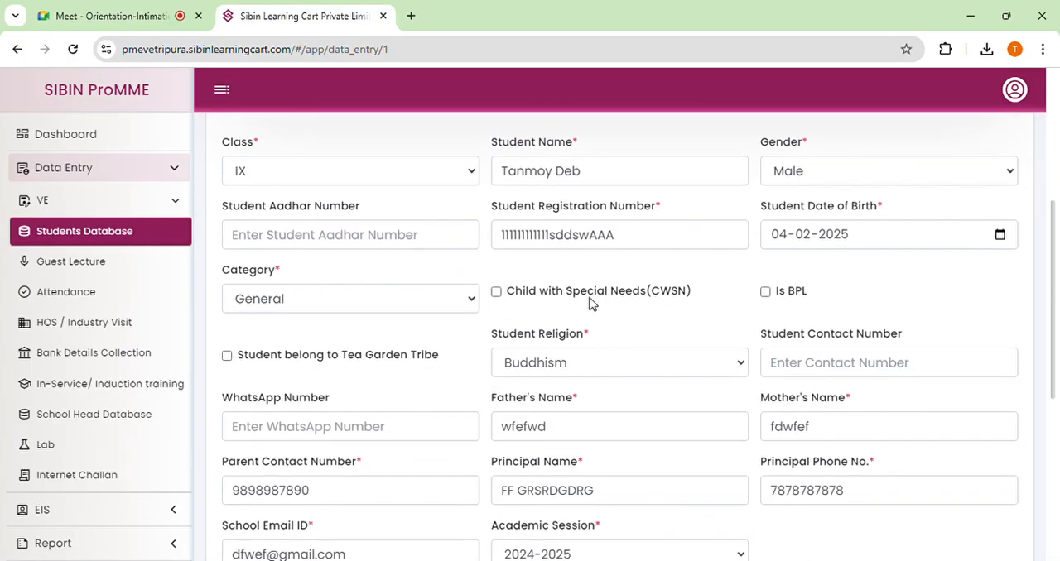
left_click(646, 235)
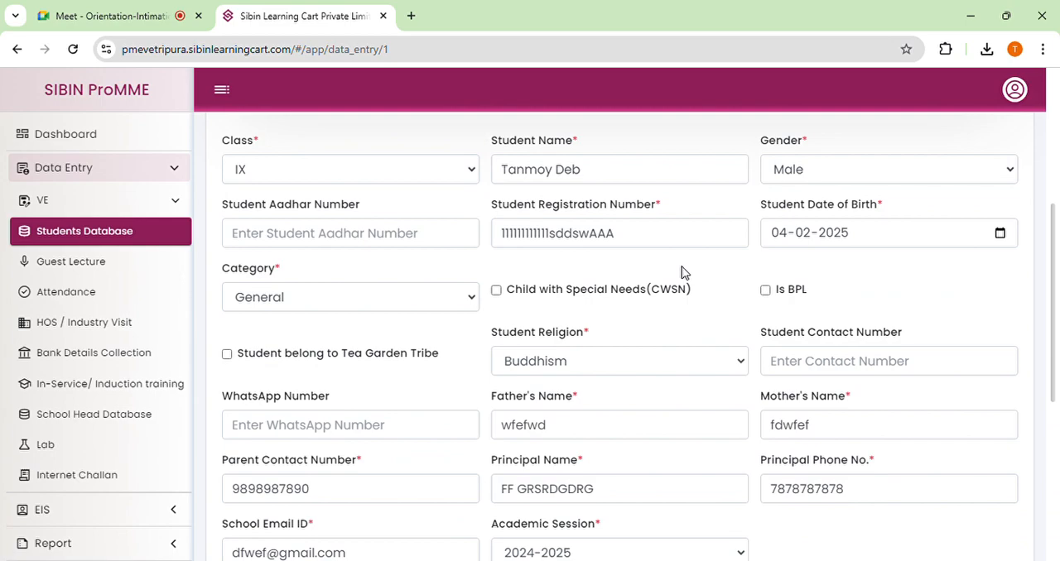
scroll(679, 269, "up", 2)
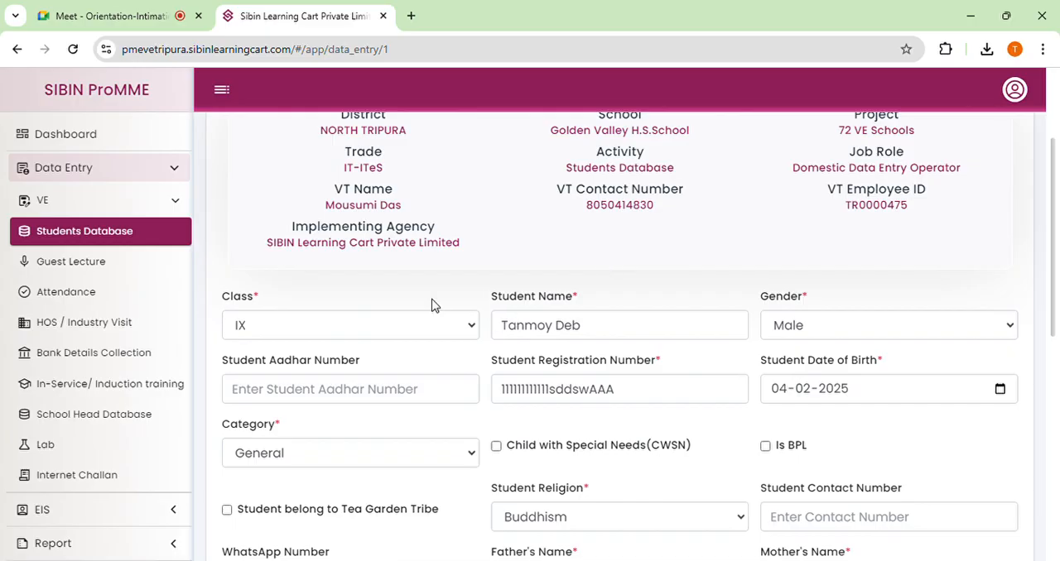
scroll(457, 210, "up", 2)
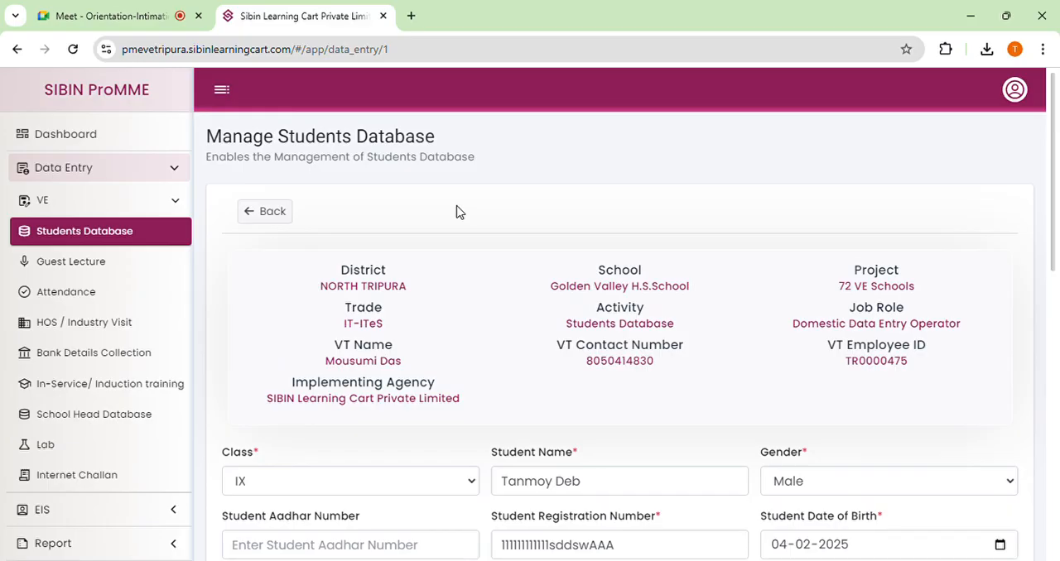
scroll(456, 223, "down", 2)
scroll(461, 220, "down", 4)
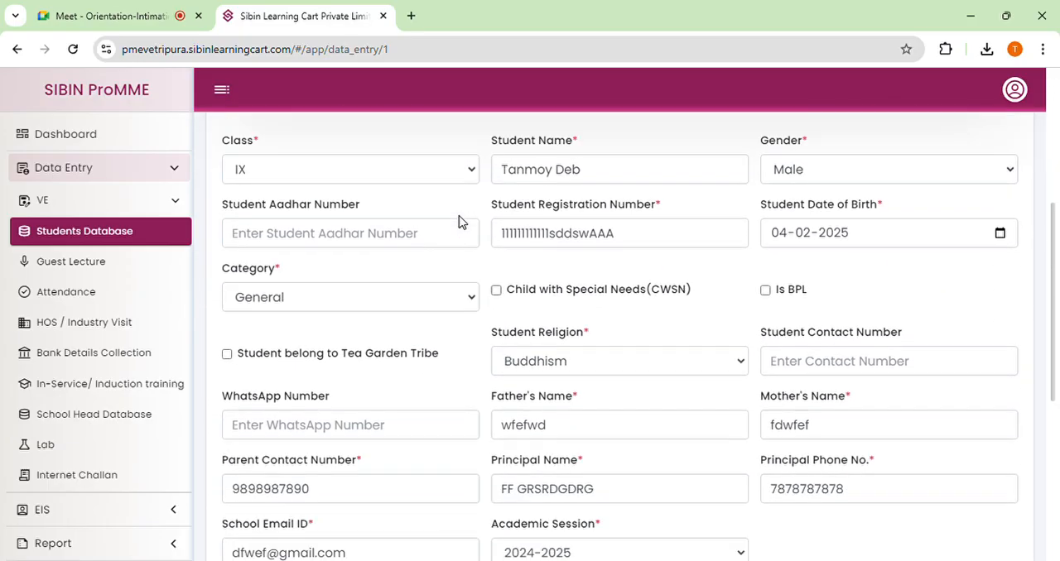
scroll(487, 215, "up", 5)
scroll(487, 215, "up", 1)
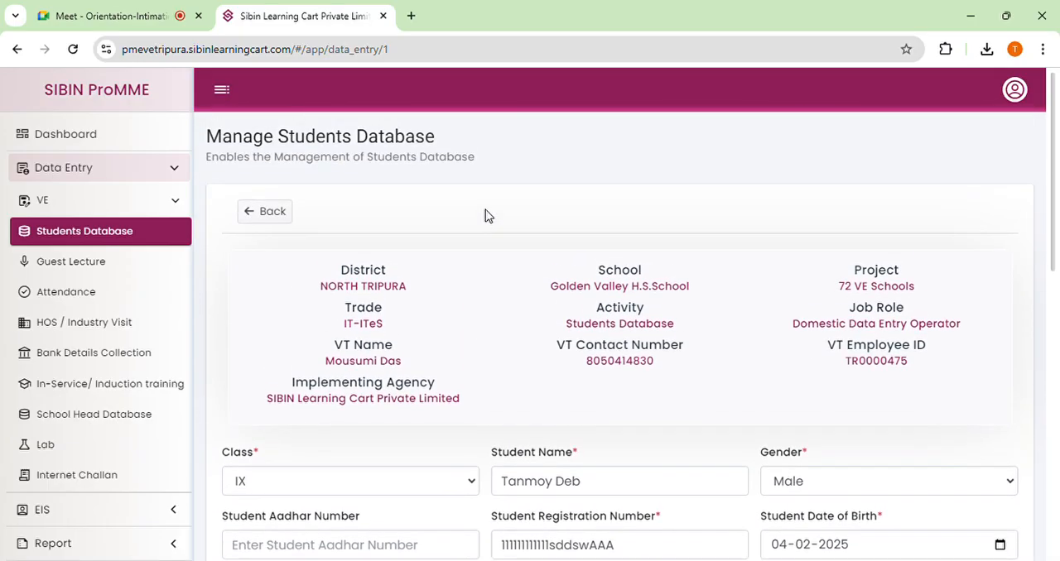
Leave the edit form with changes rejected and review the statuses and available actions in the 2025-2026 student list.
left_click(259, 213)
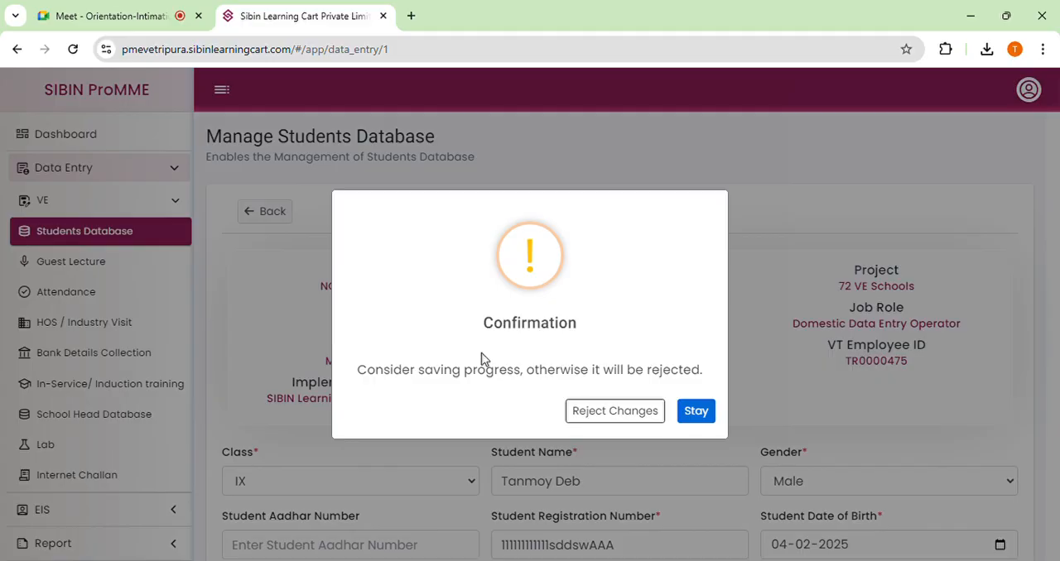
left_click(621, 412)
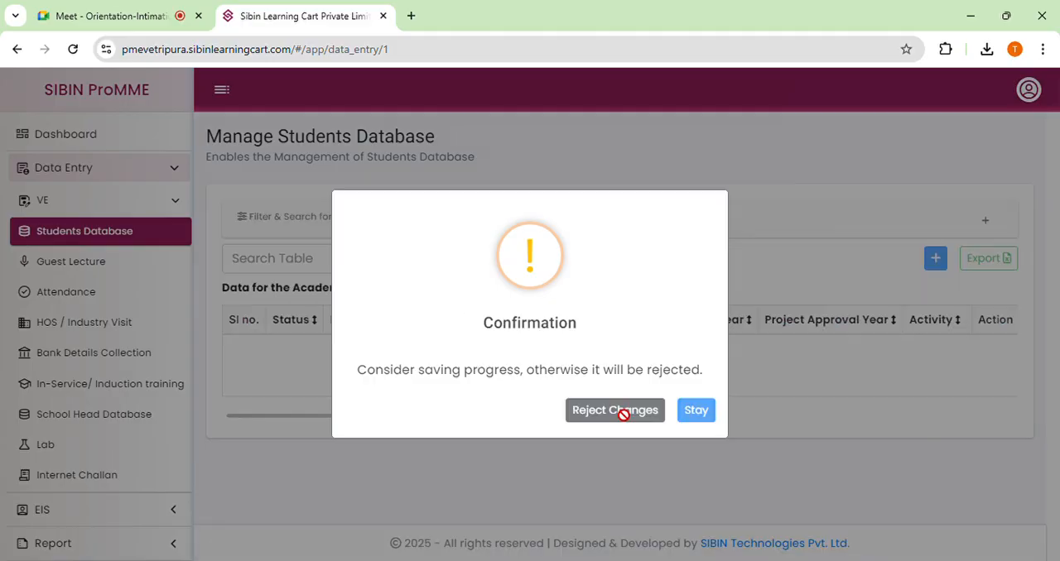
scroll(565, 351, "down", 1)
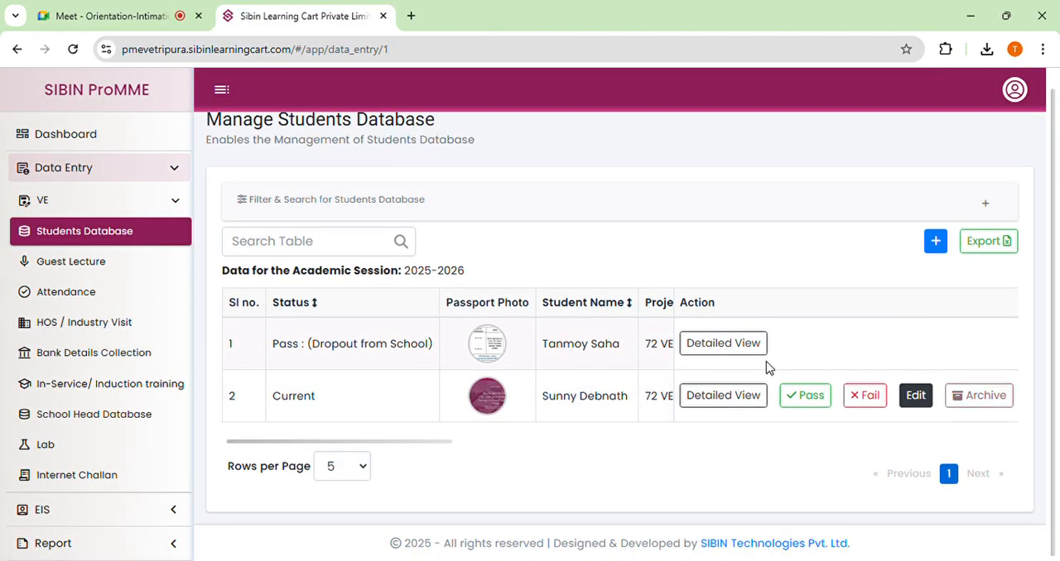
scroll(464, 296, "up", 1)
scroll(535, 273, "down", 1)
left_click(724, 397)
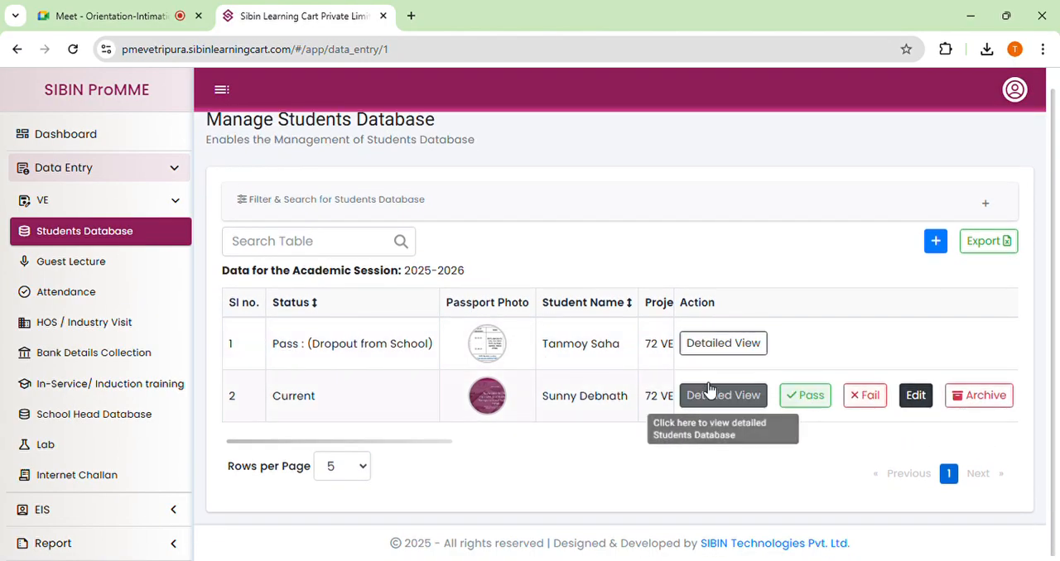
scroll(701, 319, "up", 1)
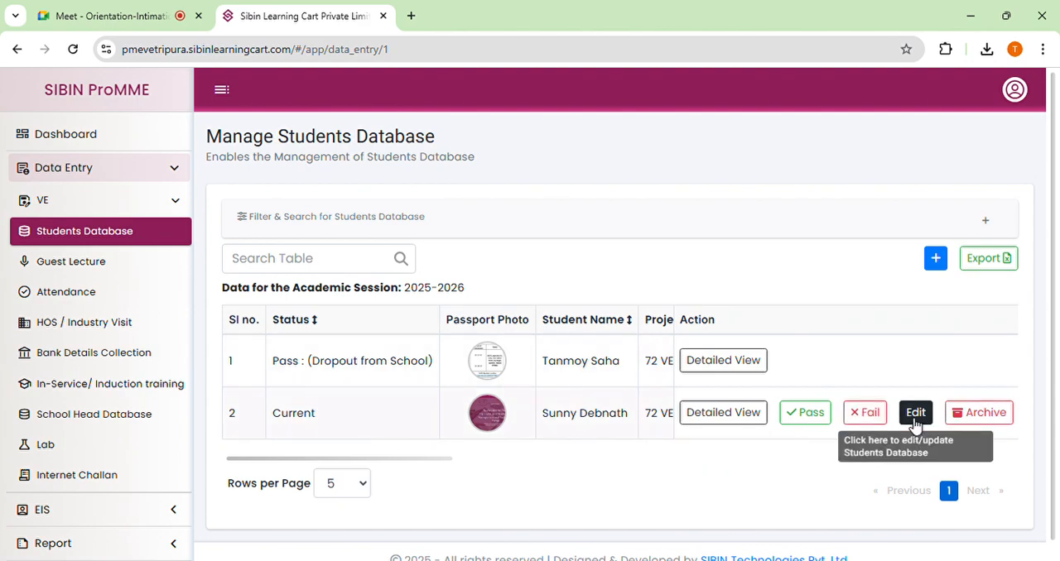
Open the current student's record from the 2025-2026 list for editing and place the cursor in its address field.
left_click(915, 424)
scroll(703, 381, "down", 3)
scroll(654, 350, "down", 3)
scroll(680, 346, "down", 2)
left_click(448, 255)
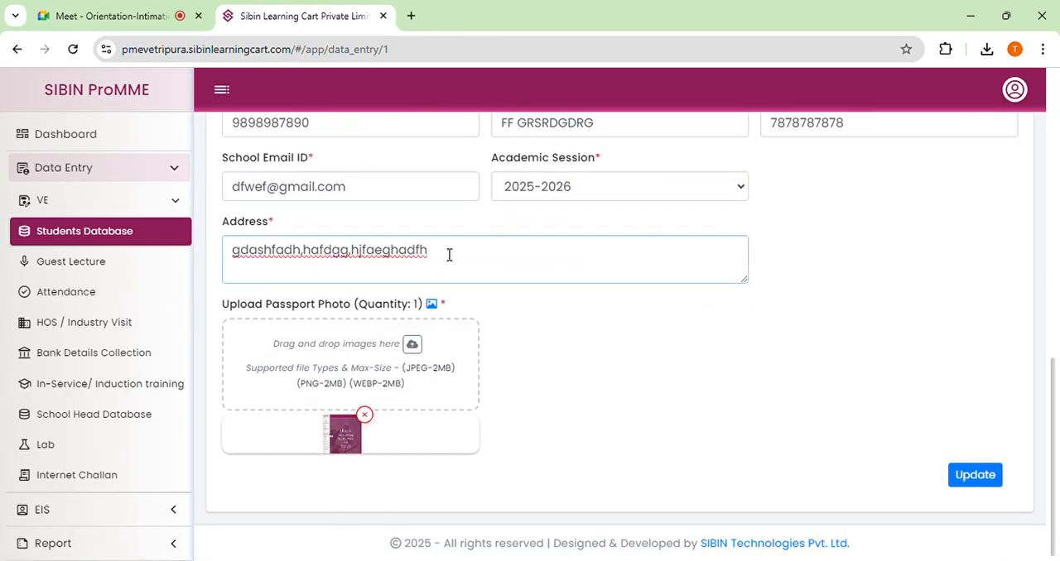
Check the class and academic session in the student's record and submit the update.
scroll(449, 255, "up", 8)
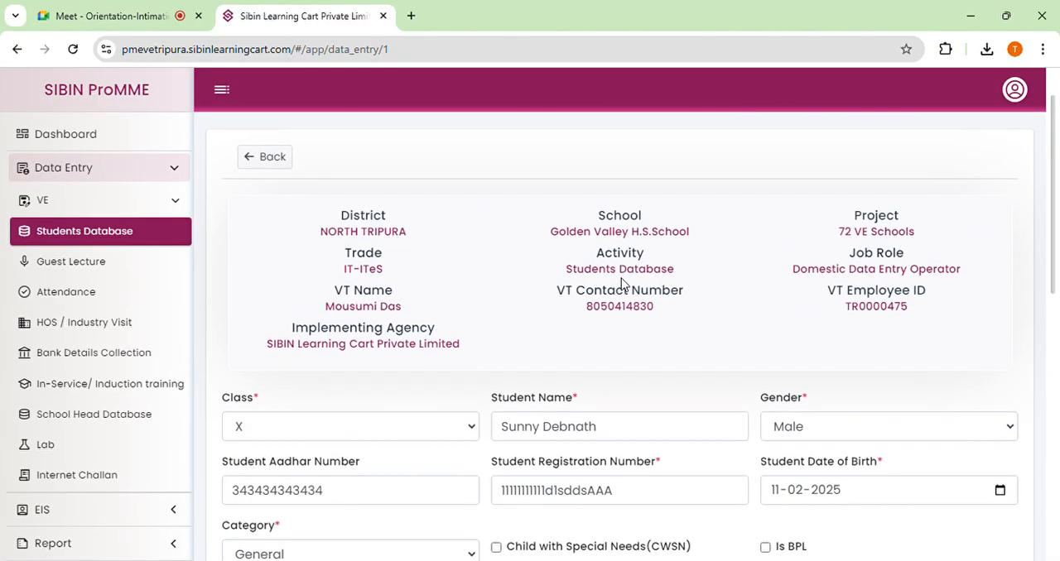
scroll(621, 283, "down", 1)
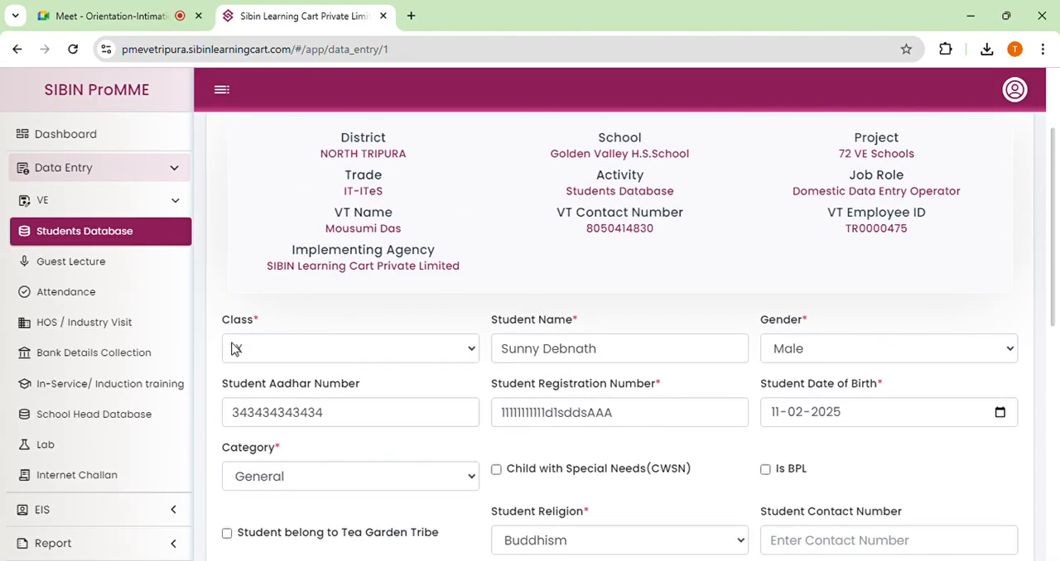
scroll(342, 287, "down", 6)
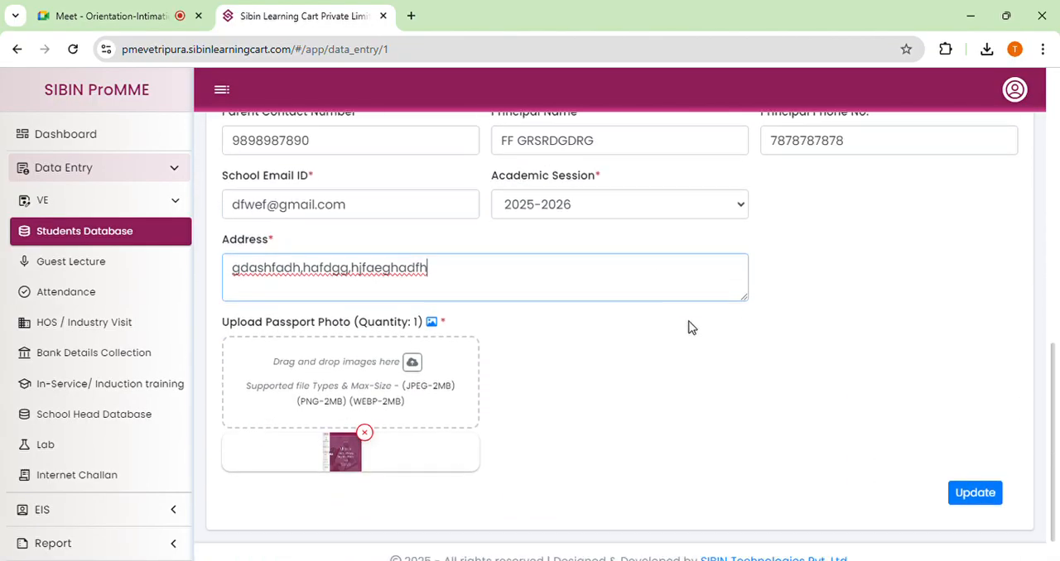
left_click(977, 480)
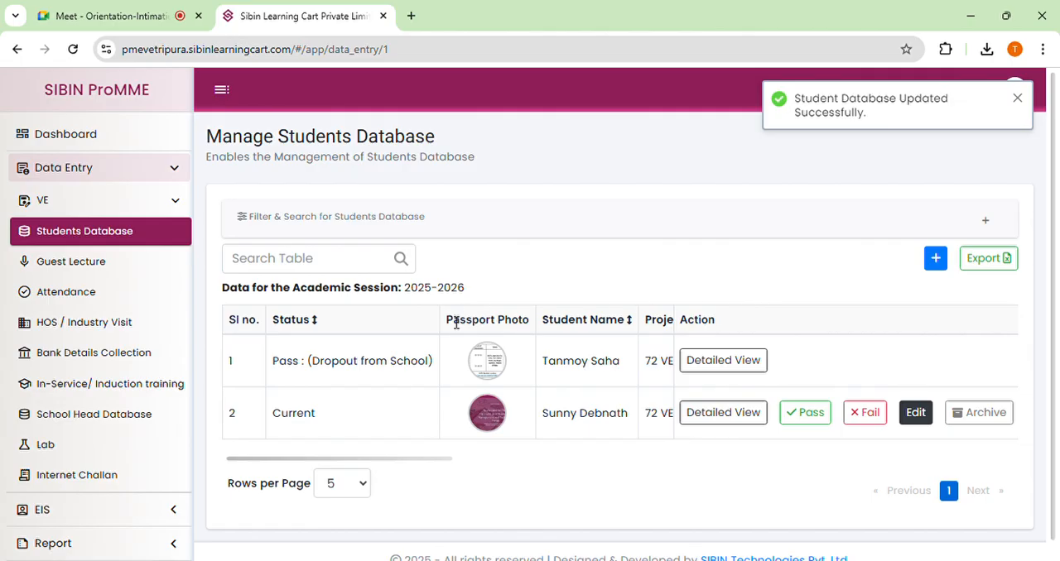
Expand the student database filters and review the filter fields together with the 2025-2026 student list.
scroll(517, 331, "down", 1)
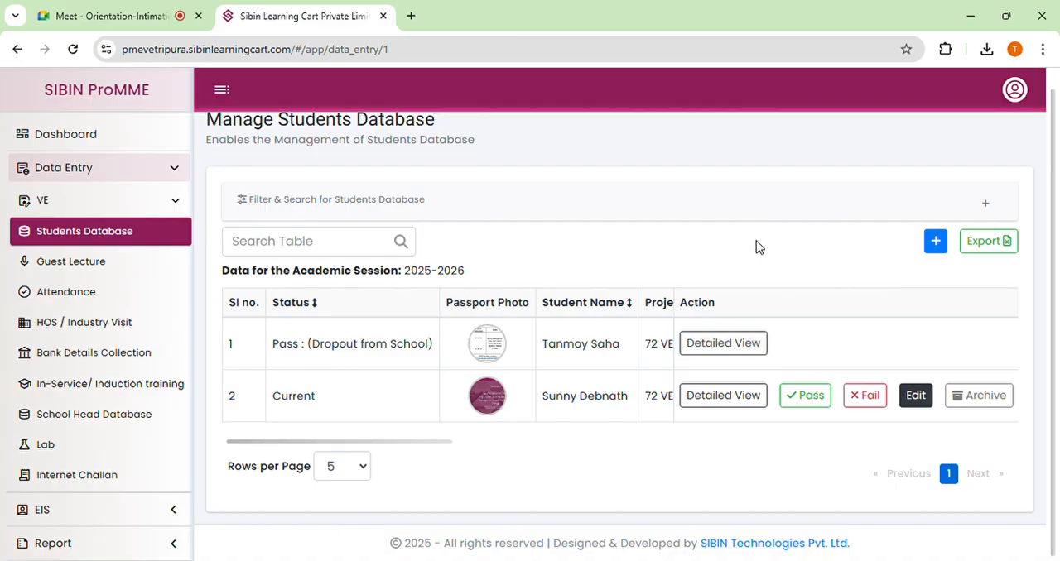
scroll(650, 259, "up", 1)
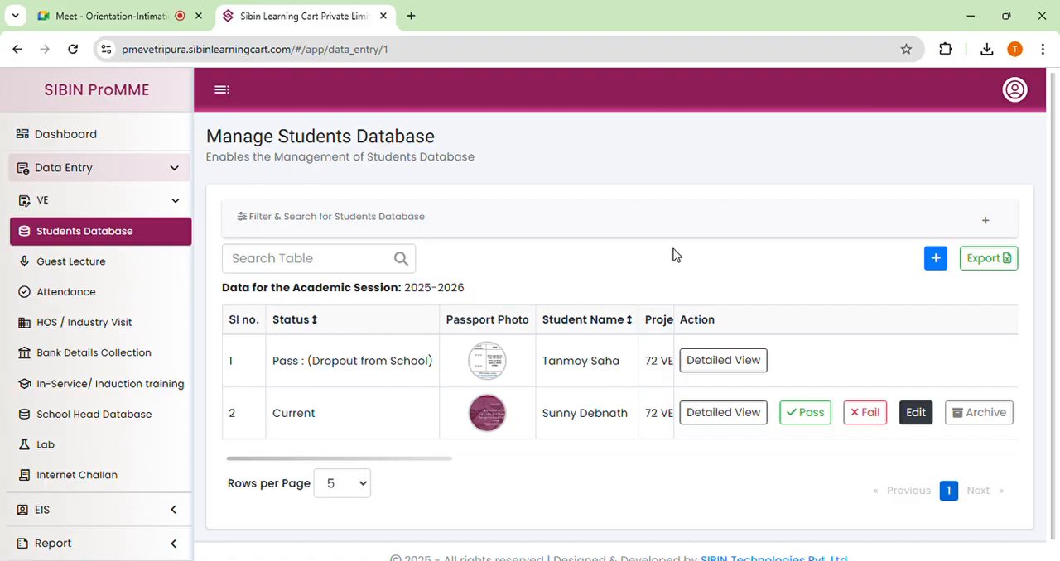
left_click(985, 221)
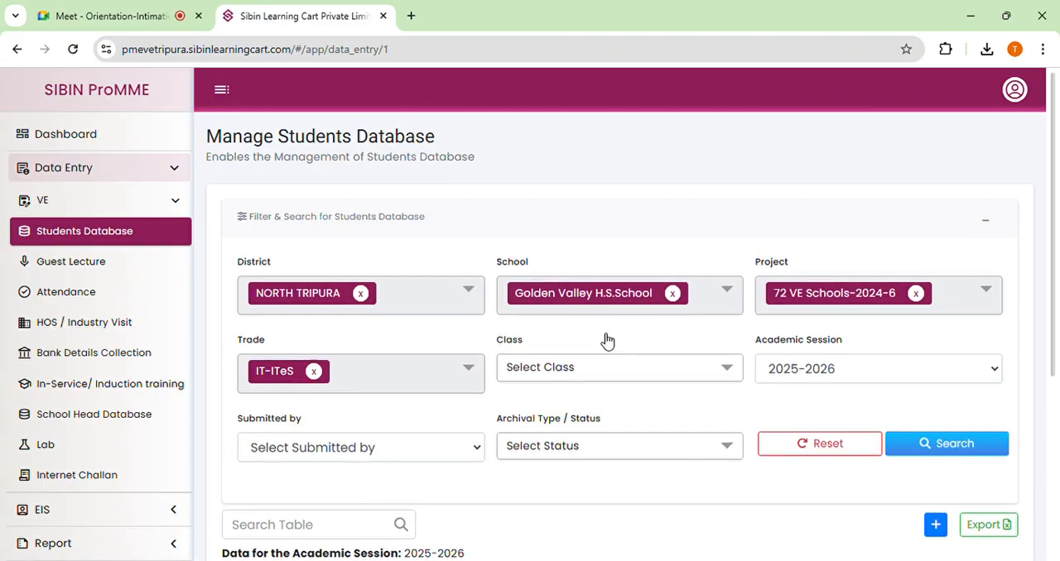
scroll(507, 361, "down", 1)
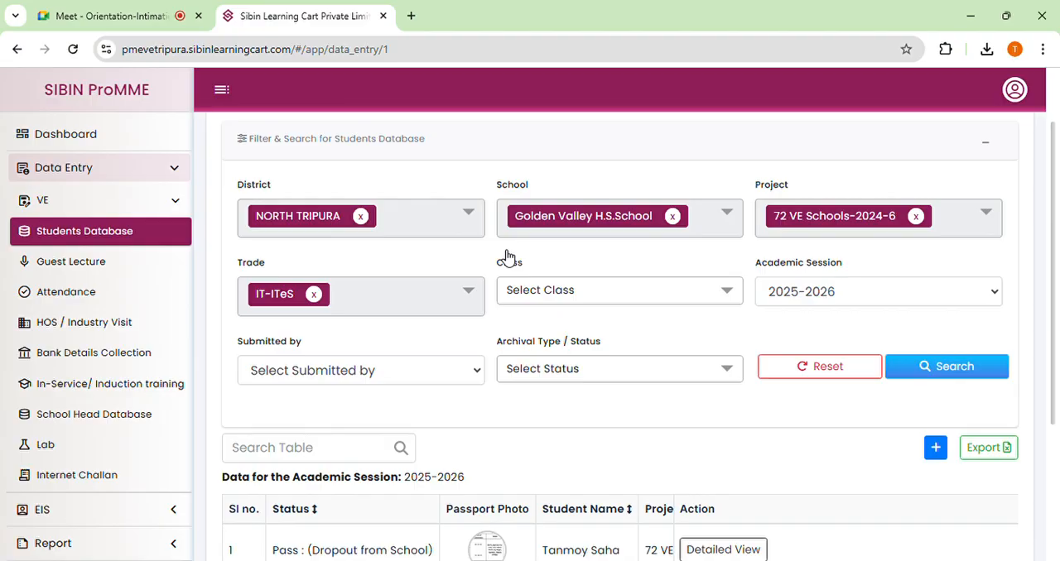
scroll(507, 257, "down", 3)
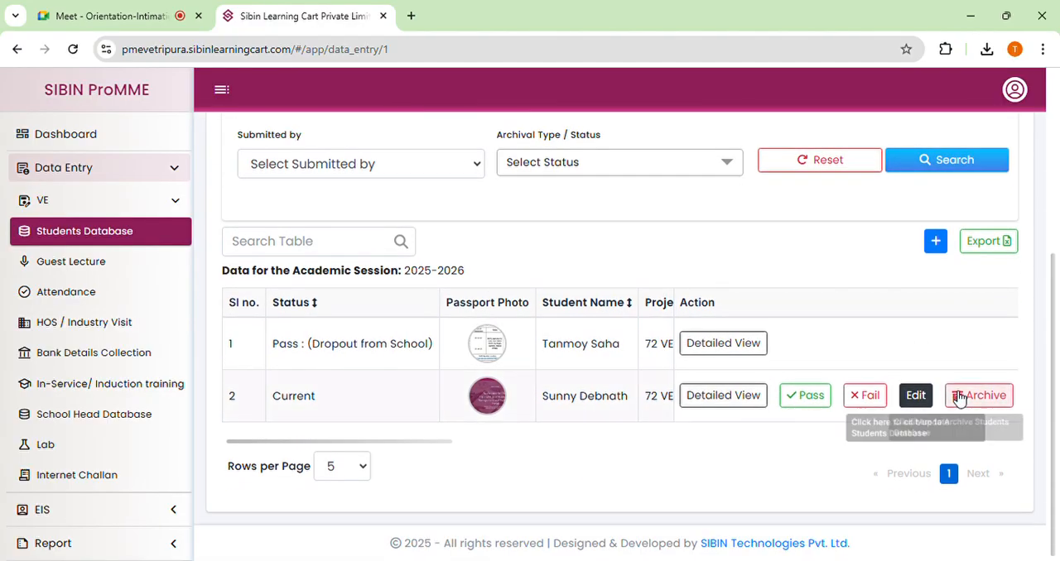
Open the current student's record for editing and examine its passport photo upload area.
left_click(916, 395)
scroll(447, 349, "down", 10)
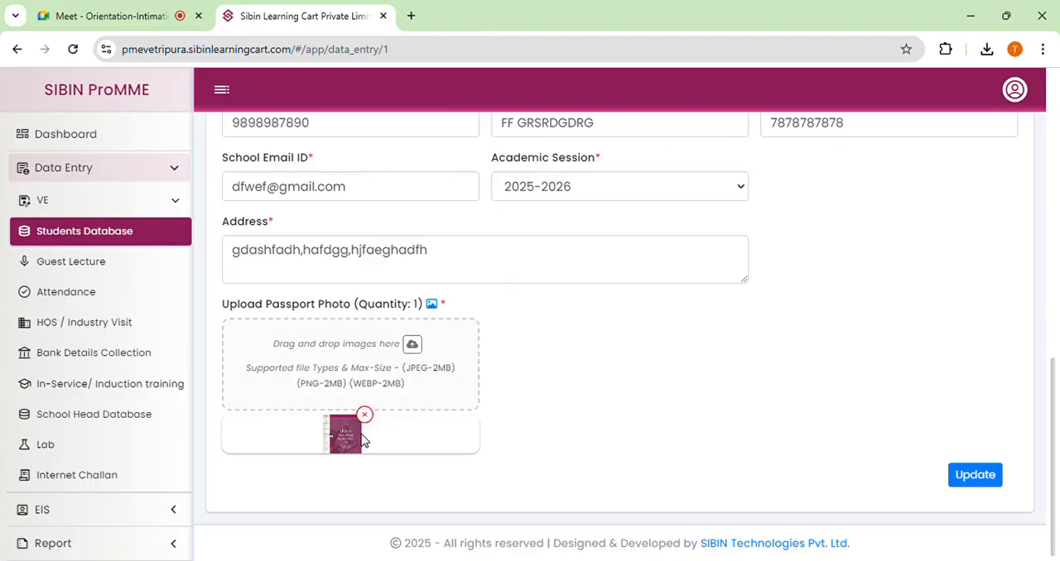
left_click(406, 365)
Leave the student's edit form and return to the student list, rejecting any changes.
scroll(595, 368, "up", 2)
scroll(594, 368, "up", 6)
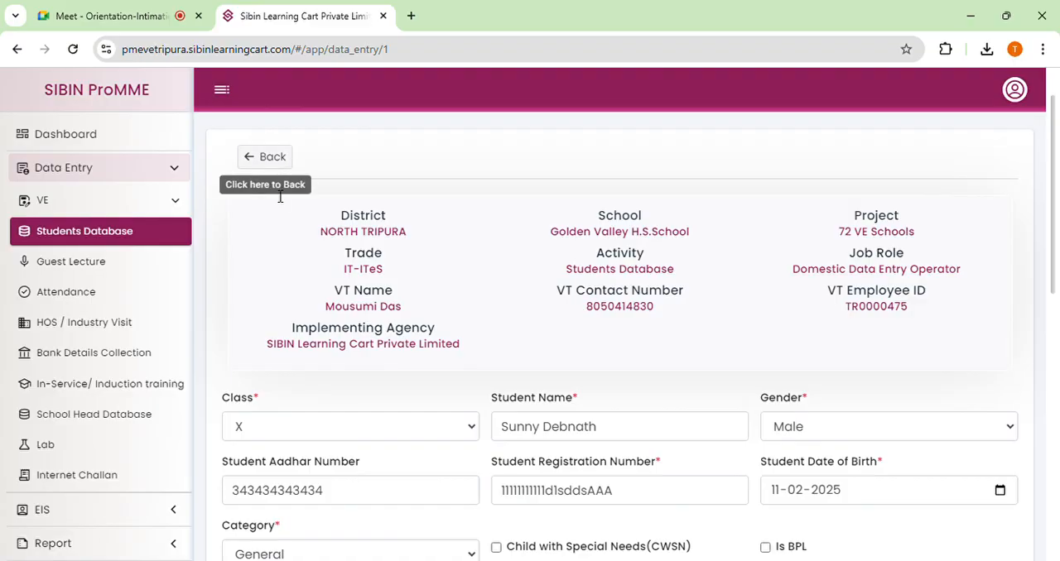
left_click(274, 159)
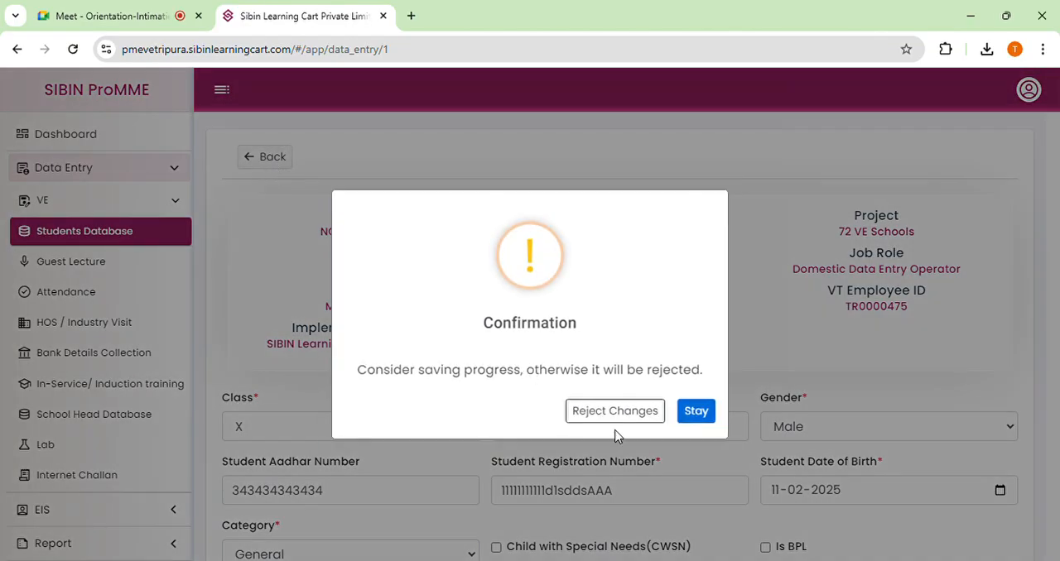
left_click(635, 414)
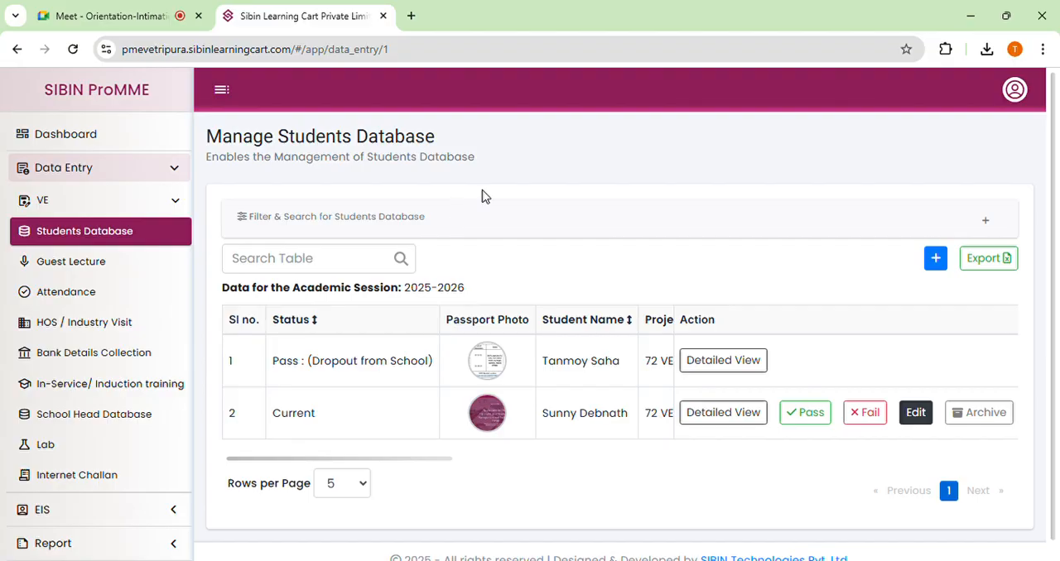
Log out of the vocational teacher account and confirm the logout.
left_click(1016, 92)
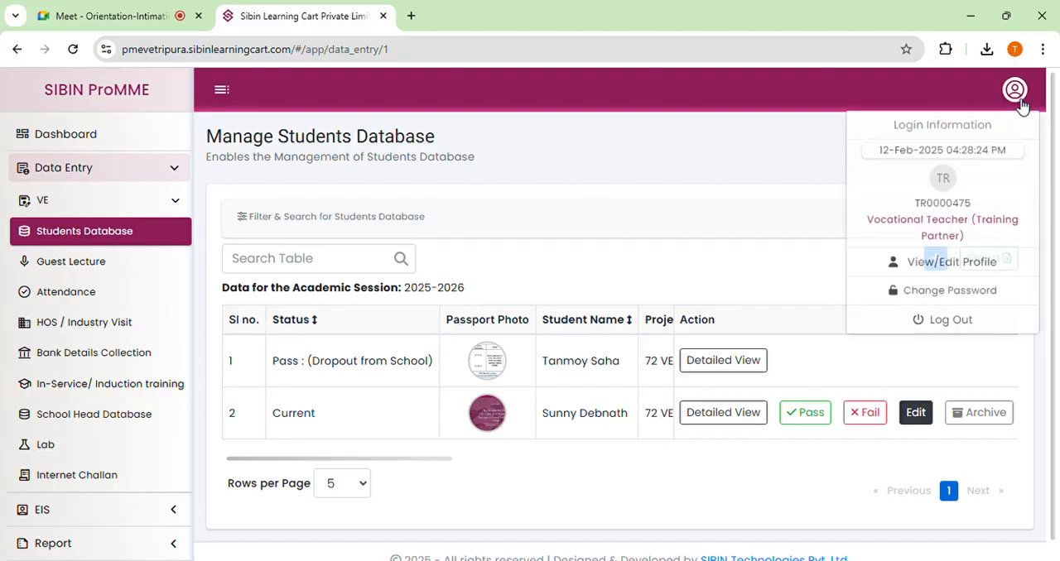
left_click(959, 329)
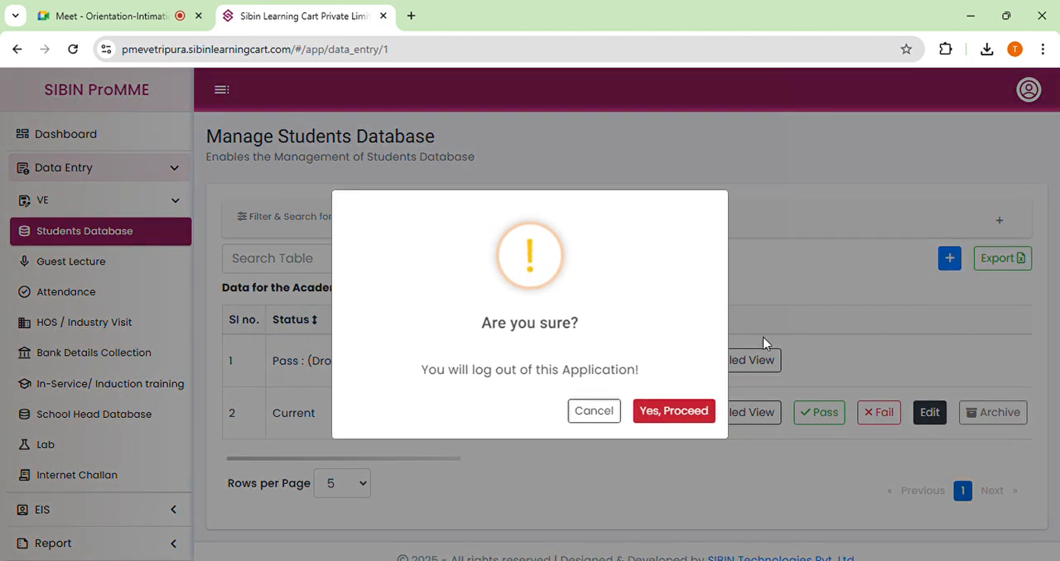
left_click(649, 416)
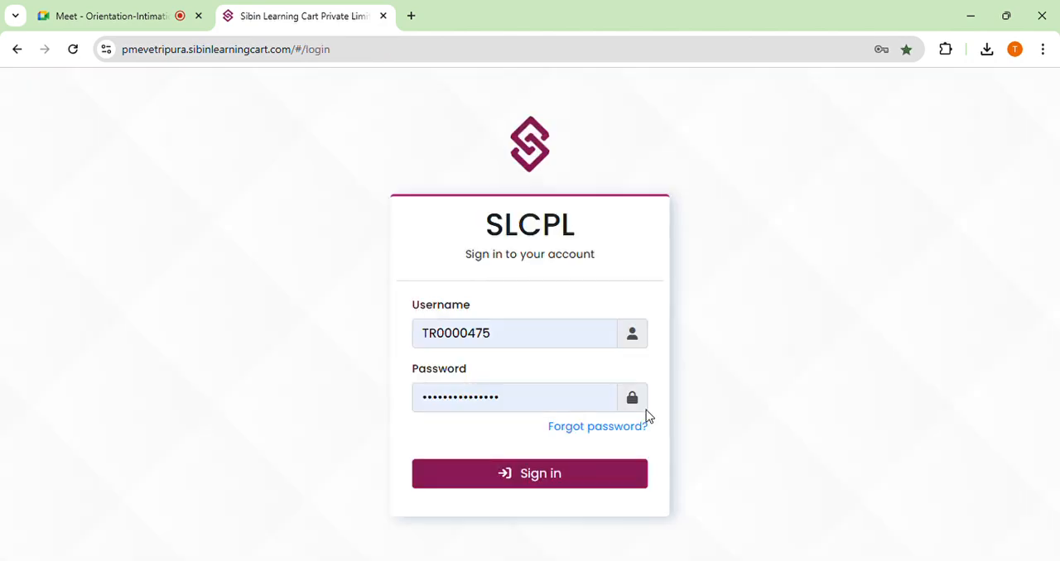